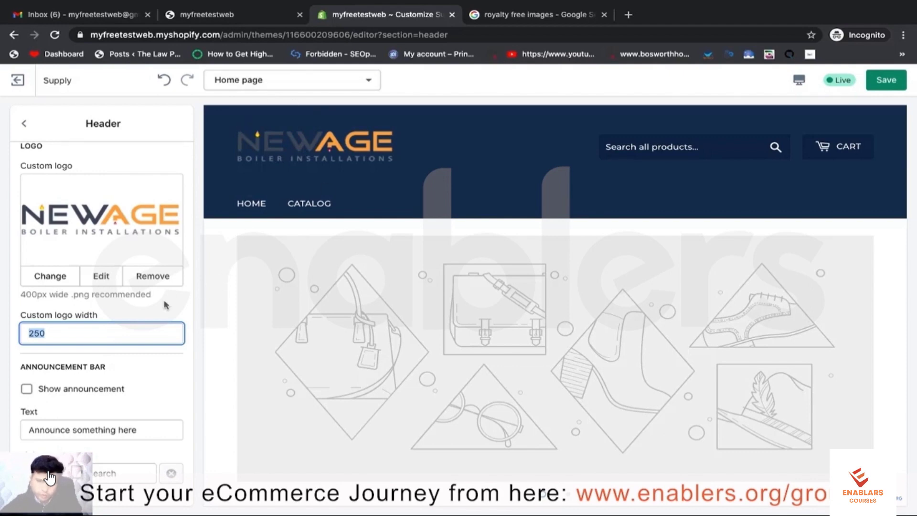
# Turn on the header's announcement bar and highlight its placeholder text in the store preview.
pyautogui.click(27, 390)
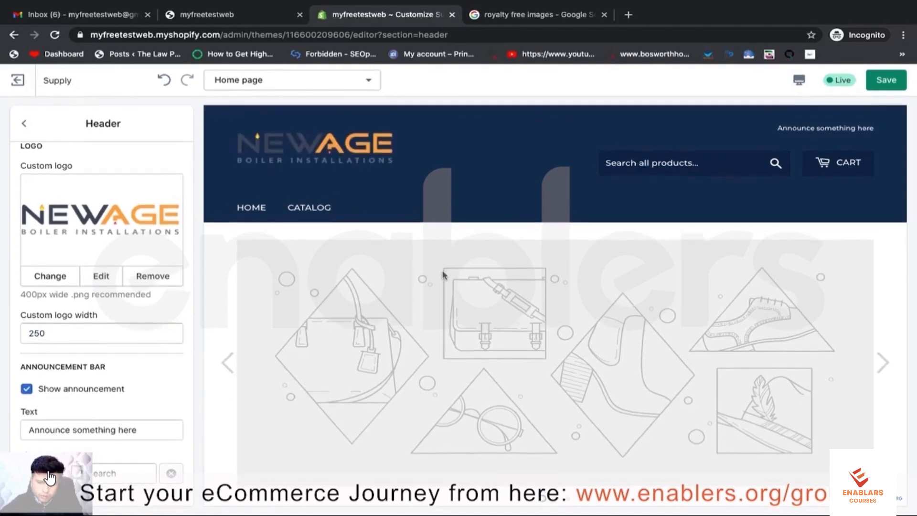
pyautogui.scroll(-1, 442, 273)
pyautogui.scroll(1, 442, 272)
pyautogui.moveTo(777, 128); pyautogui.dragTo(883, 135)
pyautogui.click(863, 129)
pyautogui.tripleClick(860, 129)
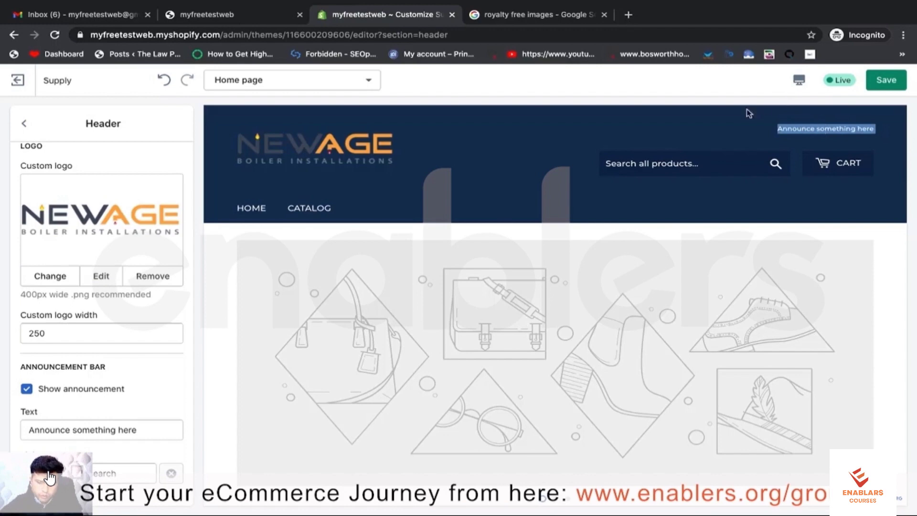
# Replace the announcement bar's placeholder text with "New Year Sale - Get 20% Off!".
pyautogui.tripleClick(103, 429)
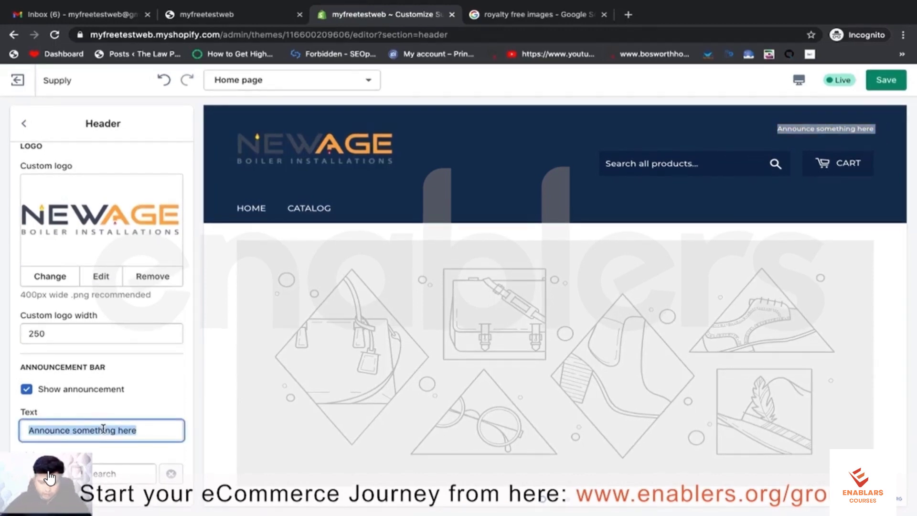
pyautogui.write('Get')
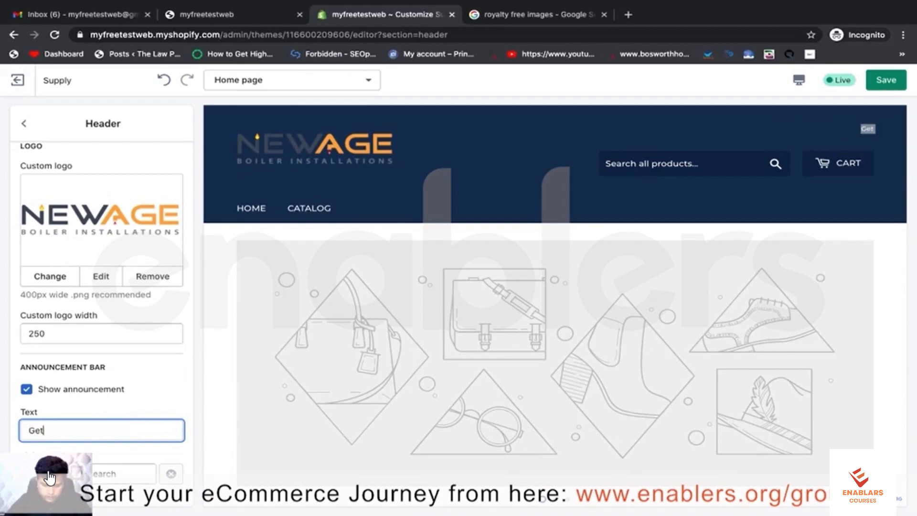
pyautogui.press('BackSpace')
pyautogui.press('BackSpace')
pyautogui.press('BackSpace')
pyautogui.write('New Yea')
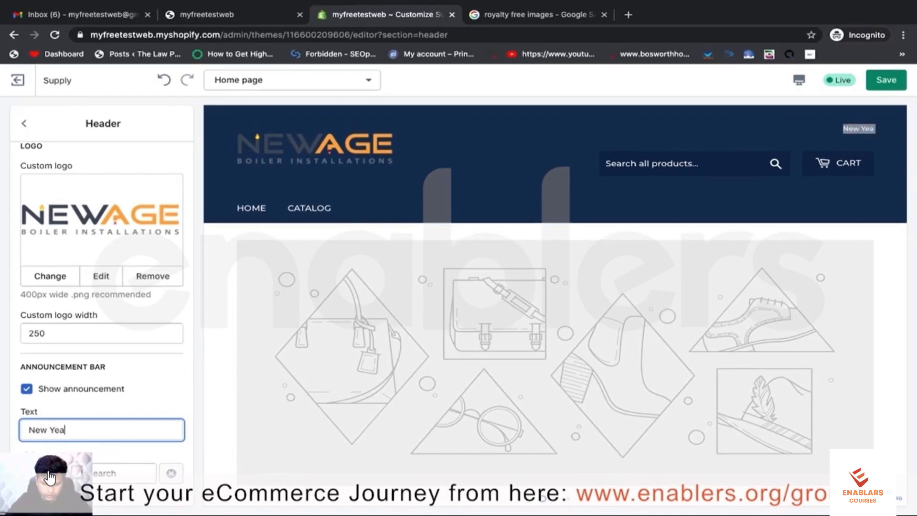
pyautogui.write('r Sale')
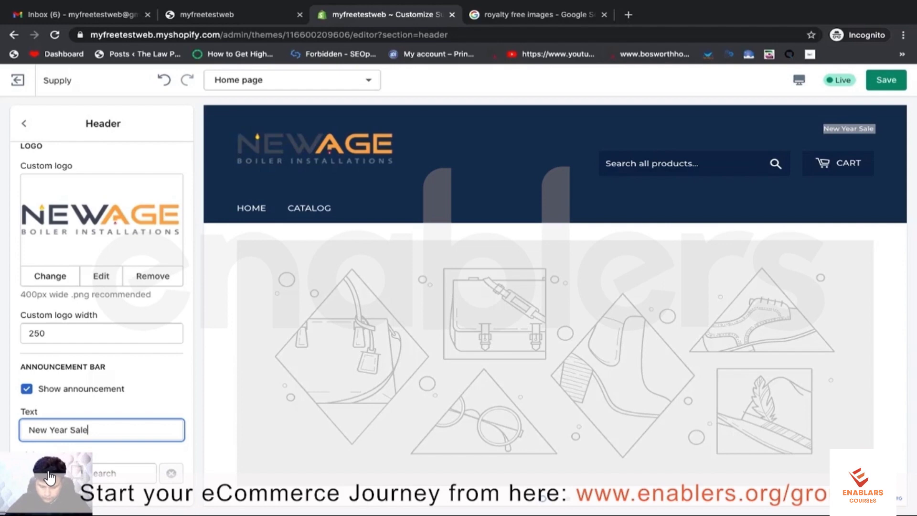
pyautogui.write(' -')
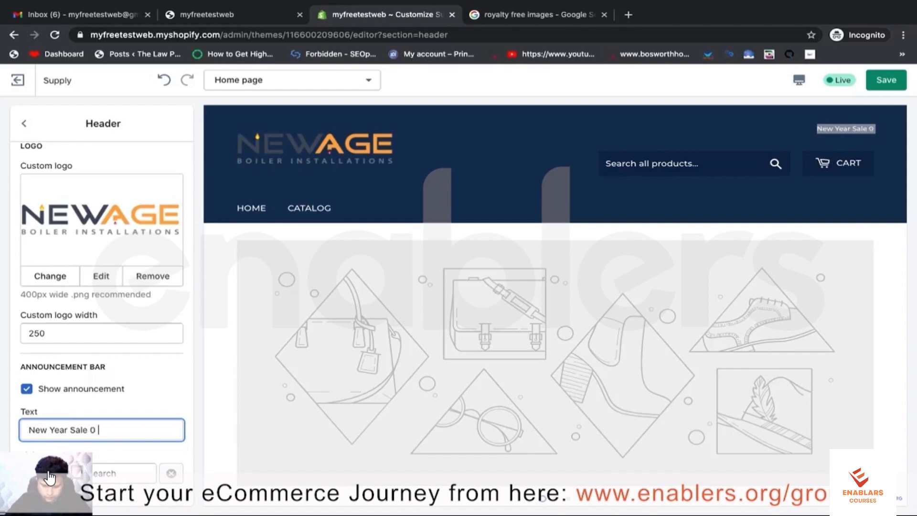
pyautogui.write(' Get 2')
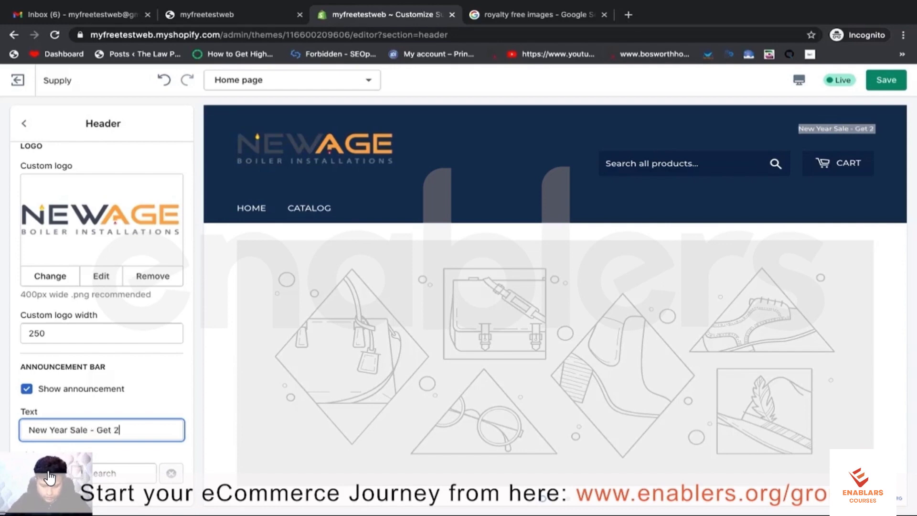
pyautogui.write('0% Off!')
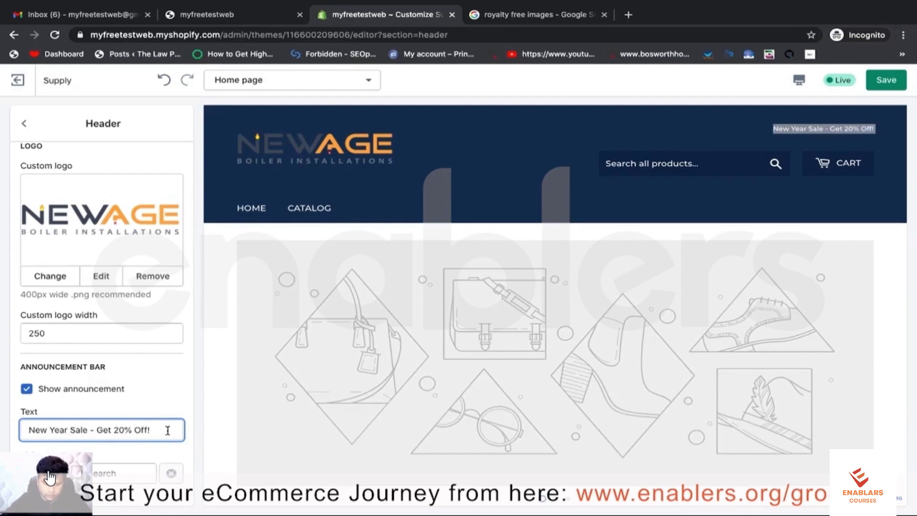
# Extend the announcement text to read "New Year Sale - Get 20% Off on all products!".
pyautogui.press('BackSpace')
pyautogui.write('on all ')
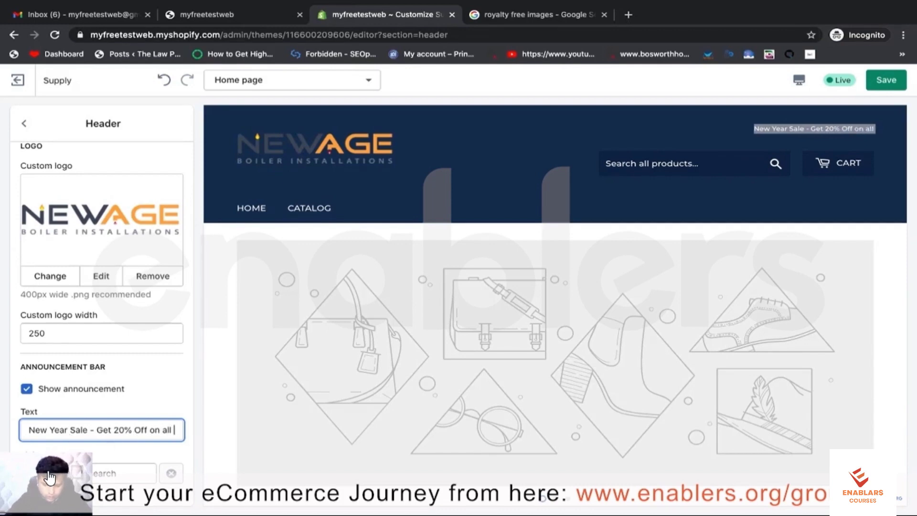
pyautogui.write('P')
pyautogui.press('BackSpace')
pyautogui.write('p')
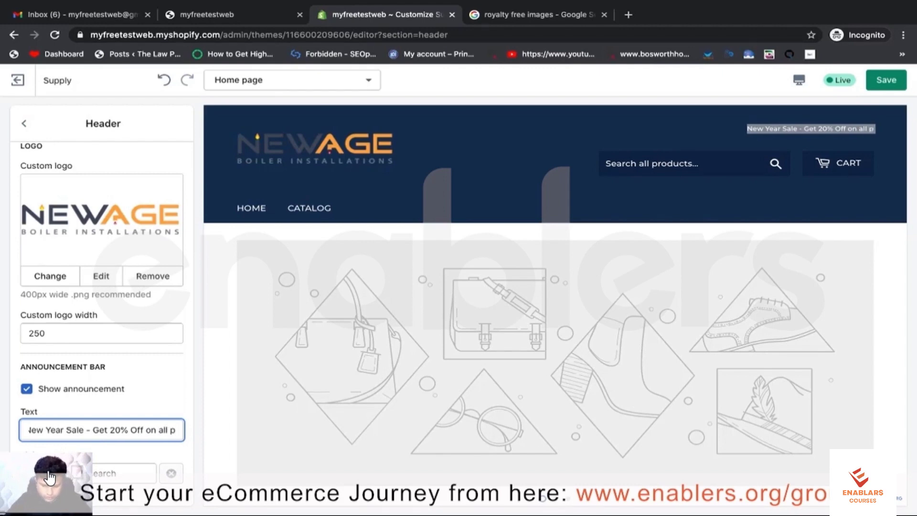
pyautogui.write('roducts!')
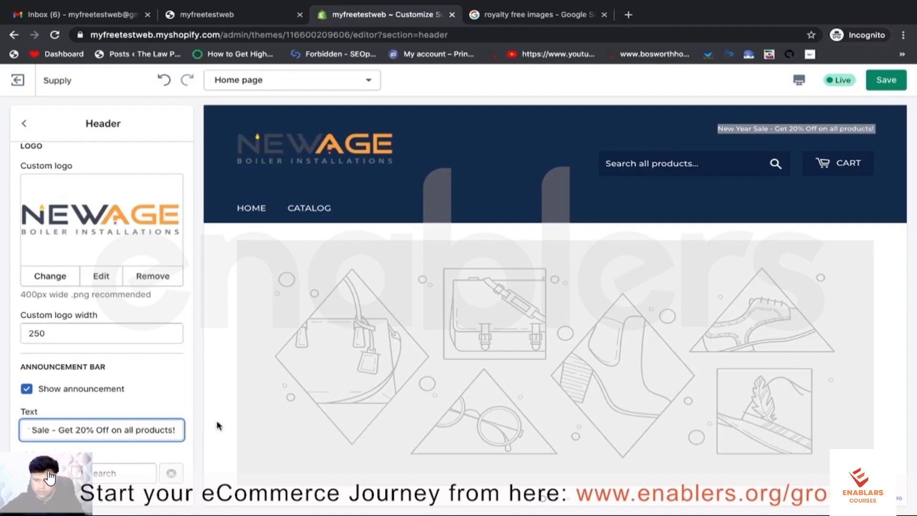
pyautogui.scroll(-1, 146, 398)
pyautogui.click(389, 219)
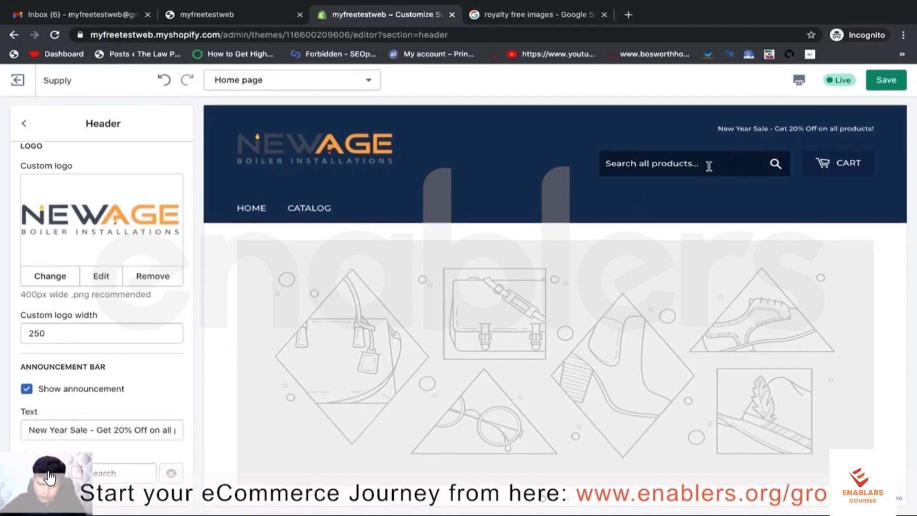
# Examine the announcement in the preview and the destination types offered for its link, without choosing one.
pyautogui.moveTo(719, 126); pyautogui.dragTo(872, 126)
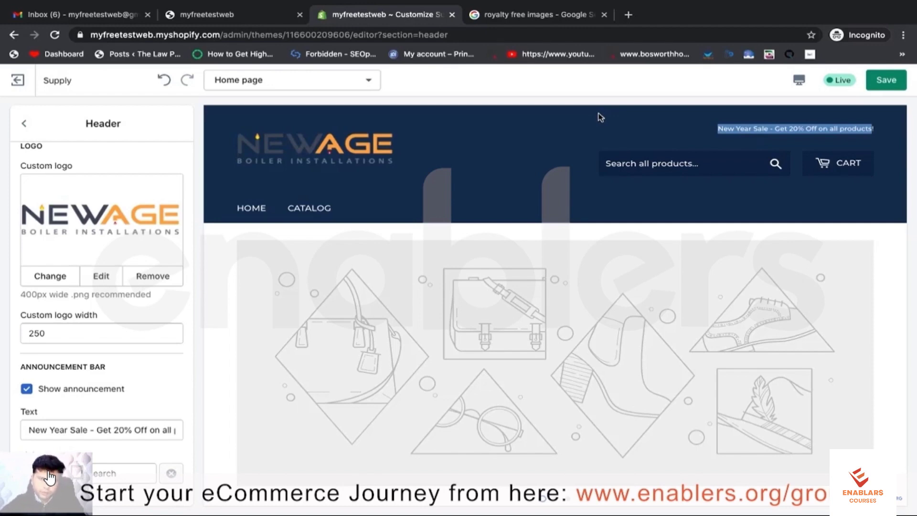
pyautogui.tripleClick(42, 430)
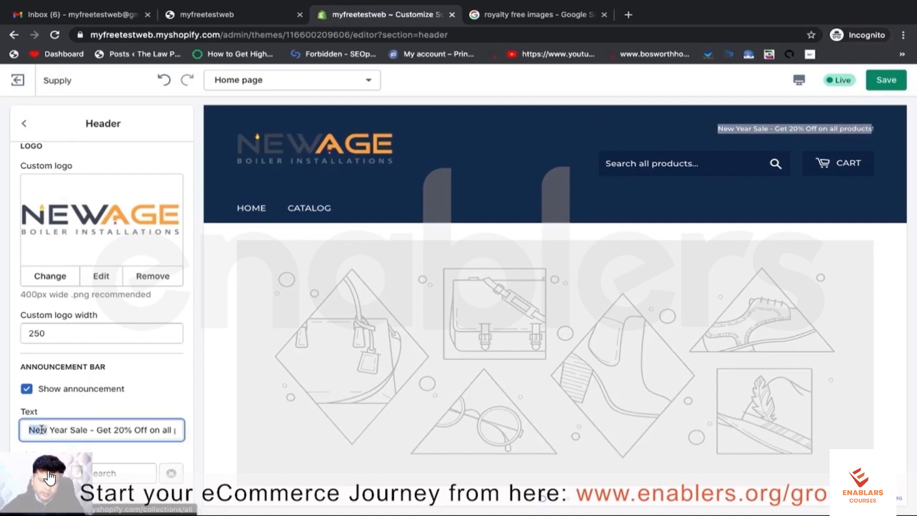
pyautogui.click(42, 430)
pyautogui.click(49, 473)
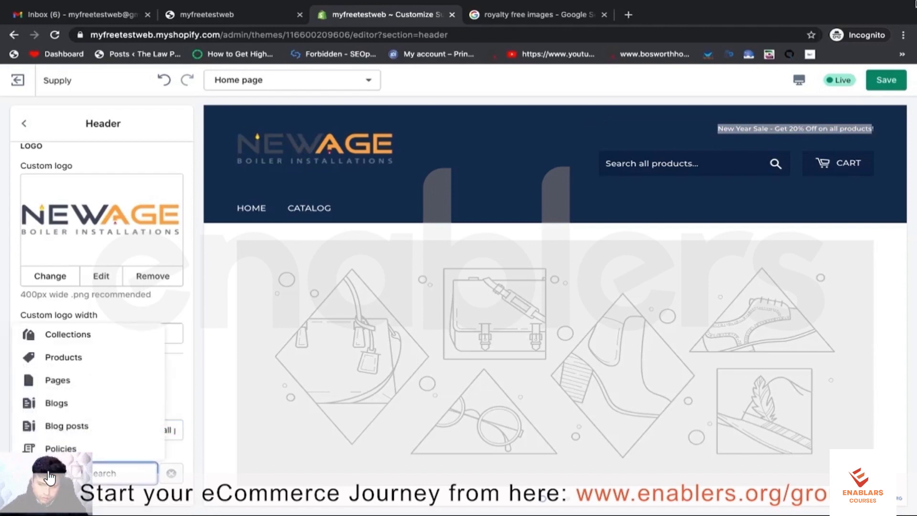
pyautogui.click(193, 372)
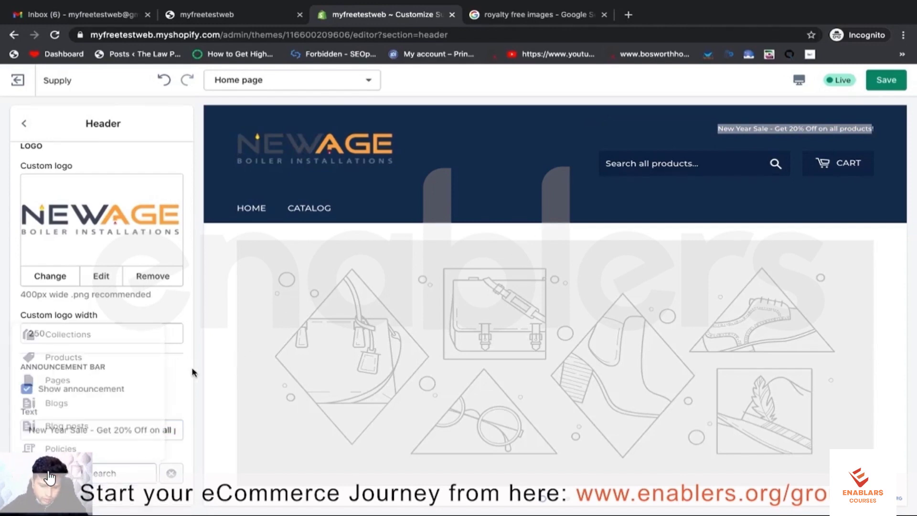
# Enlarge the page to 175% to examine the announcement bar's text and link settings, and restore the normal zoom.
pyautogui.click(903, 35)
pyautogui.click(866, 143)
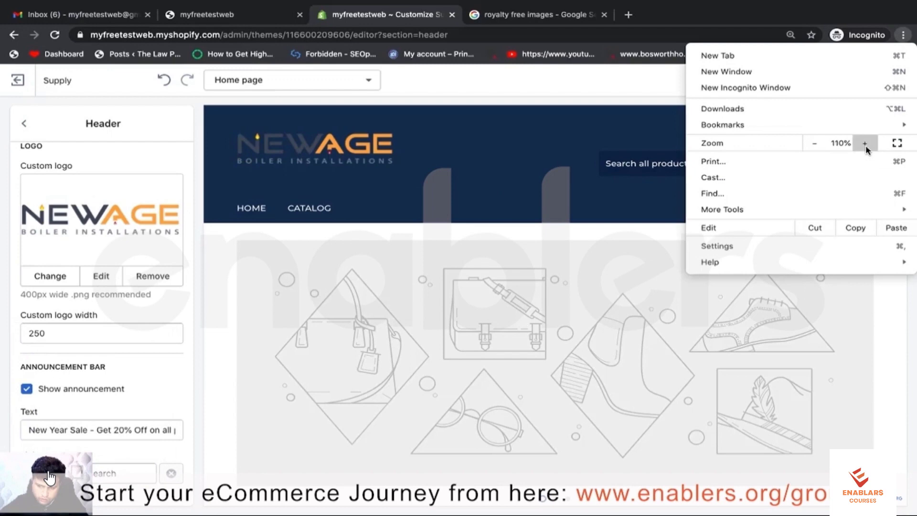
pyautogui.click(866, 143)
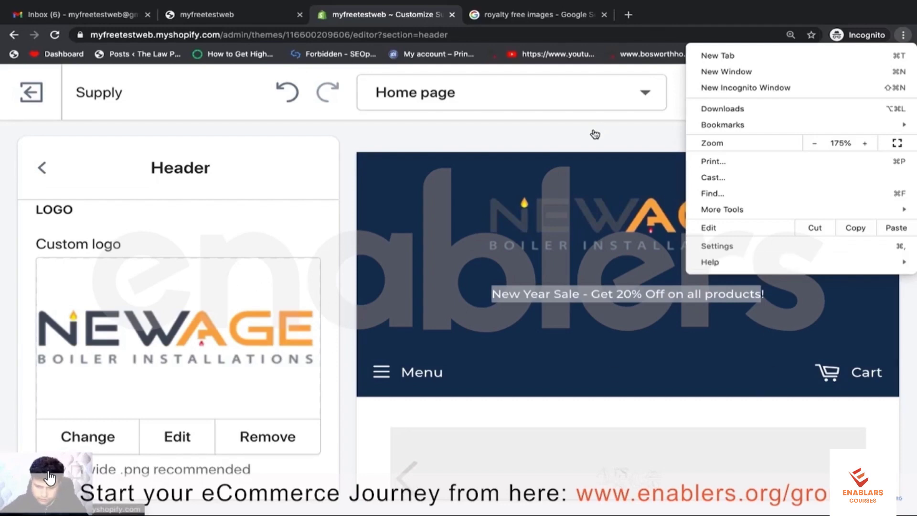
pyautogui.click(345, 252)
pyautogui.scroll(-5, 311, 292)
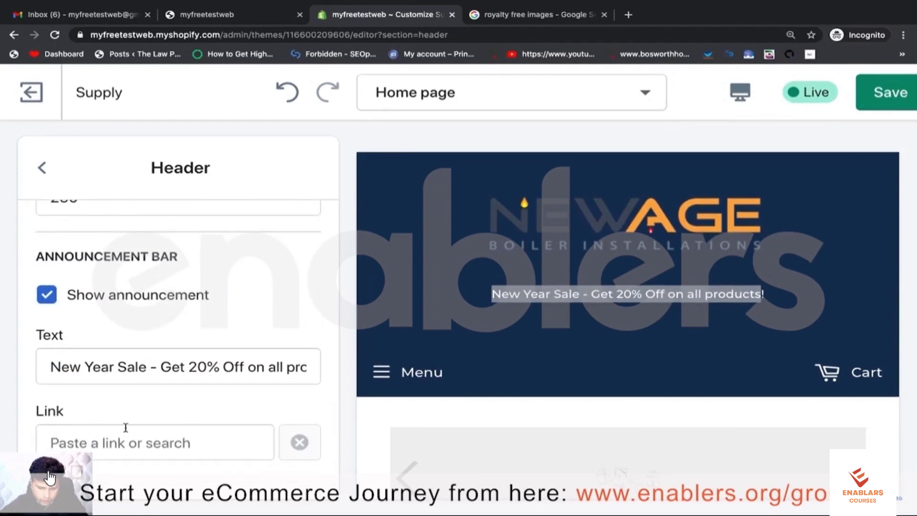
pyautogui.hotkey('ctrl', '0')
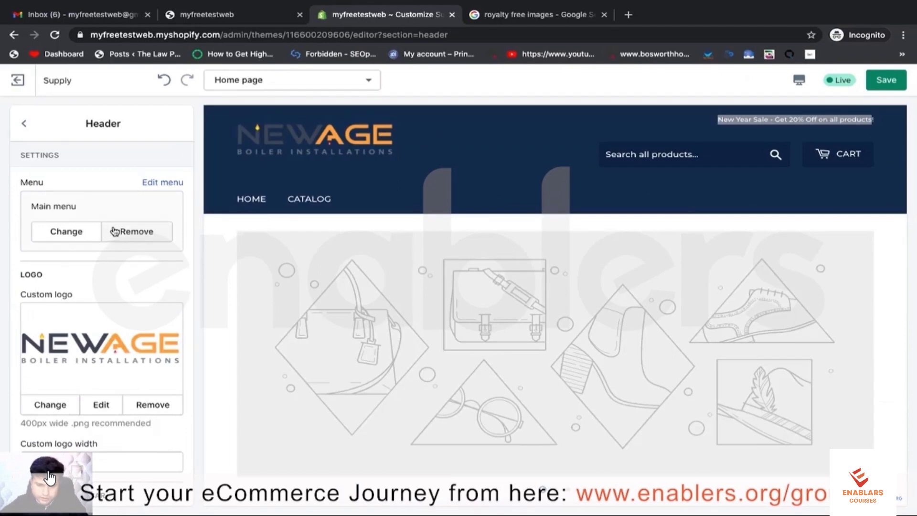
# Leave the header settings, open the home page's Slideshow section and advance its preview to the third slide.
pyautogui.click(24, 125)
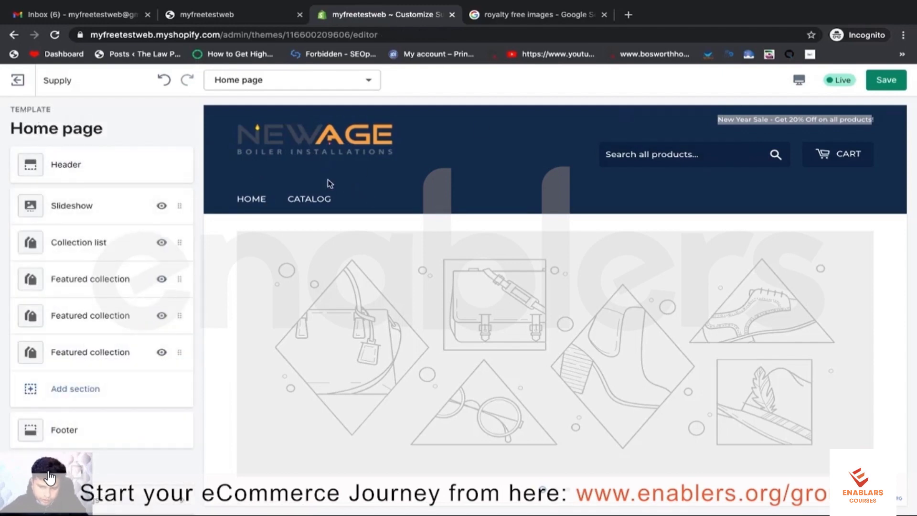
pyautogui.scroll(-1, 86, 168)
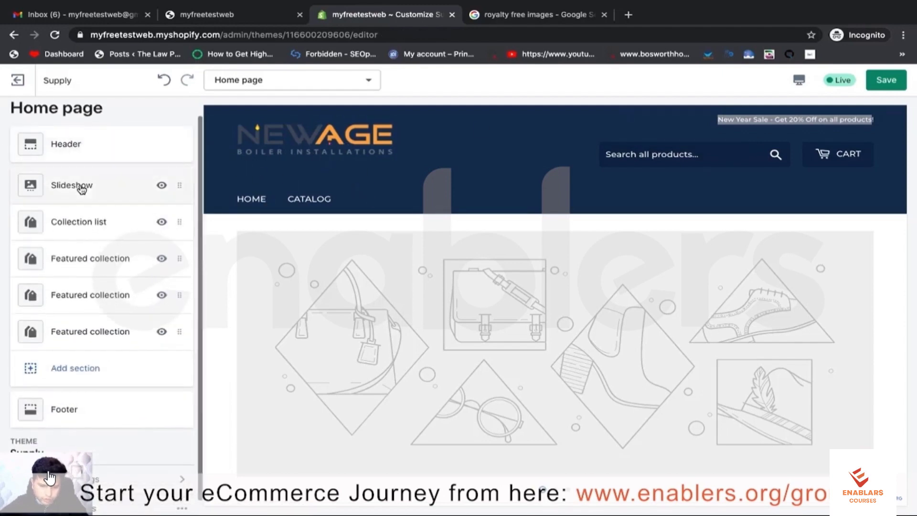
pyautogui.scroll(-1, 95, 191)
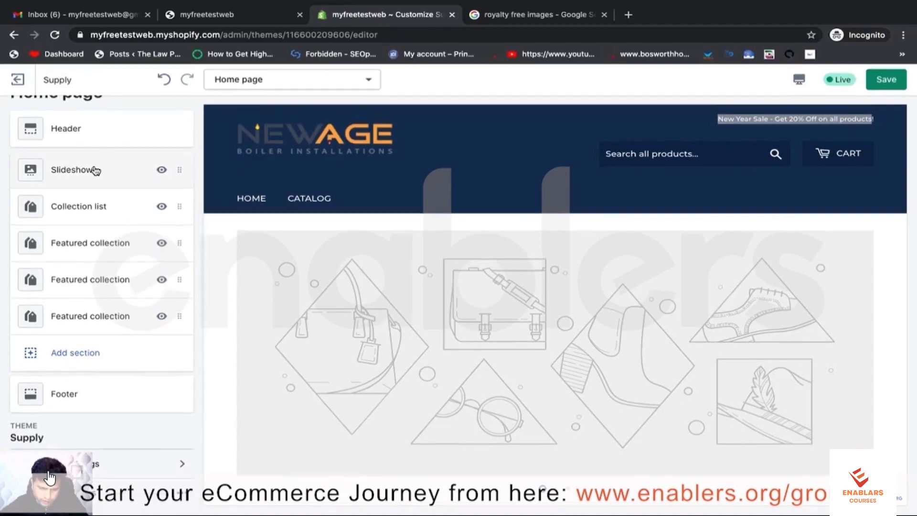
pyautogui.scroll(-3, 597, 358)
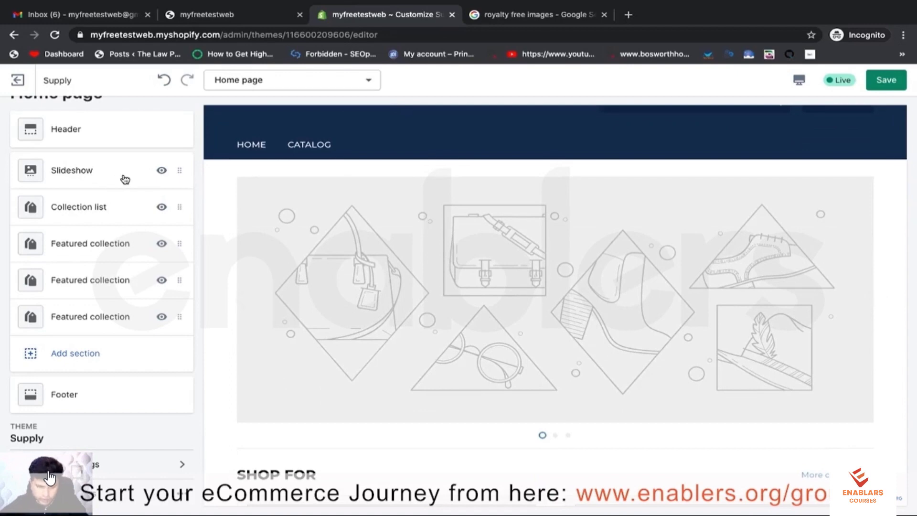
pyautogui.click(99, 178)
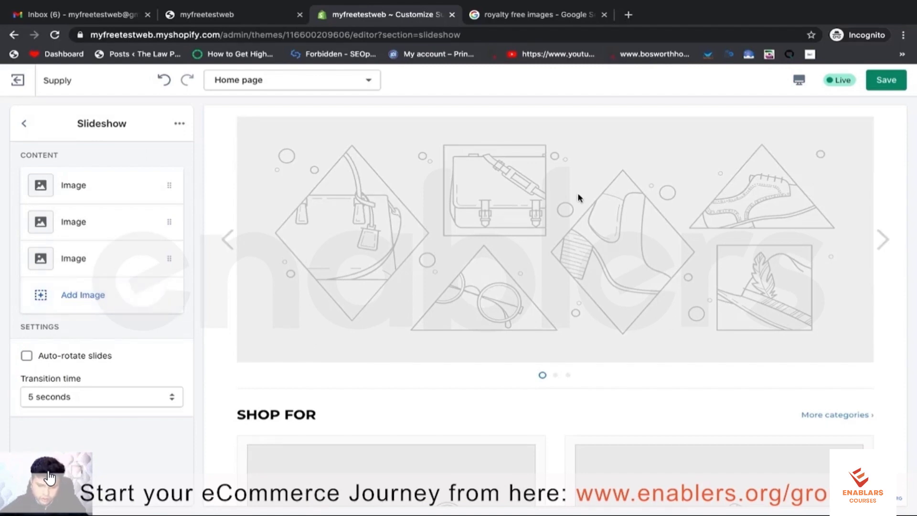
pyautogui.click(881, 240)
pyautogui.click(882, 240)
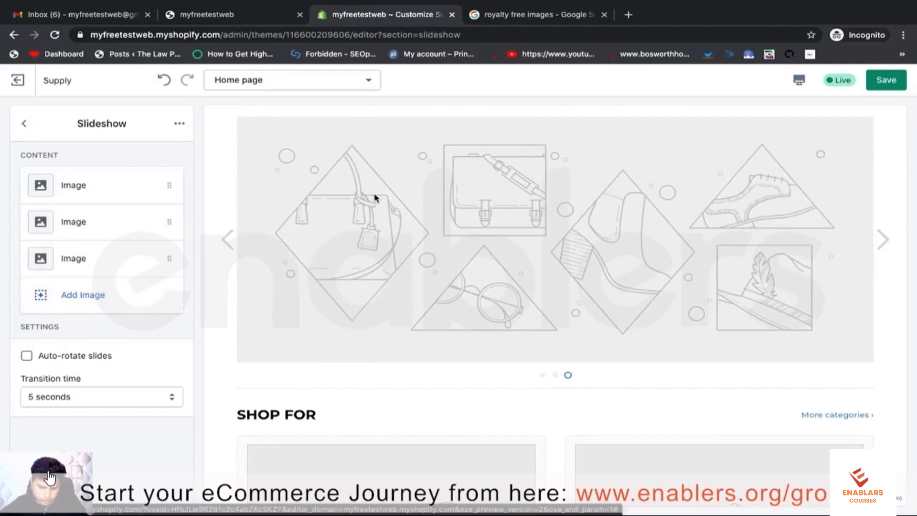
# Open the image picker for the first slide, look through the free image categories and return to the library.
pyautogui.click(80, 190)
pyautogui.click(109, 234)
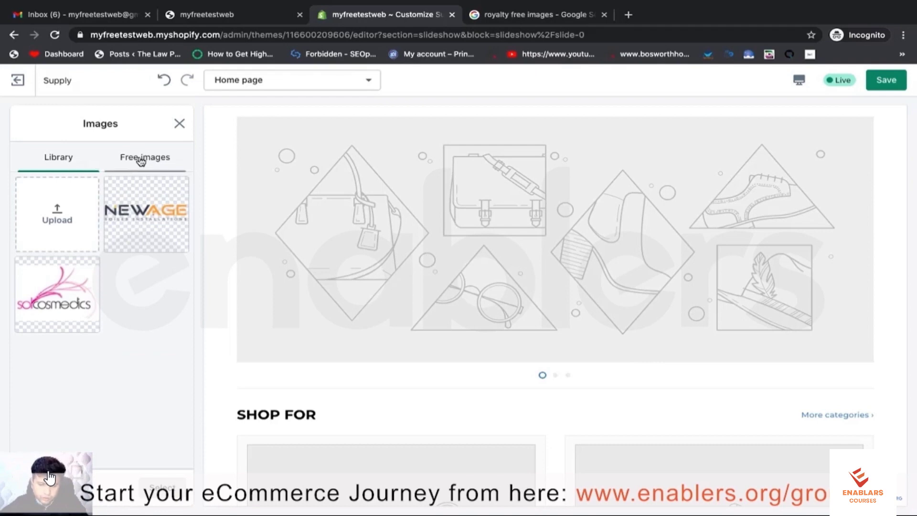
pyautogui.click(142, 160)
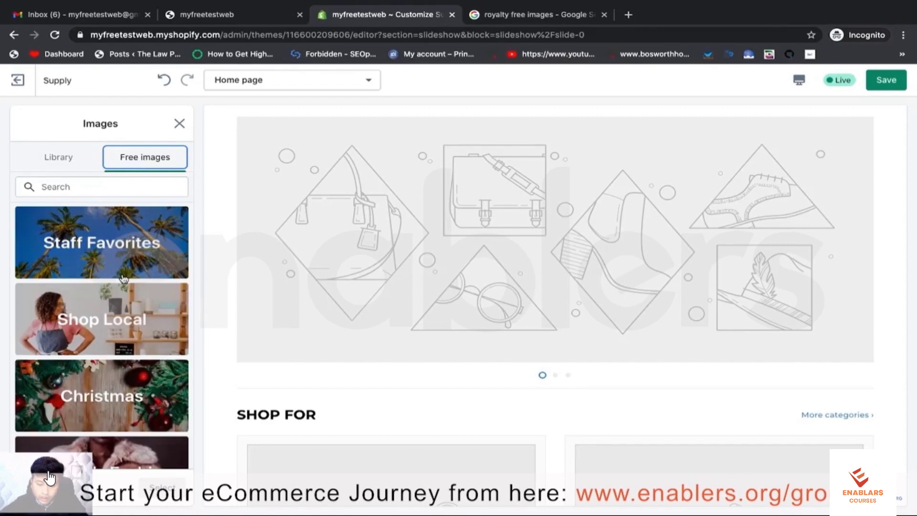
pyautogui.scroll(-1, 124, 278)
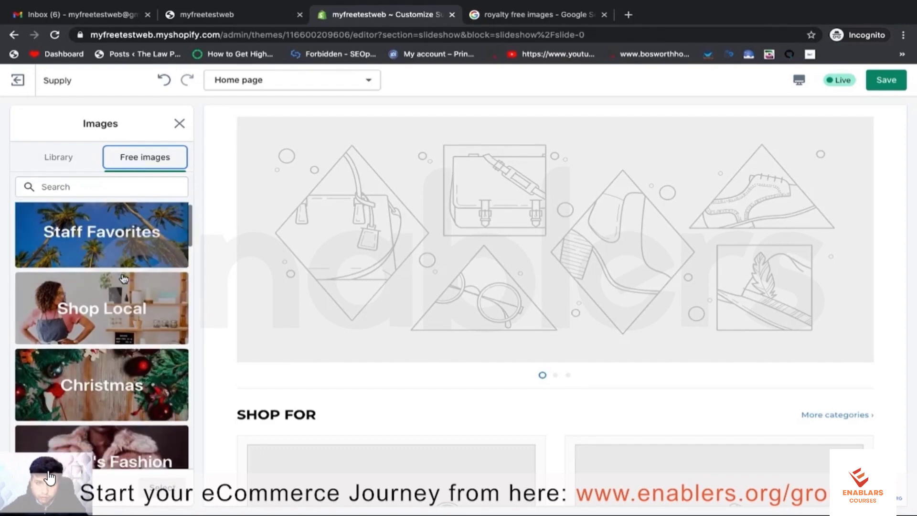
pyautogui.click(67, 156)
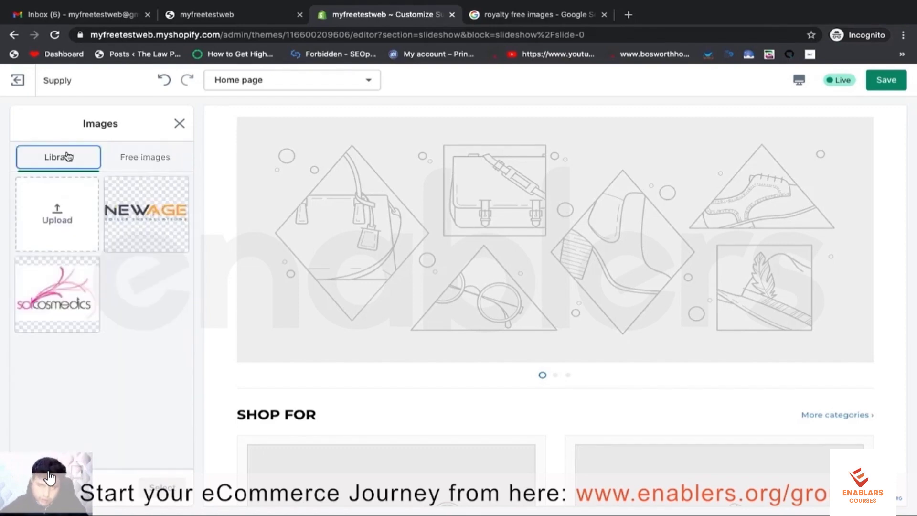
pyautogui.click(55, 229)
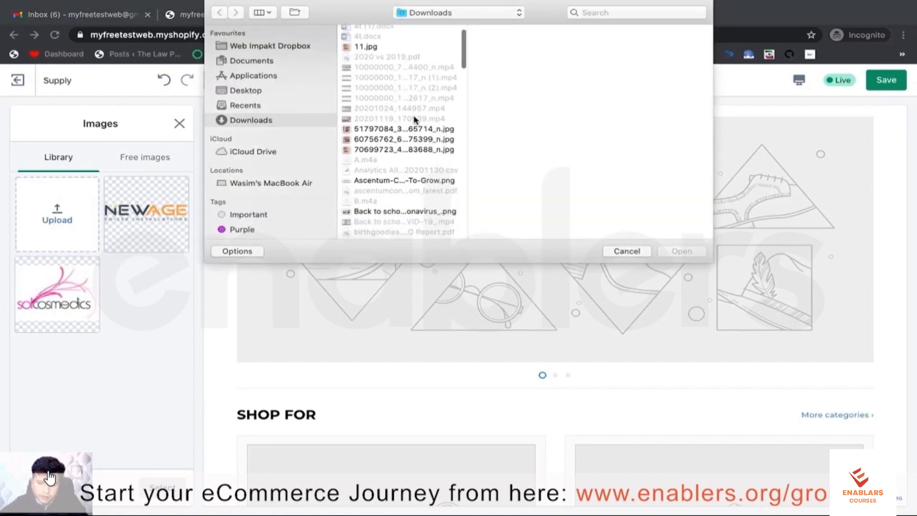
pyautogui.scroll(-5, 415, 119)
pyautogui.scroll(3, 406, 117)
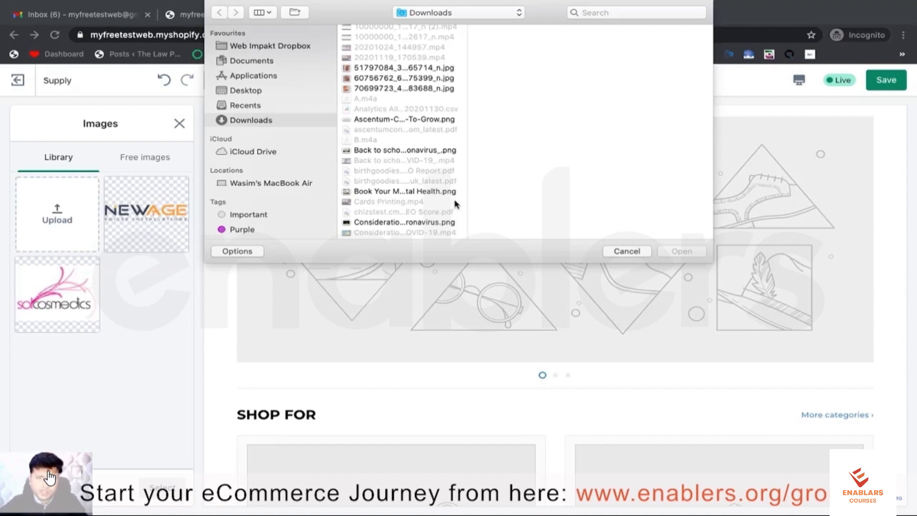
pyautogui.click(624, 253)
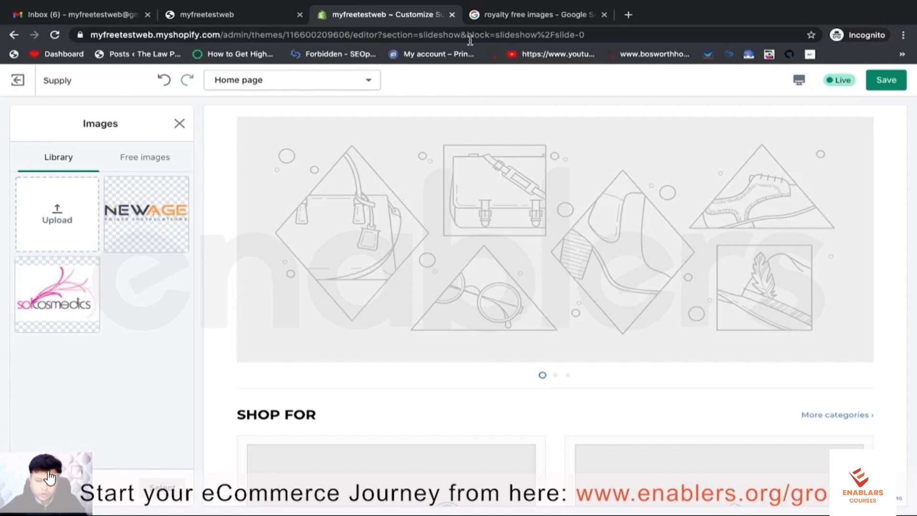
# Look through the royalty free images search results and open Unsplash's Royalty Free Pictures page in a separate browser tab.
pyautogui.click(497, 15)
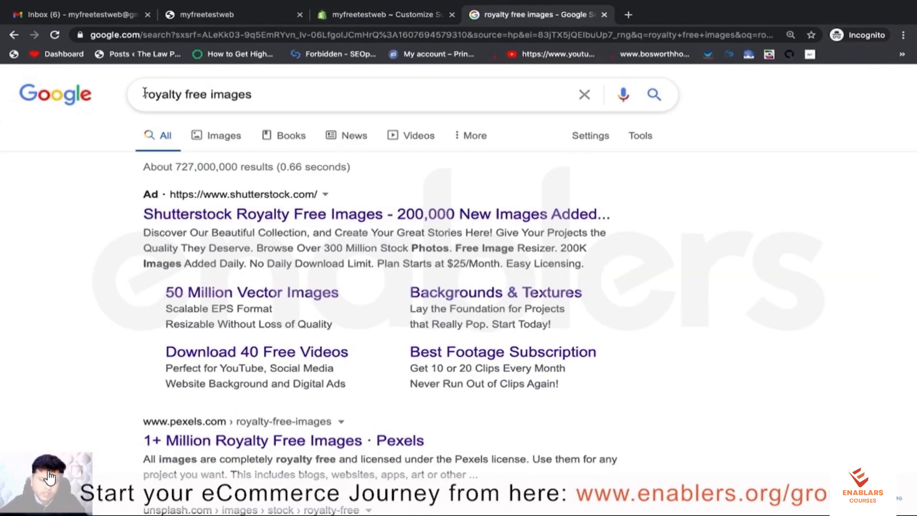
pyautogui.moveTo(145, 92); pyautogui.dragTo(280, 95)
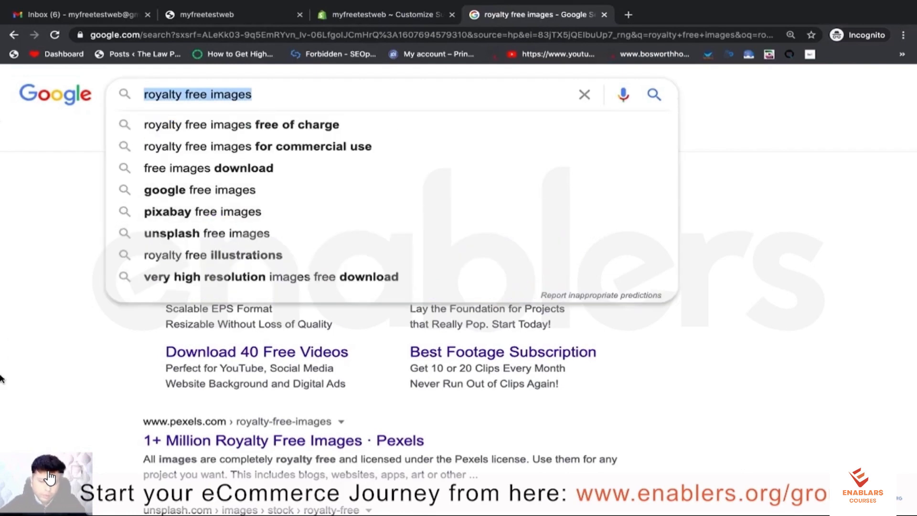
pyautogui.click(51, 402)
pyautogui.scroll(-3, 50, 403)
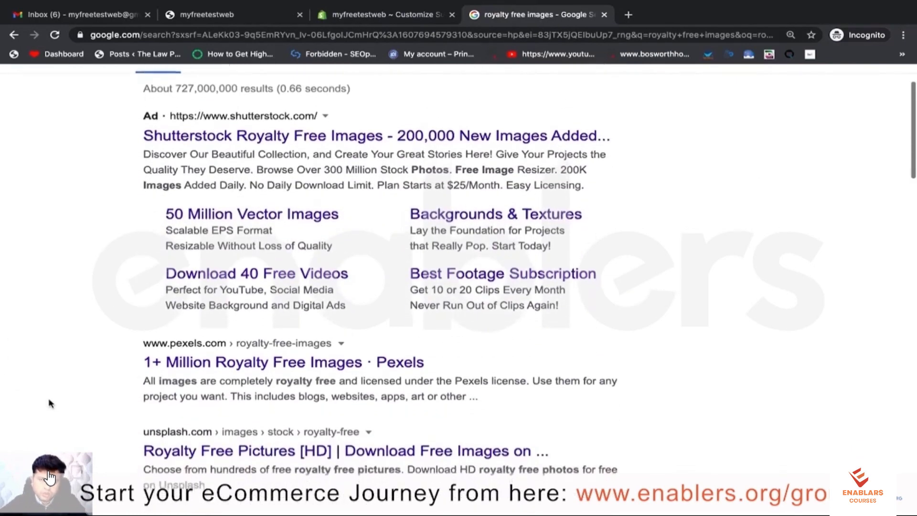
pyautogui.scroll(-2, 50, 403)
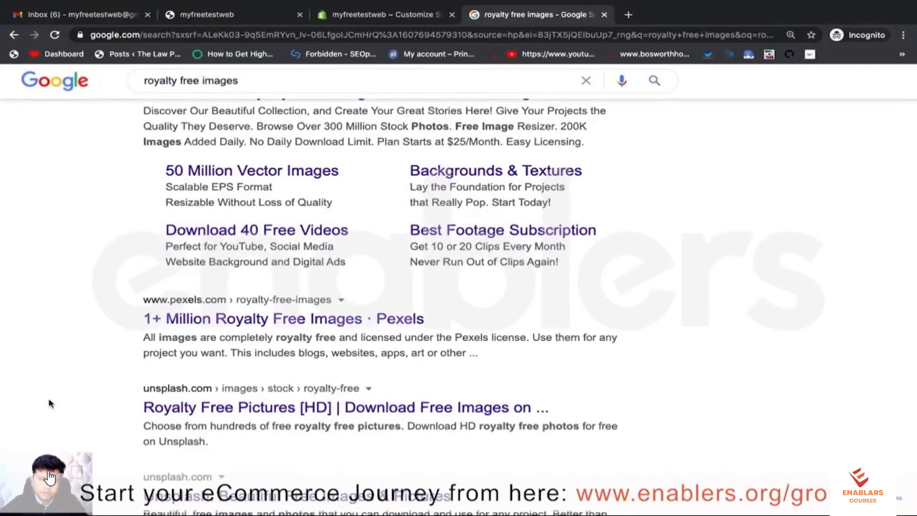
pyautogui.scroll(-3, 50, 403)
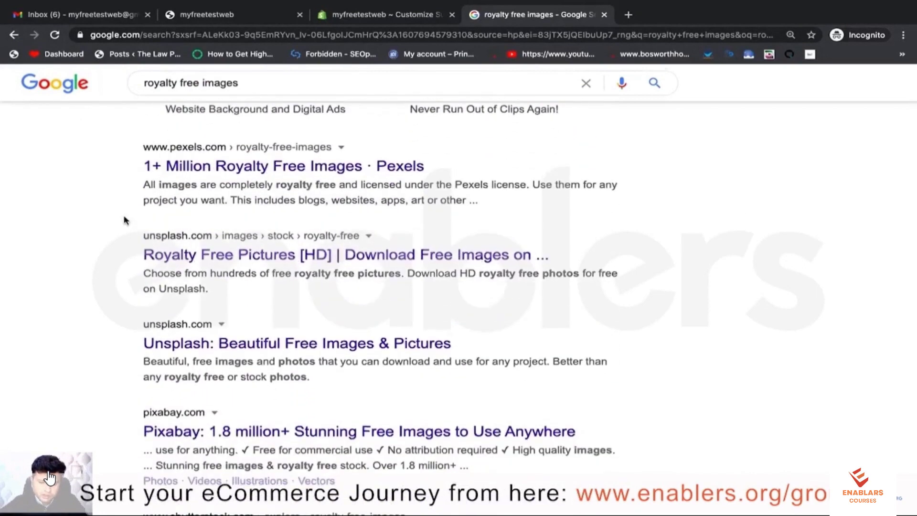
pyautogui.scroll(-2, 125, 220)
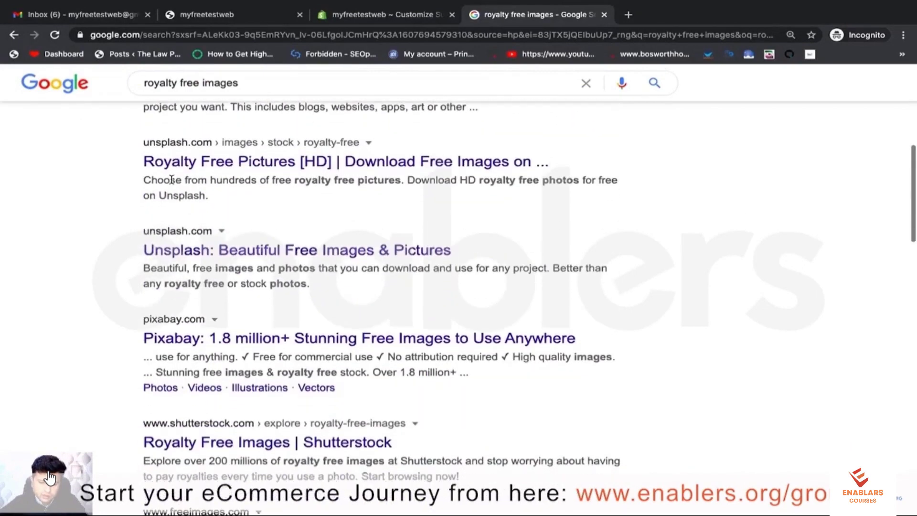
pyautogui.rightClick(215, 162)
pyautogui.click(249, 162)
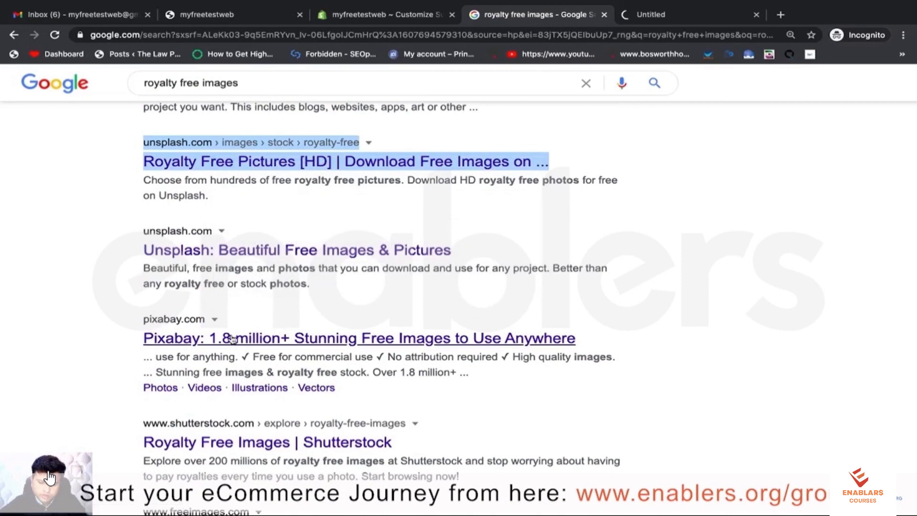
pyautogui.click(680, 22)
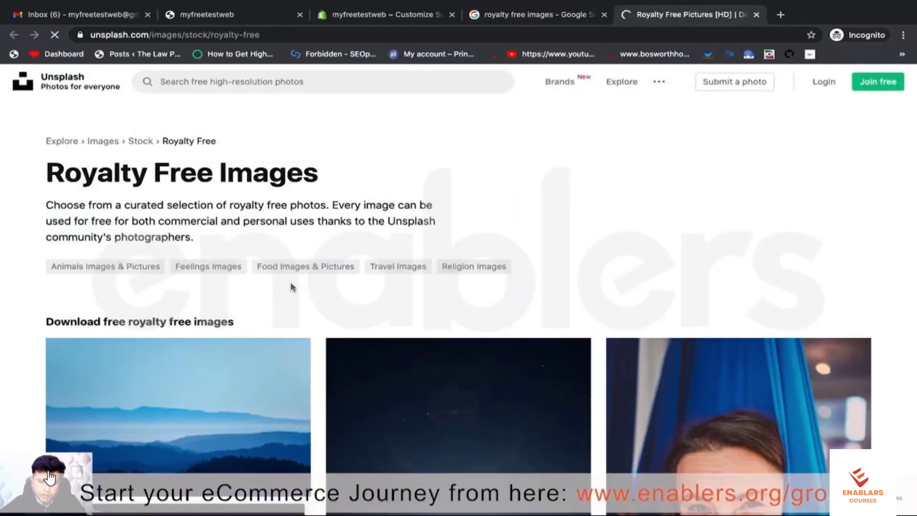
# Browse Unsplash's royalty free gallery, check the first slide's image settings in the theme editor, and return to Unsplash.
pyautogui.scroll(-15, 293, 287)
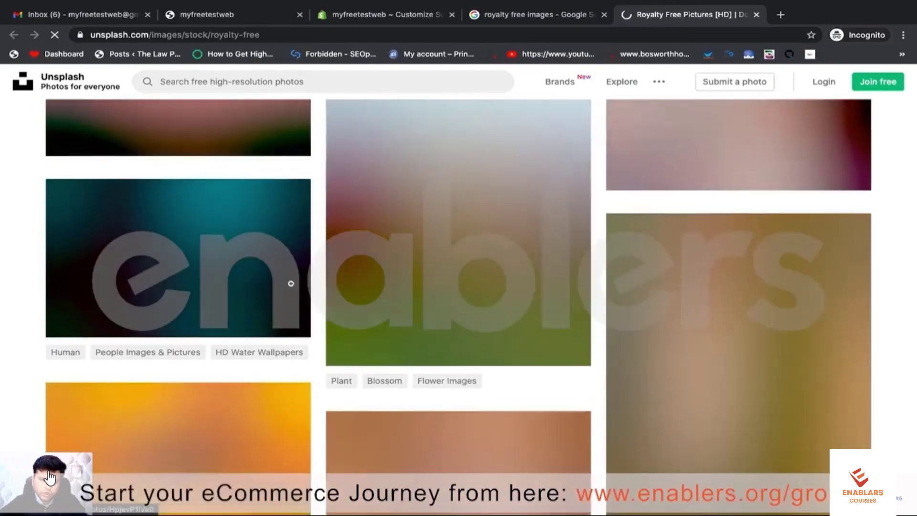
pyautogui.scroll(-10, 293, 287)
pyautogui.scroll(15, 292, 284)
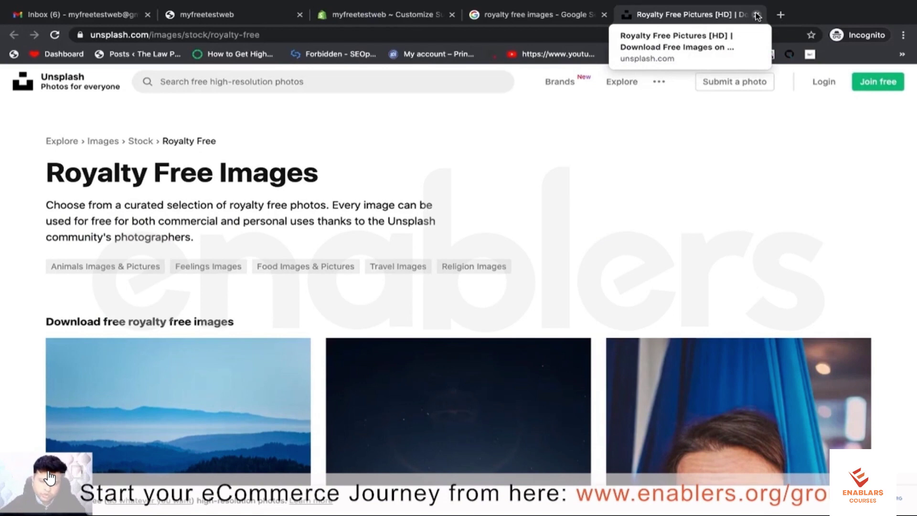
pyautogui.click(382, 14)
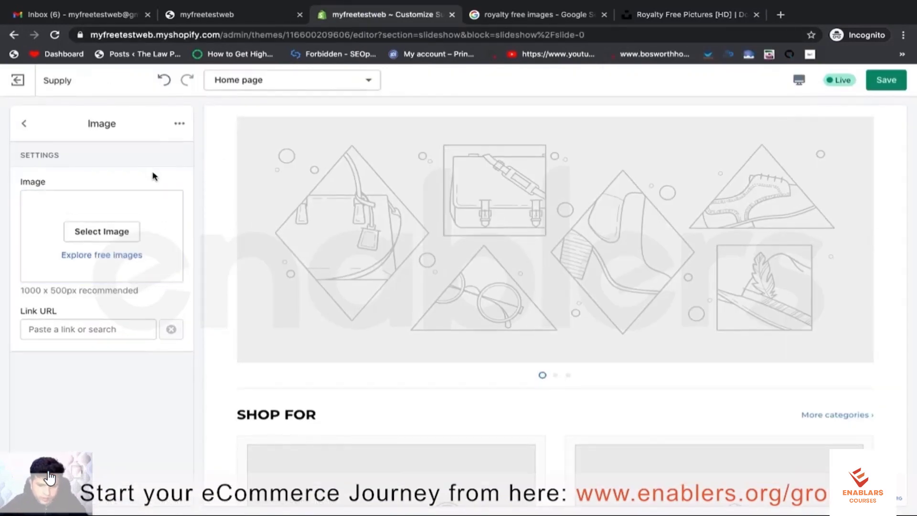
pyautogui.click(500, 20)
pyautogui.click(664, 17)
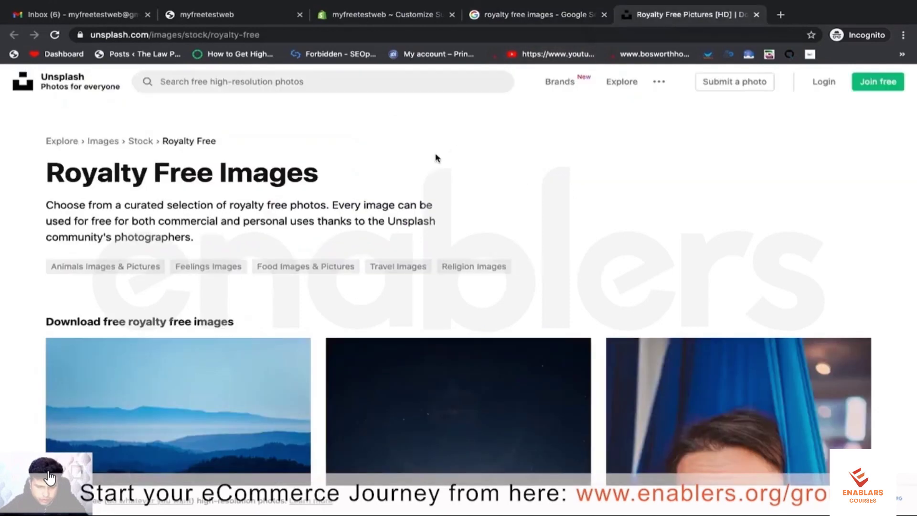
# Search Unsplash for "jewlery" and browse the photos for a suitable slideshow image.
pyautogui.click(334, 76)
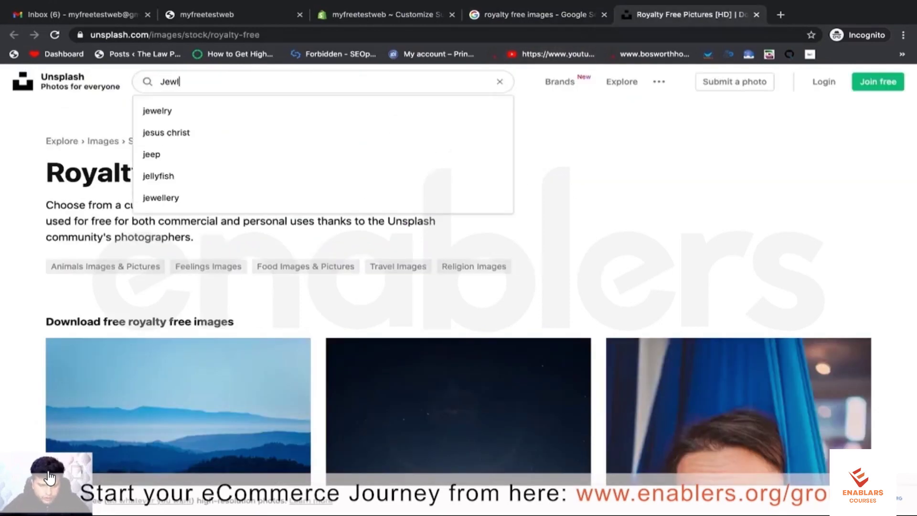
pyautogui.write('ery')
pyautogui.press('Return')
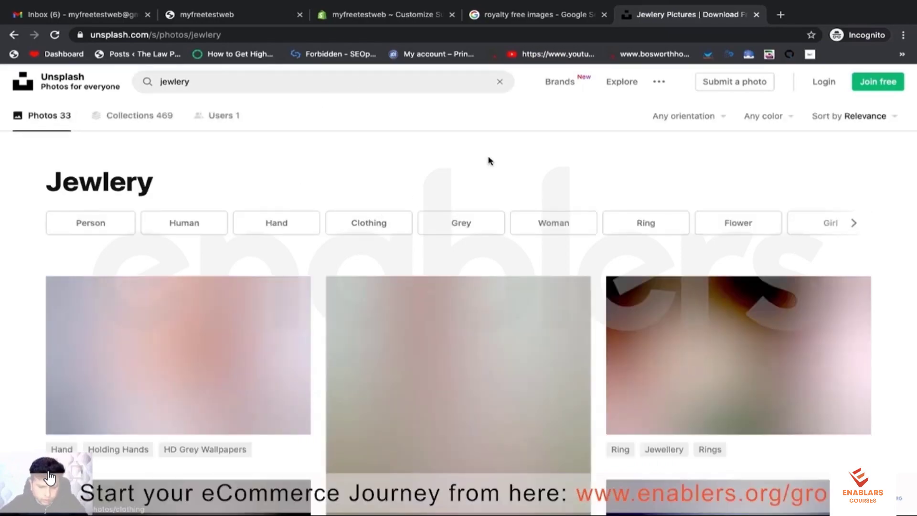
pyautogui.scroll(-1, 489, 160)
pyautogui.scroll(-7, 490, 160)
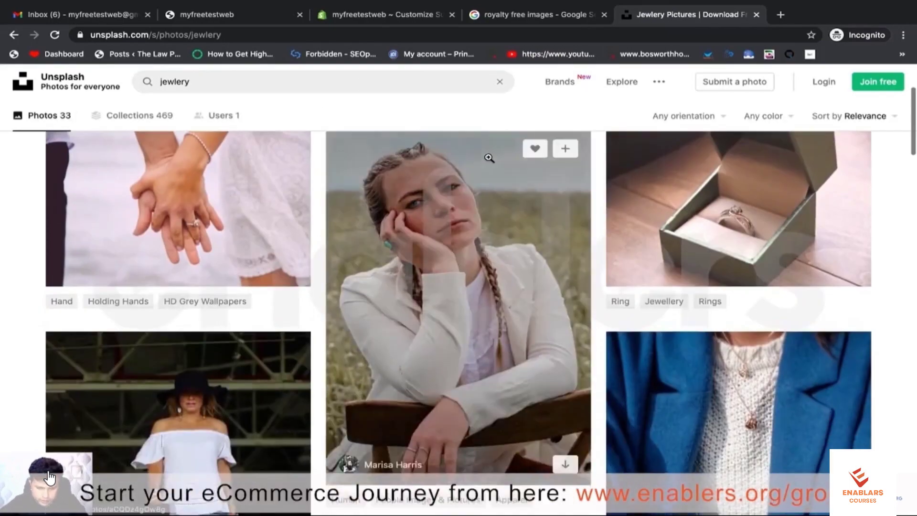
pyautogui.scroll(-10, 489, 158)
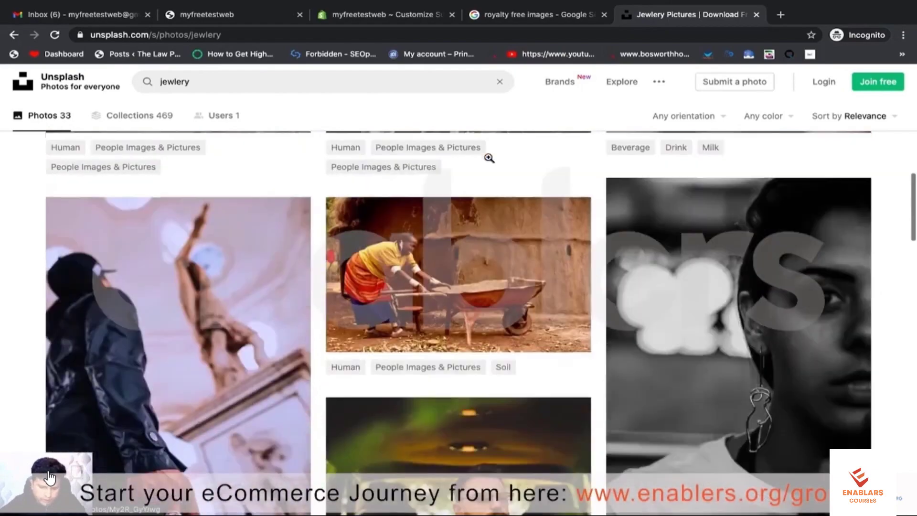
pyautogui.scroll(-9, 489, 158)
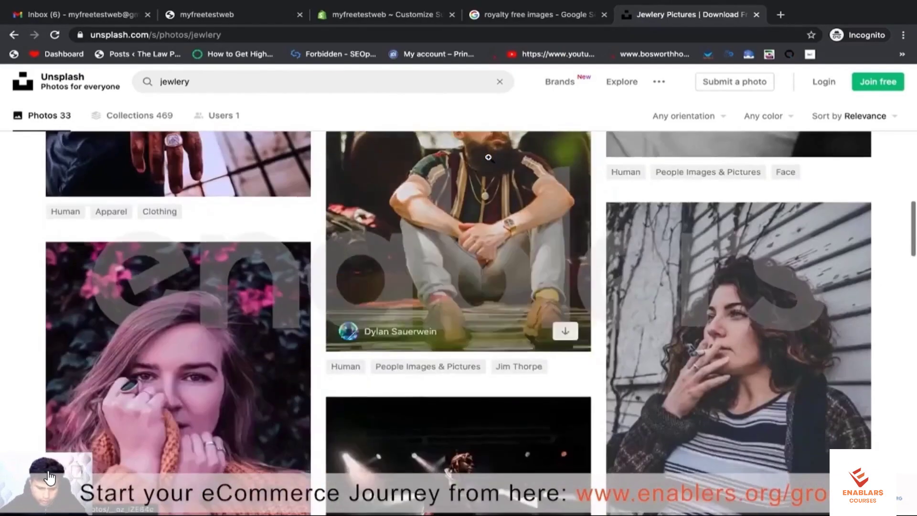
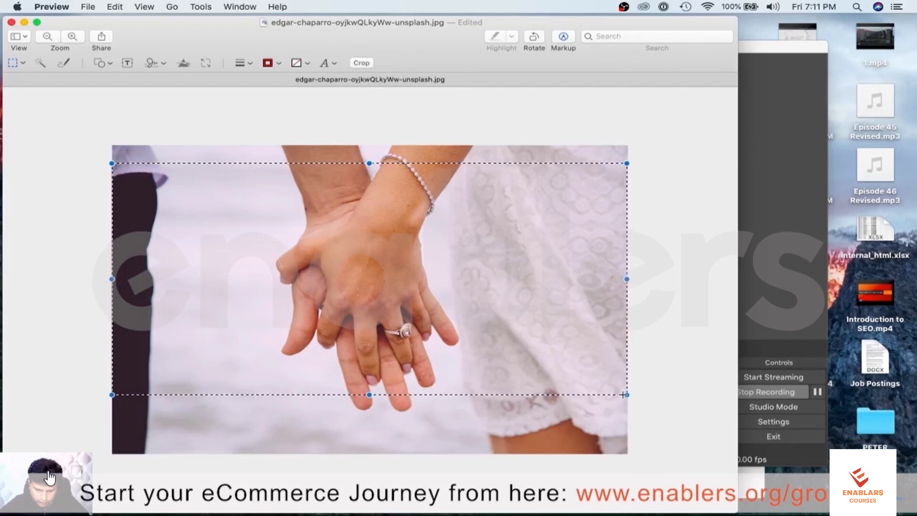
# Widen the crop selection past both sides of the holding-hands photo, move it lower, crop the image and save it.
pyautogui.moveTo(622, 285); pyautogui.dragTo(648, 280)
pyautogui.moveTo(114, 281); pyautogui.dragTo(98, 280)
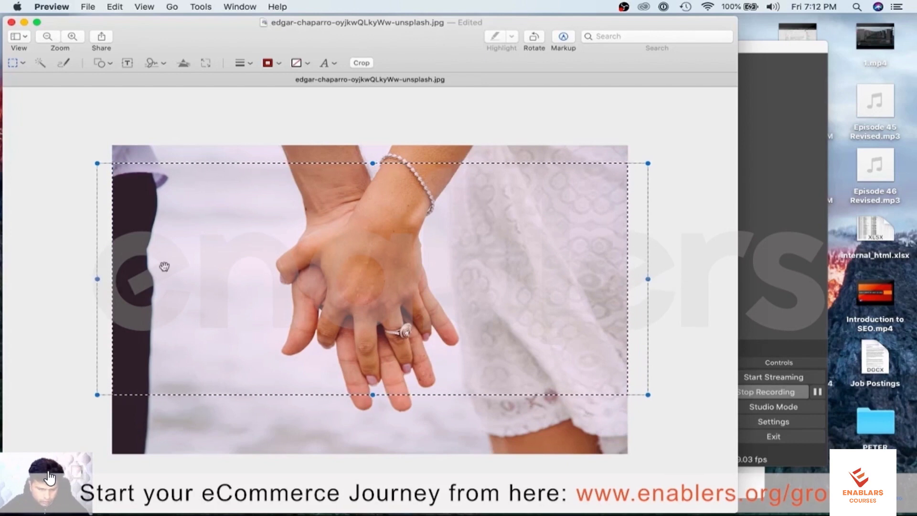
pyautogui.moveTo(363, 242); pyautogui.dragTo(364, 283)
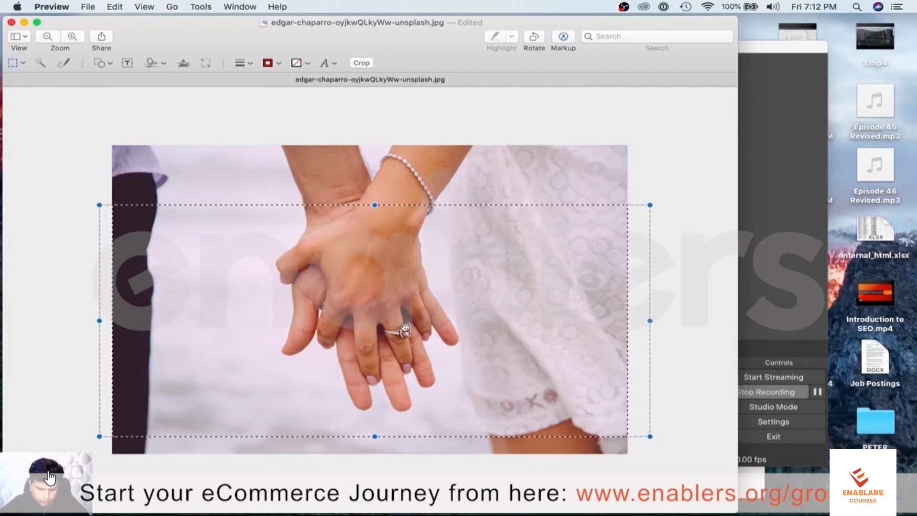
pyautogui.click(361, 63)
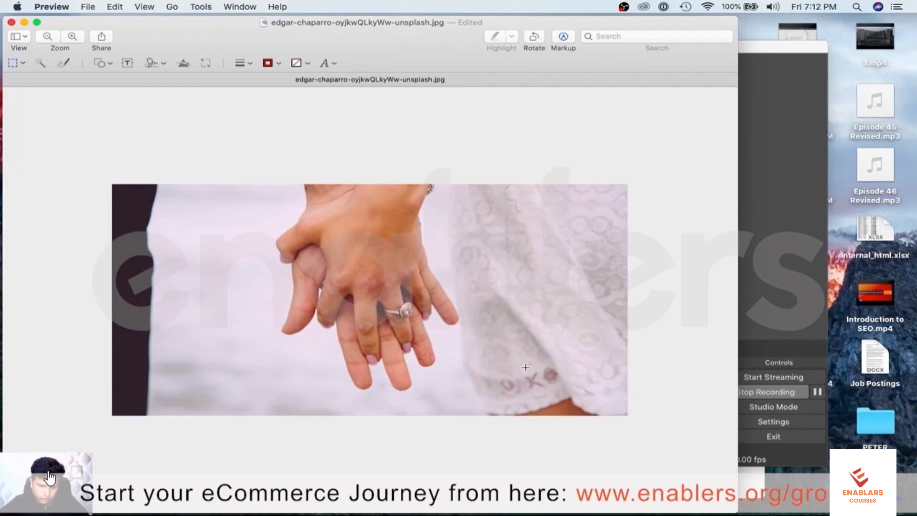
pyautogui.click(91, 7)
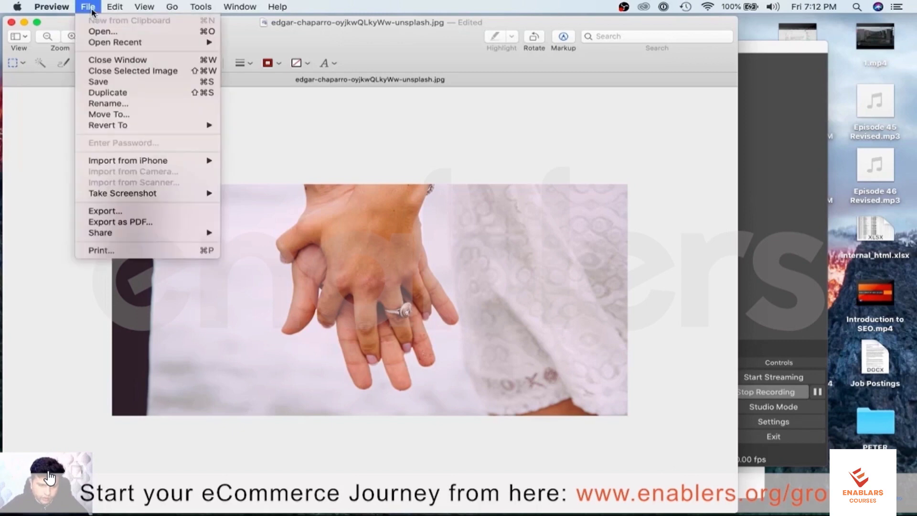
pyautogui.click(106, 84)
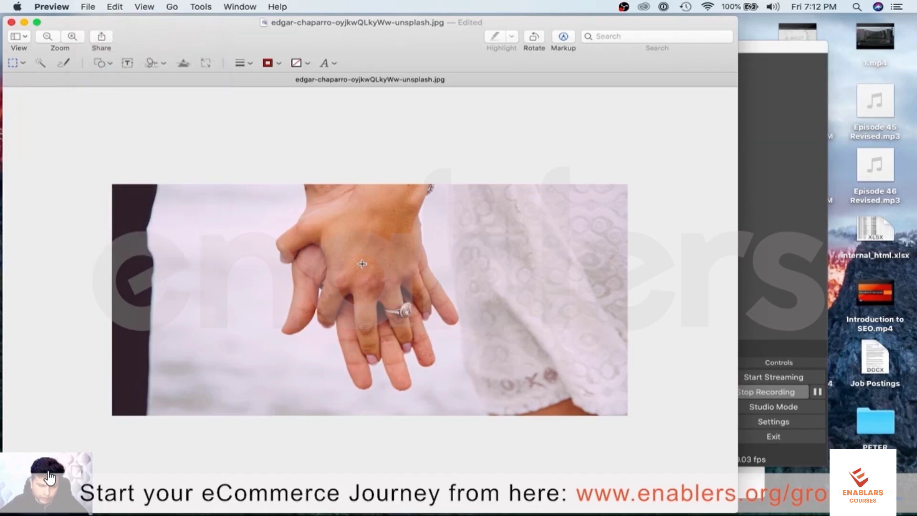
# Switch back to the theme editor in the browser, start an image upload for the first slide, and check the cropped photo's file name in Preview.
pyautogui.press('super+Tab')
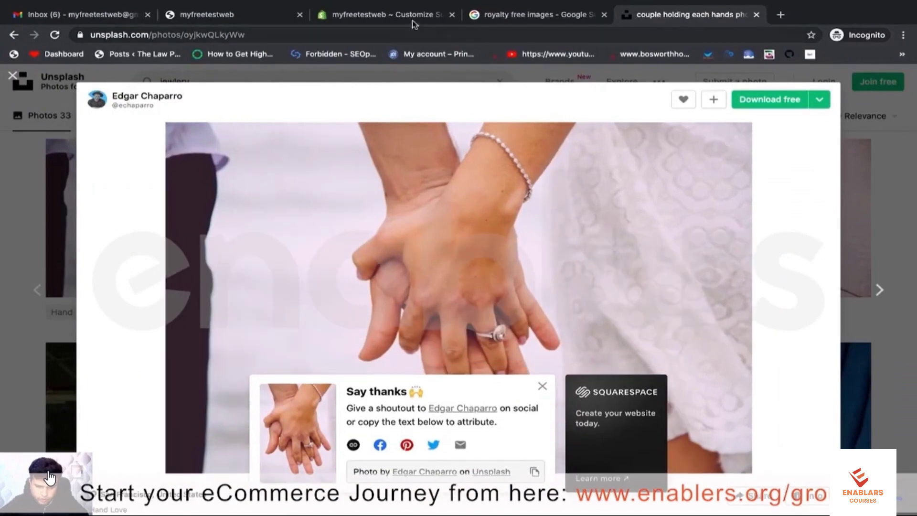
pyautogui.click(407, 22)
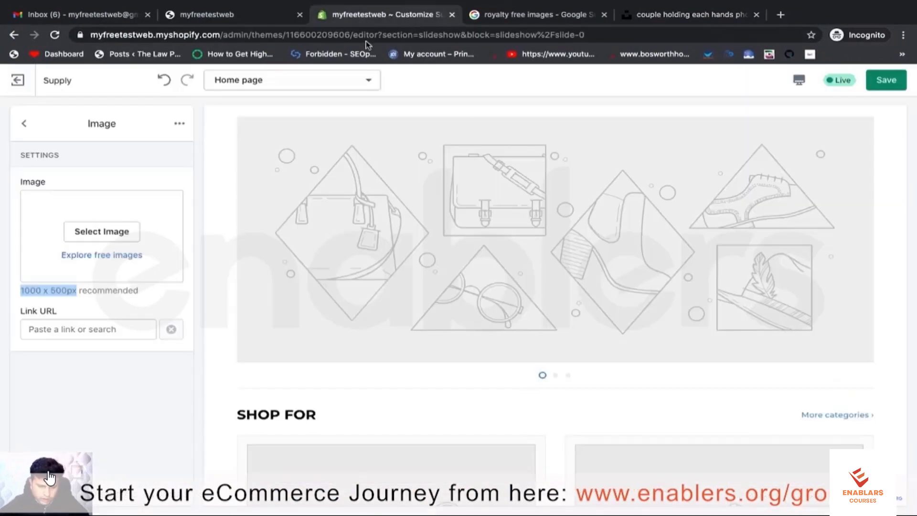
pyautogui.click(111, 236)
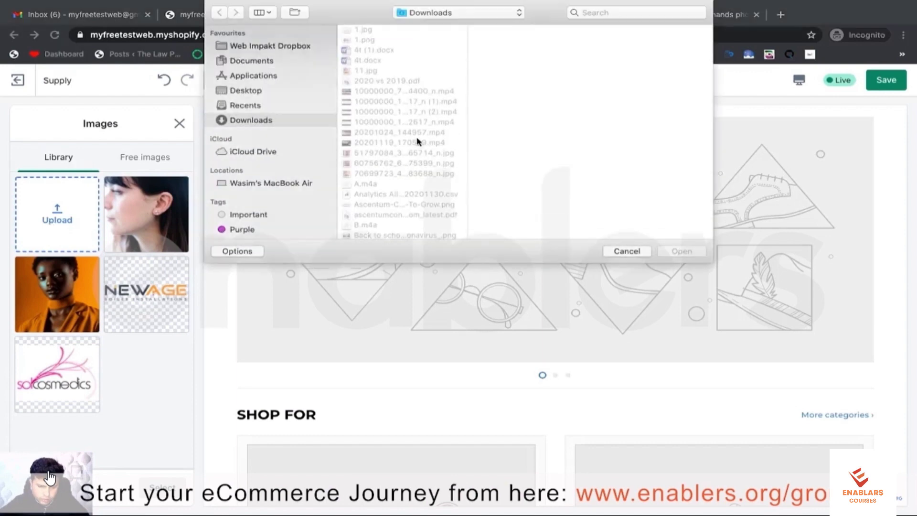
pyautogui.press('super+Tab')
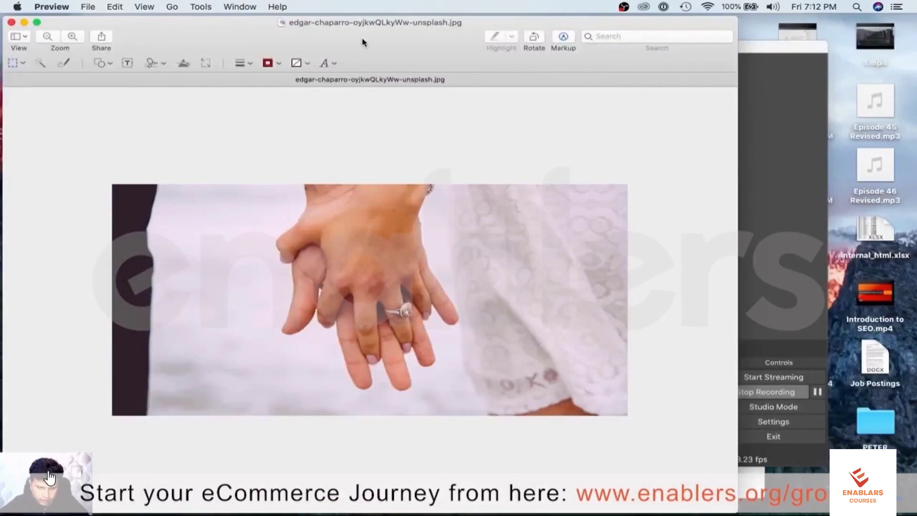
pyautogui.press('super+Tab')
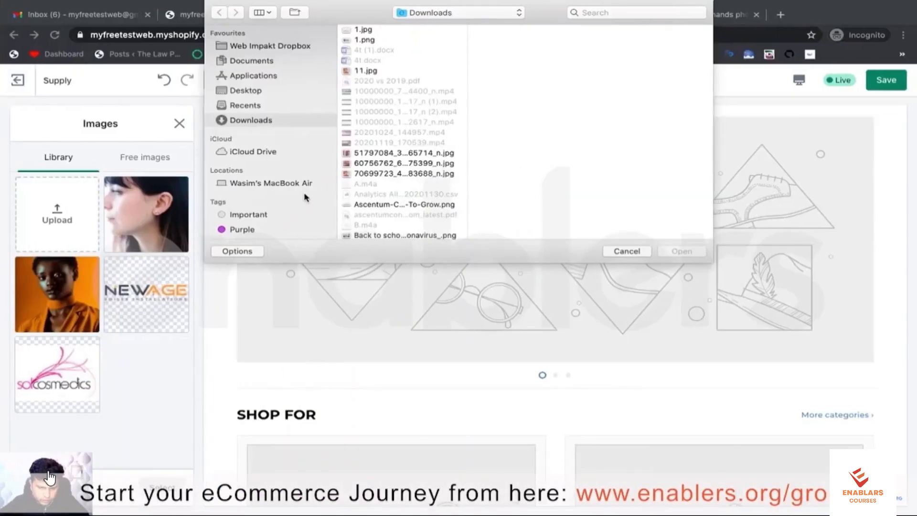
# Upload the cropped holding-hands photo from the Downloads folder and apply it to the first slide.
pyautogui.click(372, 163)
pyautogui.press('Down')
pyautogui.press('Down')
pyautogui.press('Down')
pyautogui.press('Down')
pyautogui.press('Down')
pyautogui.press('Down')
pyautogui.press('Down')
pyautogui.press('Down')
pyautogui.press('Down')
pyautogui.press('Down')
pyautogui.press('Down')
pyautogui.press('Down')
pyautogui.press('Down')
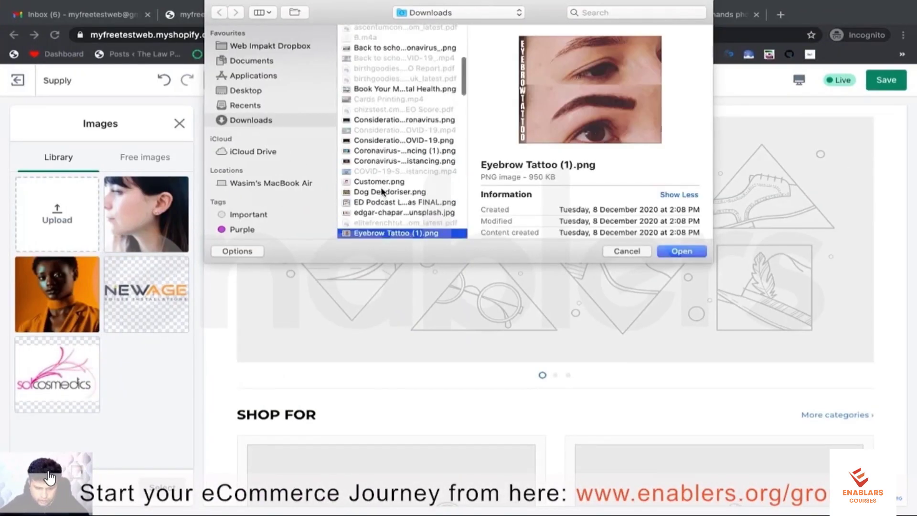
pyautogui.click(382, 213)
pyautogui.press('Return')
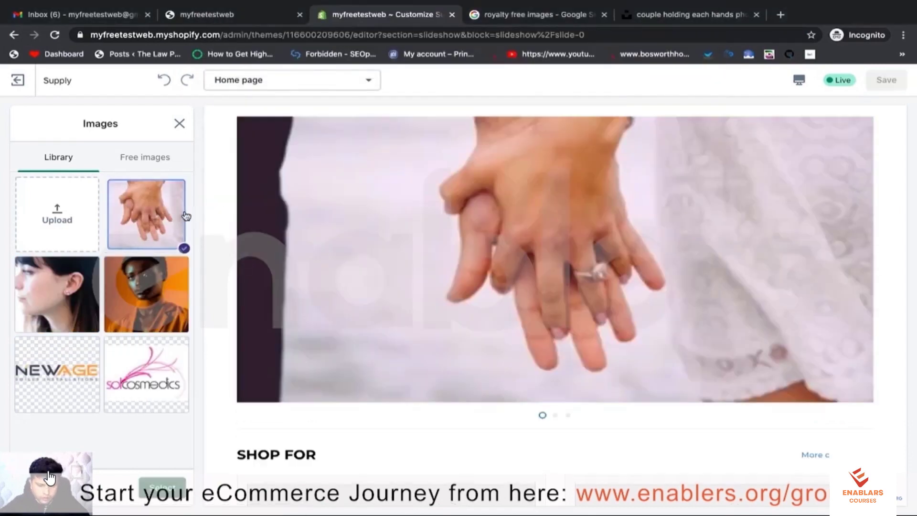
pyautogui.scroll(1, 750, 302)
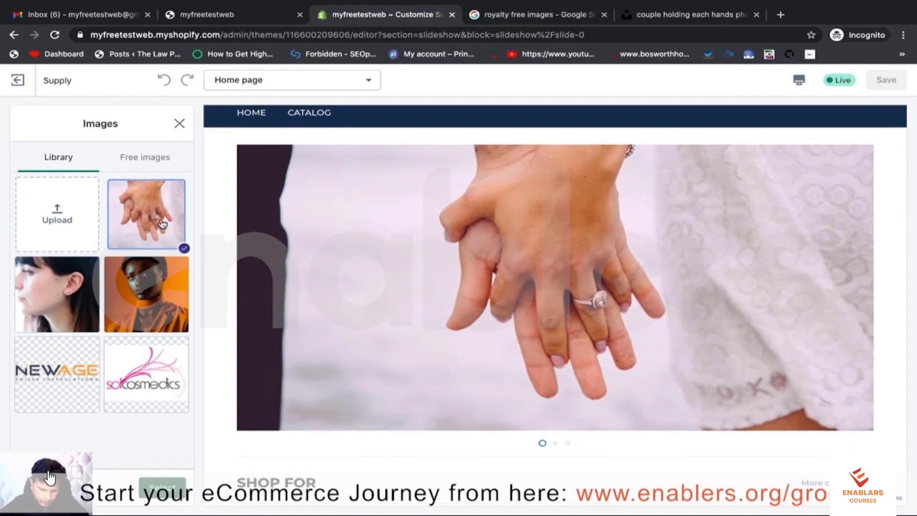
pyautogui.click(163, 488)
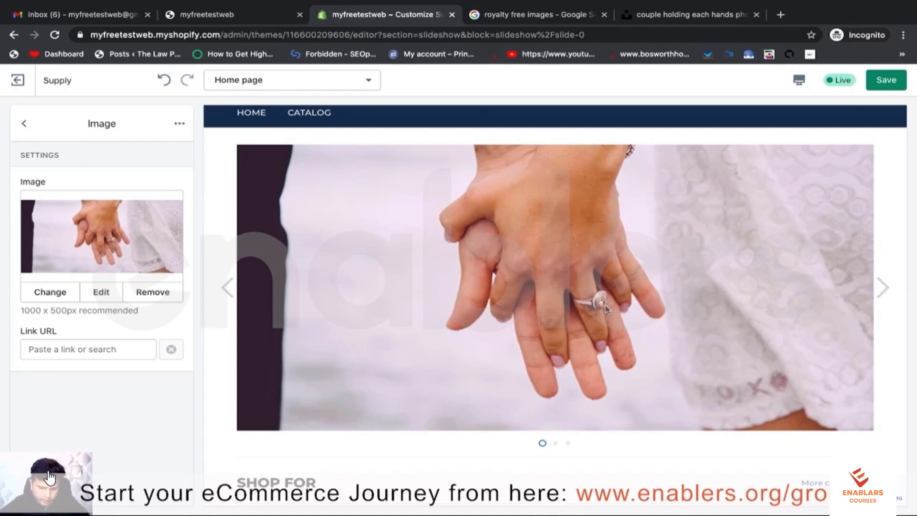
# Review the destination types offered for the first slide's link URL, leaving the link empty.
pyautogui.click(86, 350)
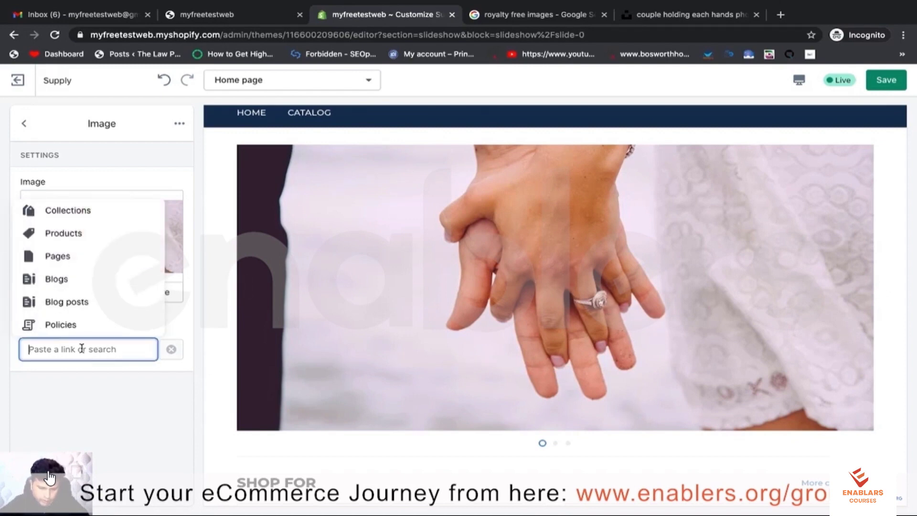
pyautogui.click(105, 378)
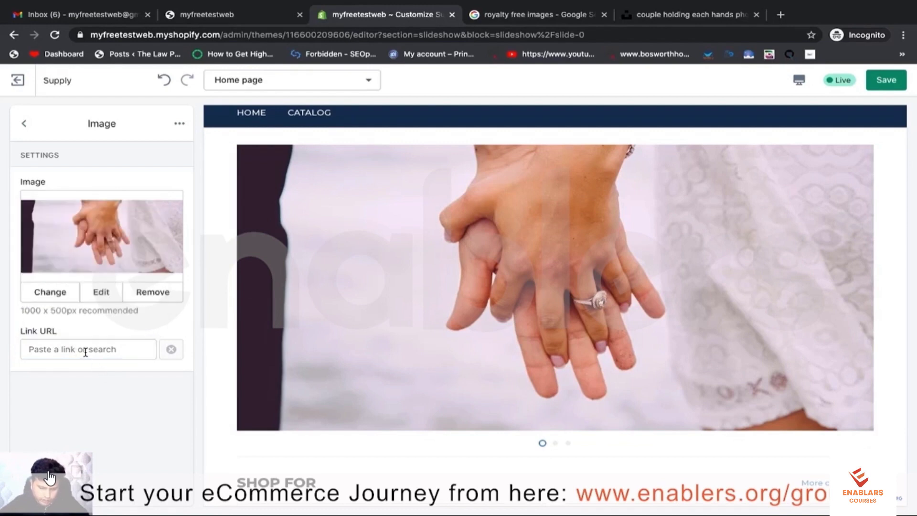
pyautogui.click(101, 352)
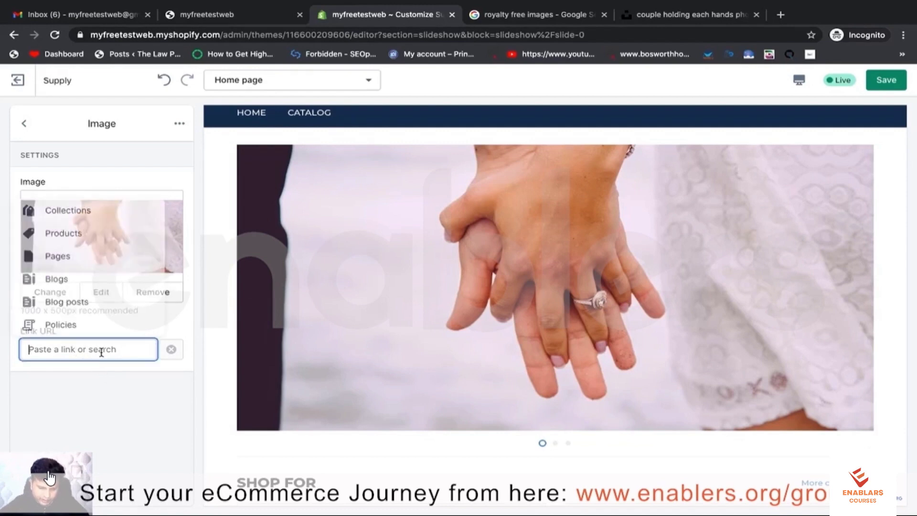
pyautogui.click(174, 323)
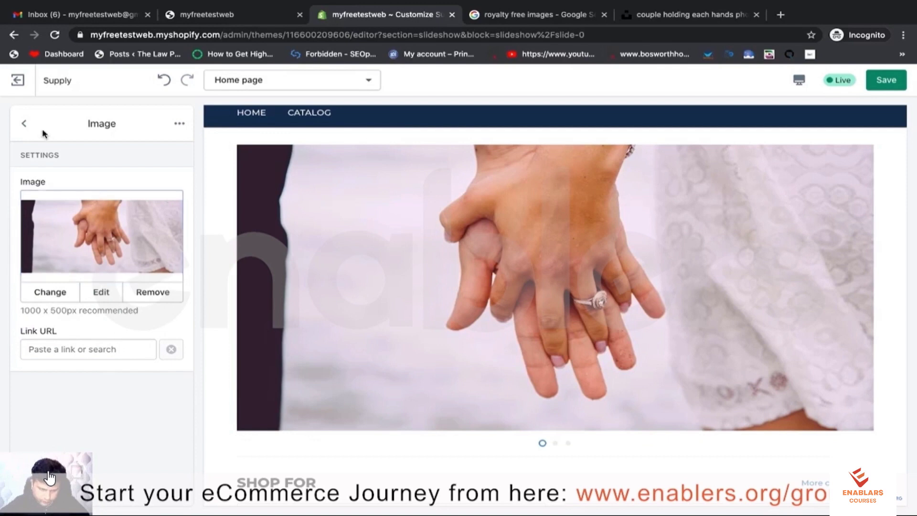
# Open the second slide's image settings, switch to Unsplash and close the holding-hands photo to return to the "jewlery" results.
pyautogui.click(24, 123)
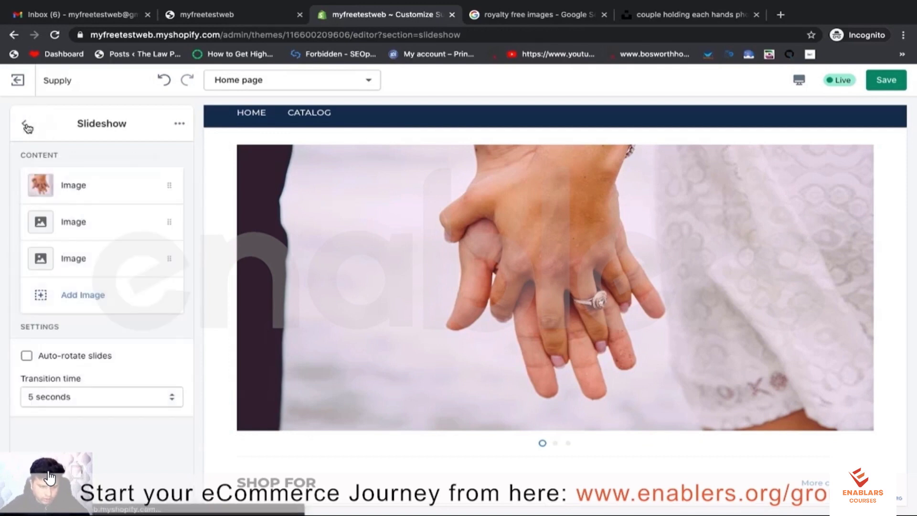
pyautogui.click(84, 220)
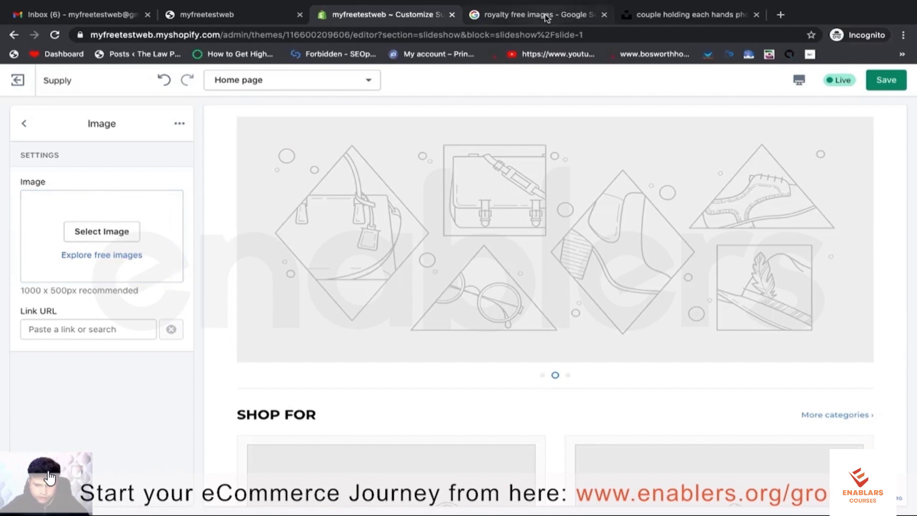
pyautogui.click(561, 10)
pyautogui.click(660, 11)
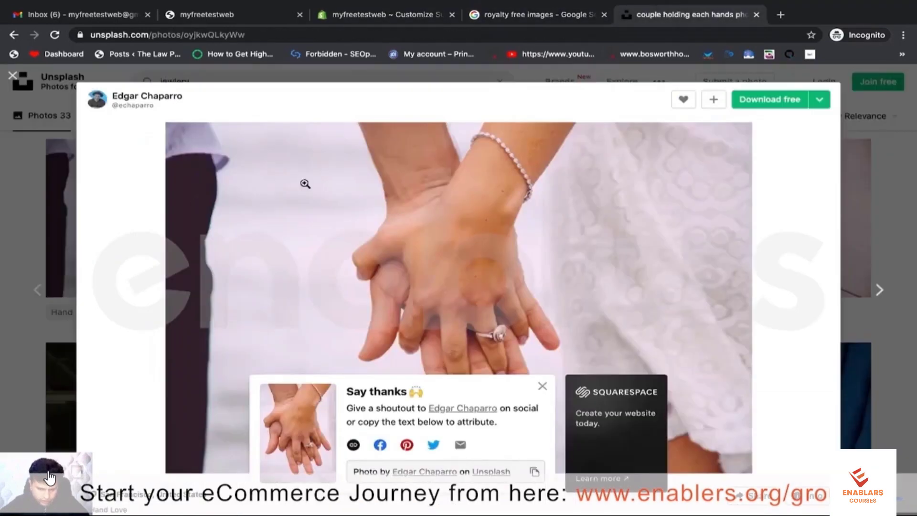
pyautogui.click(869, 173)
# Browse the "jewlery" photo results for an image suited to the second slide.
pyautogui.scroll(-5, 422, 306)
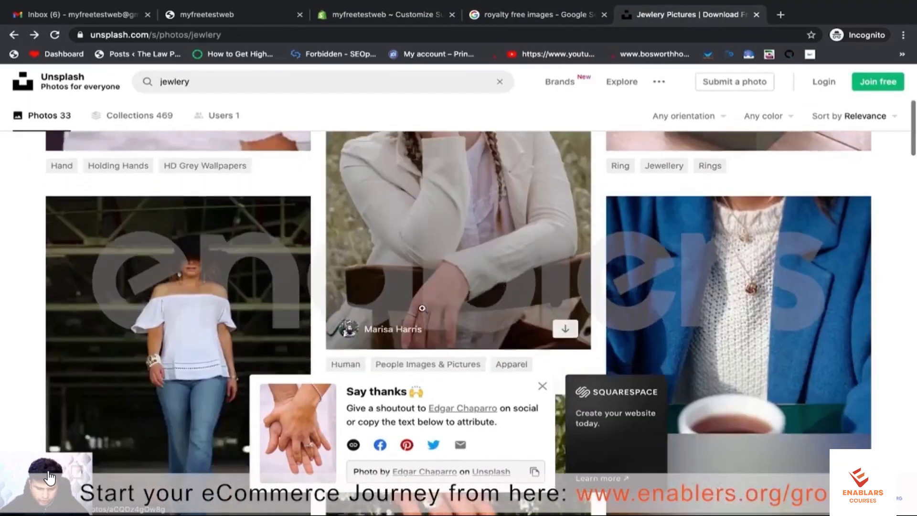
pyautogui.scroll(-8, 423, 309)
pyautogui.scroll(3, 424, 311)
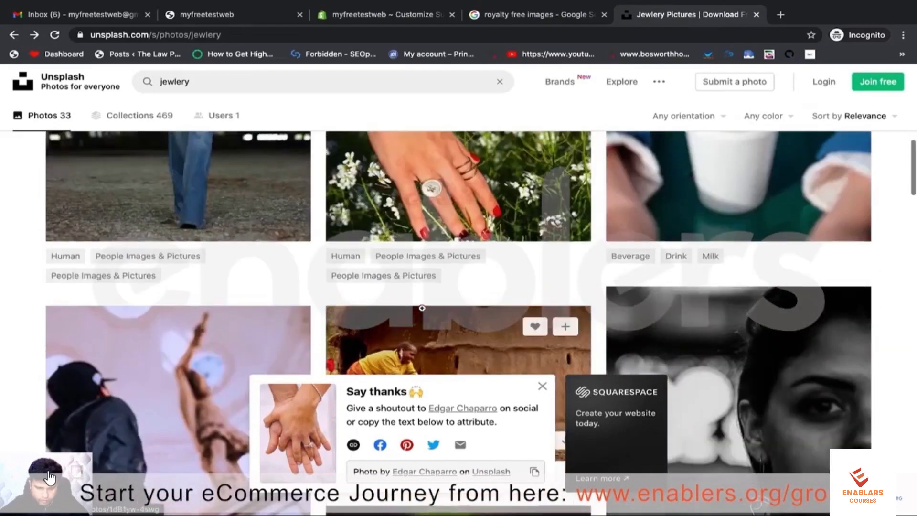
pyautogui.scroll(-5, 424, 312)
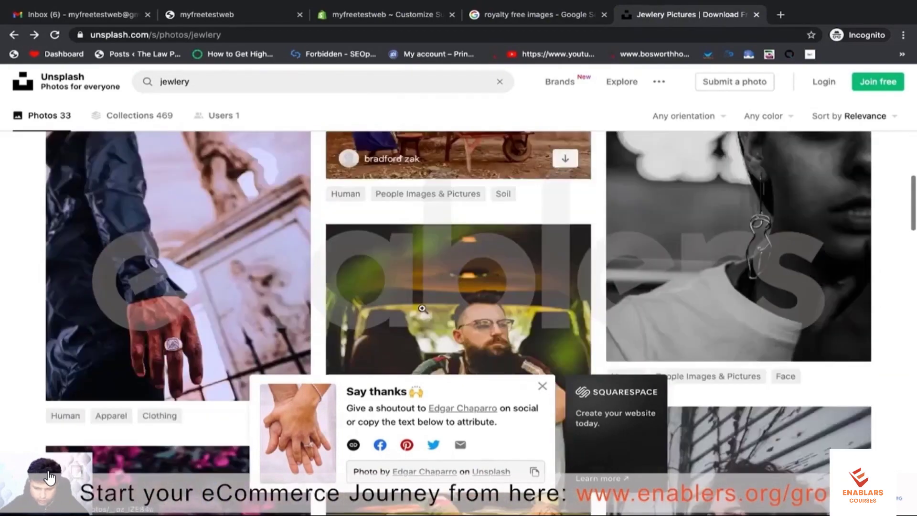
pyautogui.scroll(-10, 421, 308)
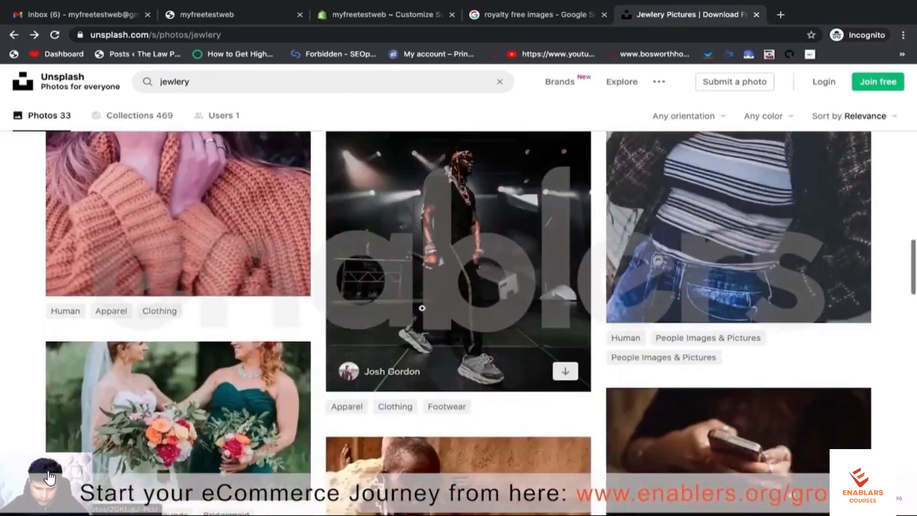
pyautogui.scroll(-10, 421, 308)
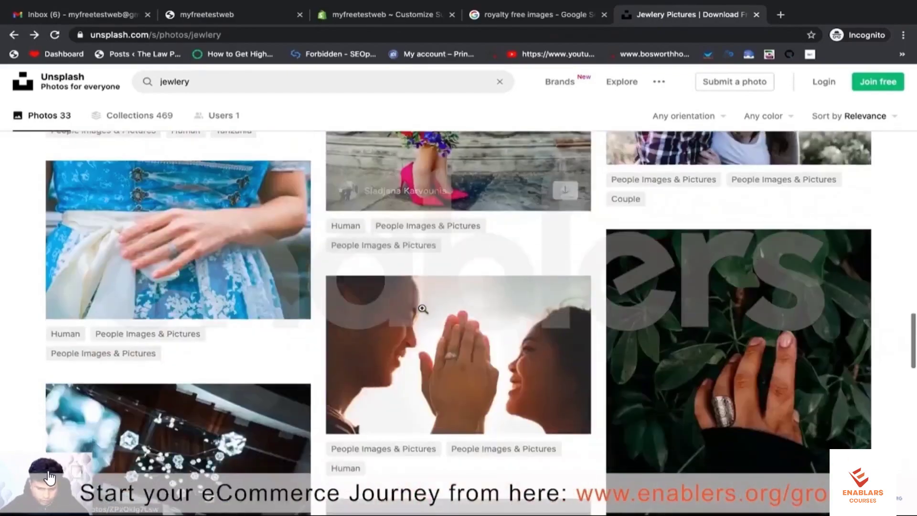
pyautogui.scroll(-10, 423, 312)
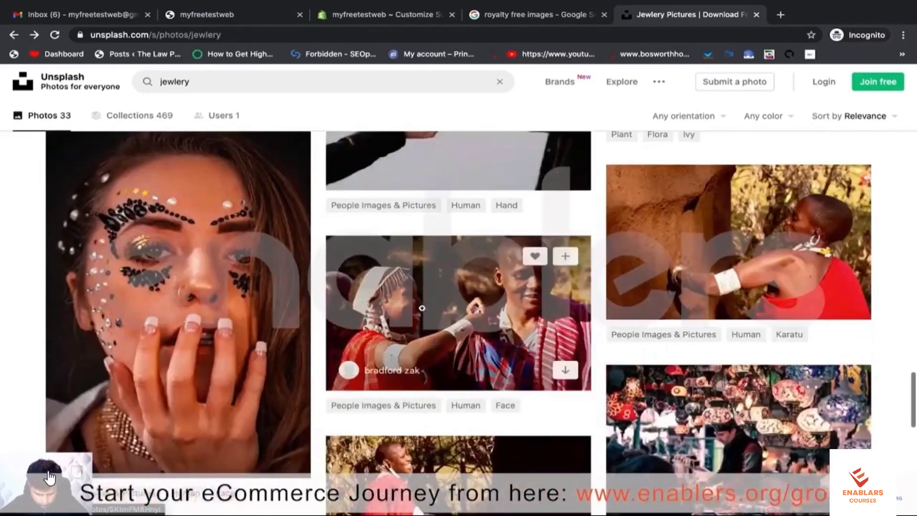
pyautogui.scroll(-6, 422, 308)
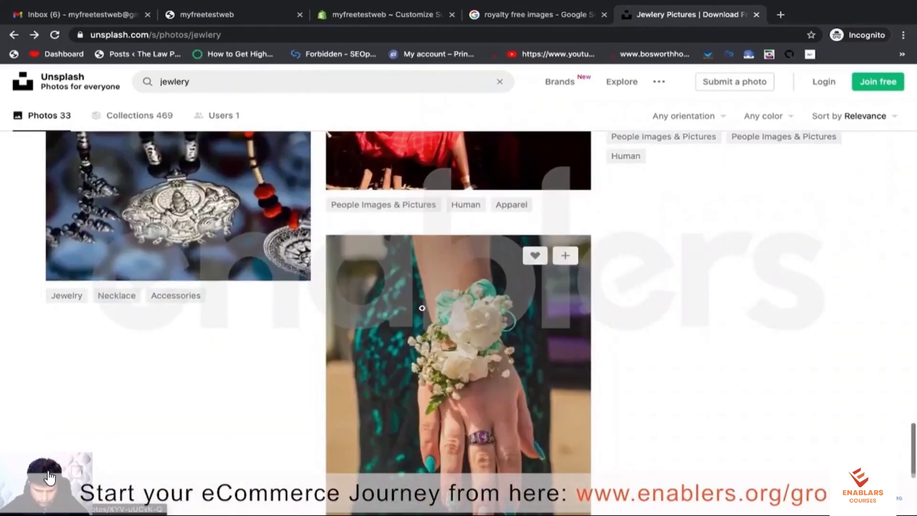
pyautogui.scroll(-10, 423, 311)
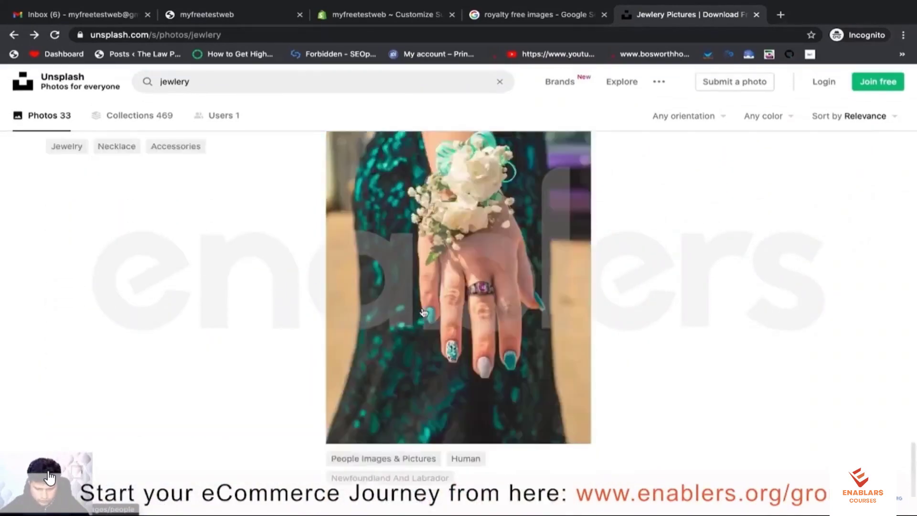
pyautogui.scroll(20, 423, 313)
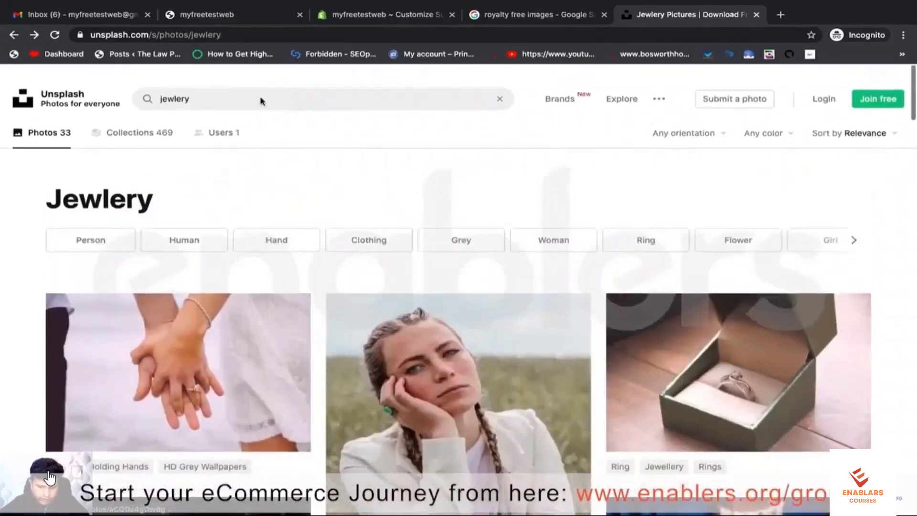
# Search Unsplash for "bracelets" and browse the photos for a second slide image.
pyautogui.click(207, 83)
pyautogui.write('b')
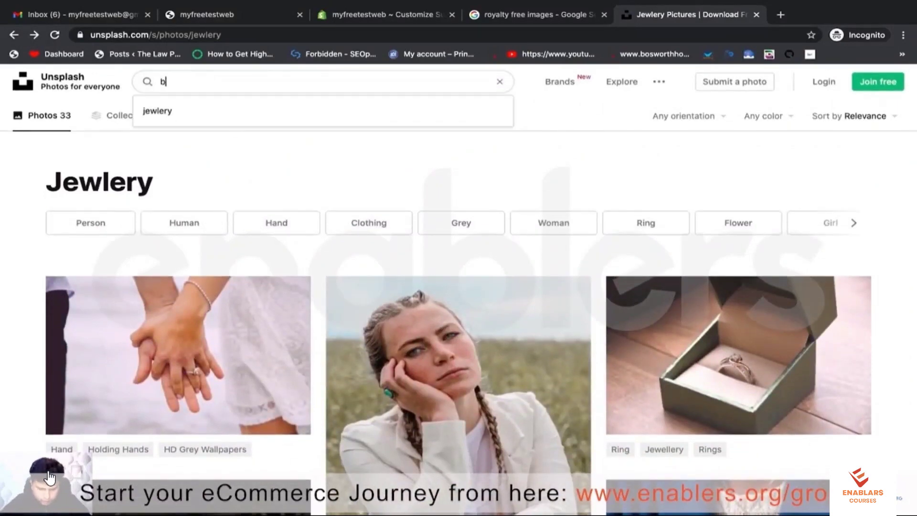
pyautogui.write('ac')
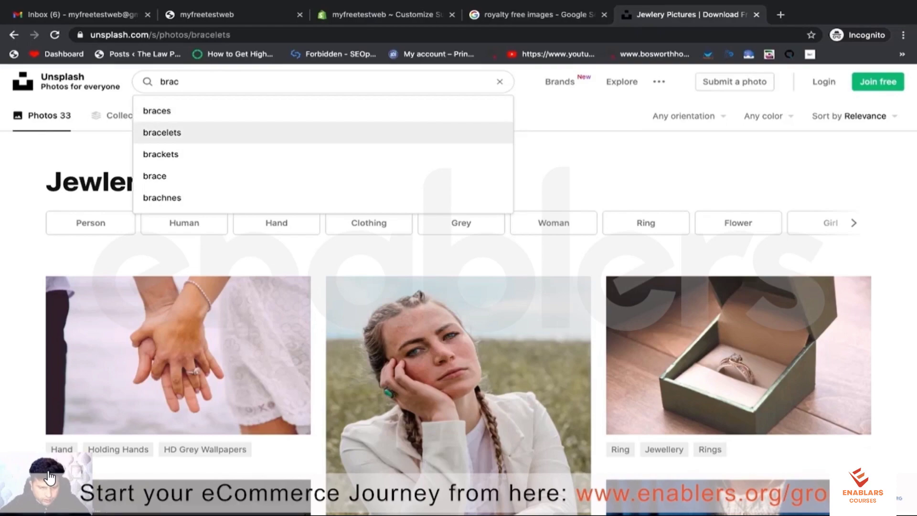
pyautogui.click(249, 132)
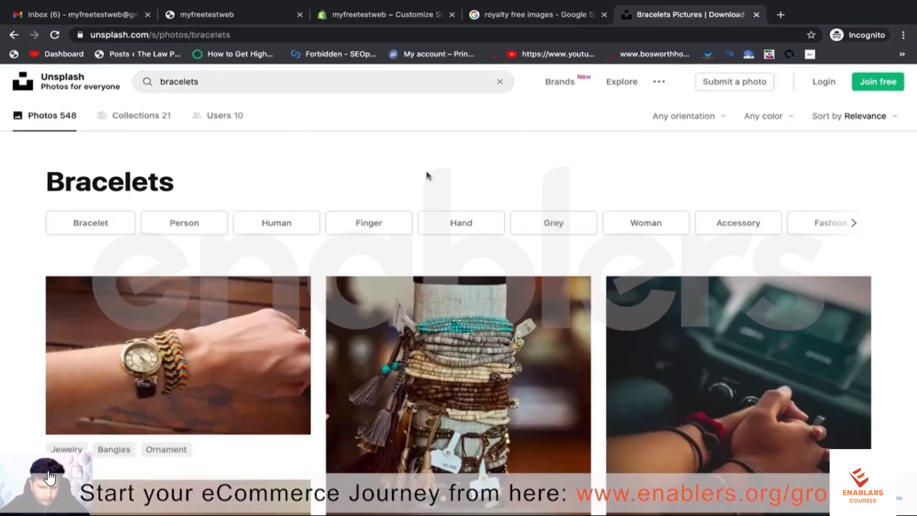
pyautogui.scroll(-2, 435, 176)
pyautogui.scroll(-1, 452, 231)
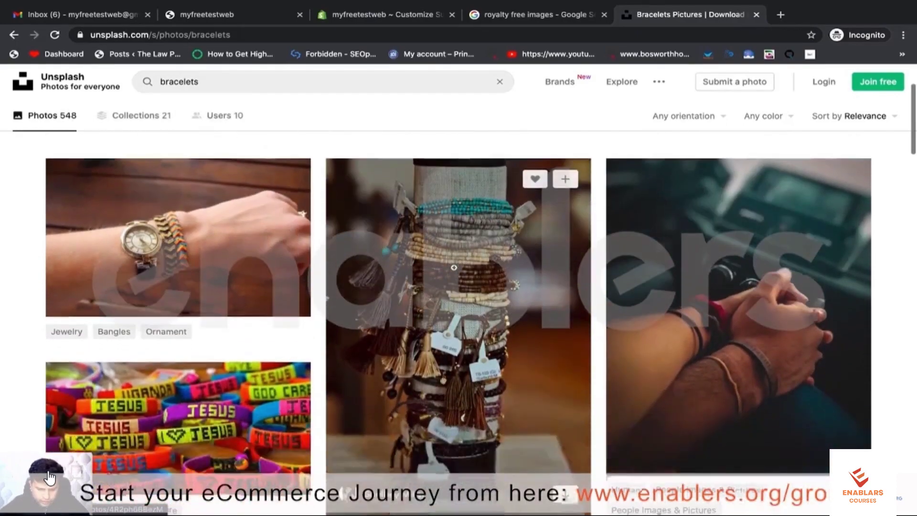
pyautogui.scroll(-1, 174, 330)
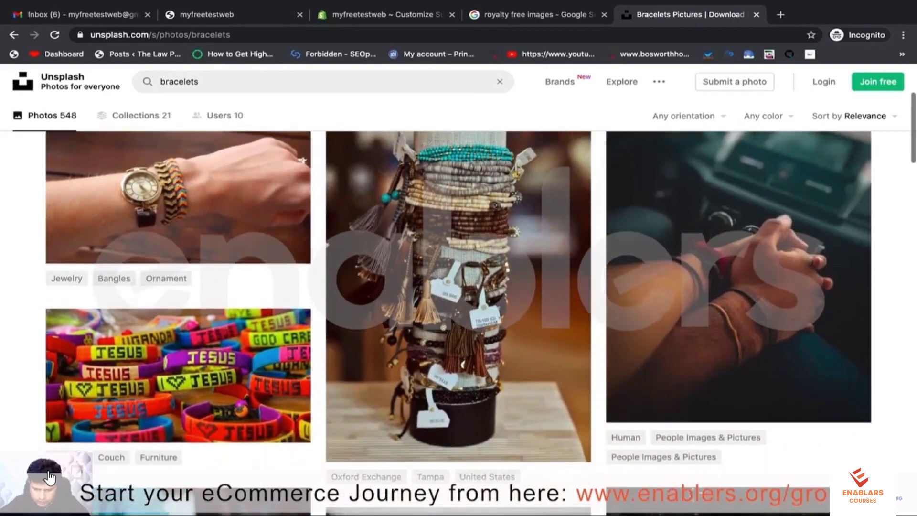
pyautogui.scroll(2, 178, 266)
pyautogui.scroll(-2, 177, 266)
pyautogui.scroll(-7, 177, 266)
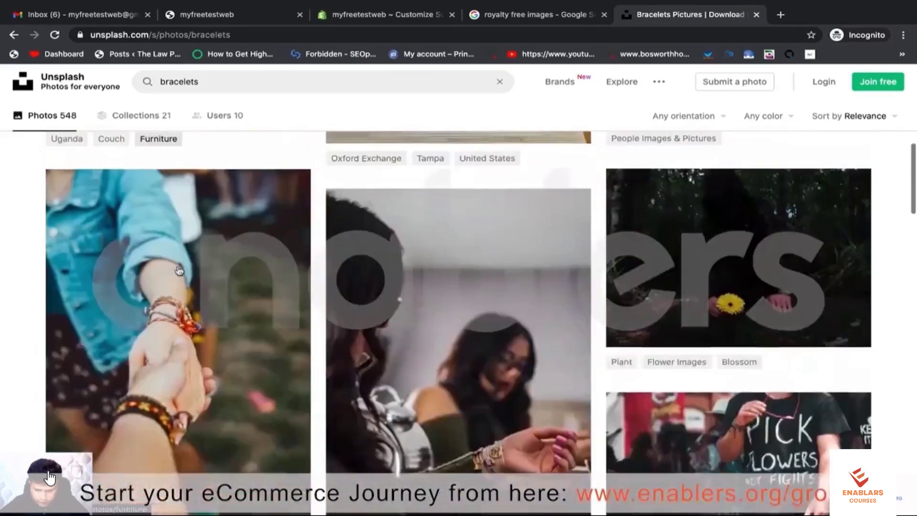
pyautogui.scroll(10, 177, 266)
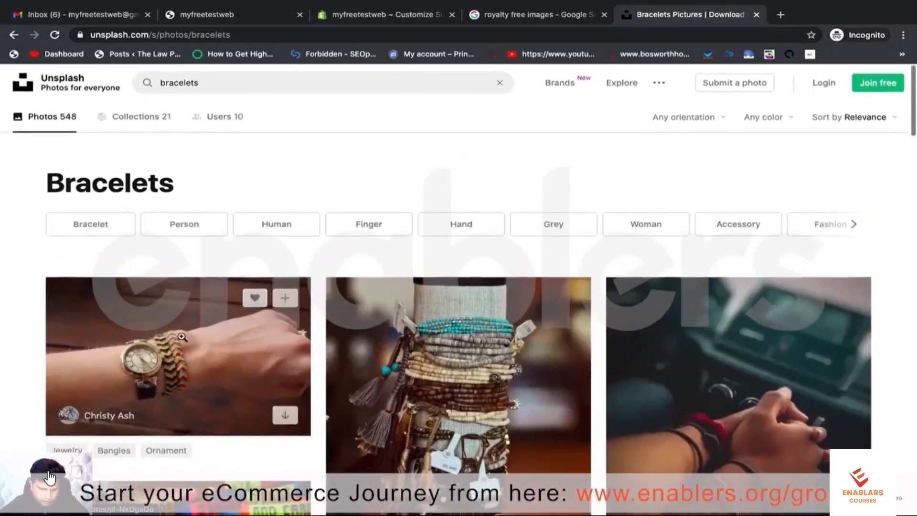
# Open the photo of a wrist with a watch and bracelets and download it in Medium size (1920x1280).
pyautogui.click(182, 337)
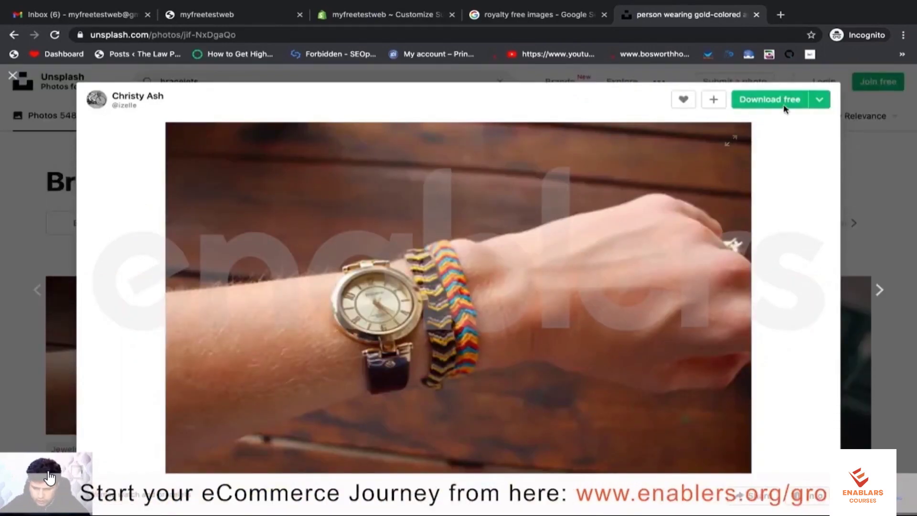
pyautogui.click(820, 99)
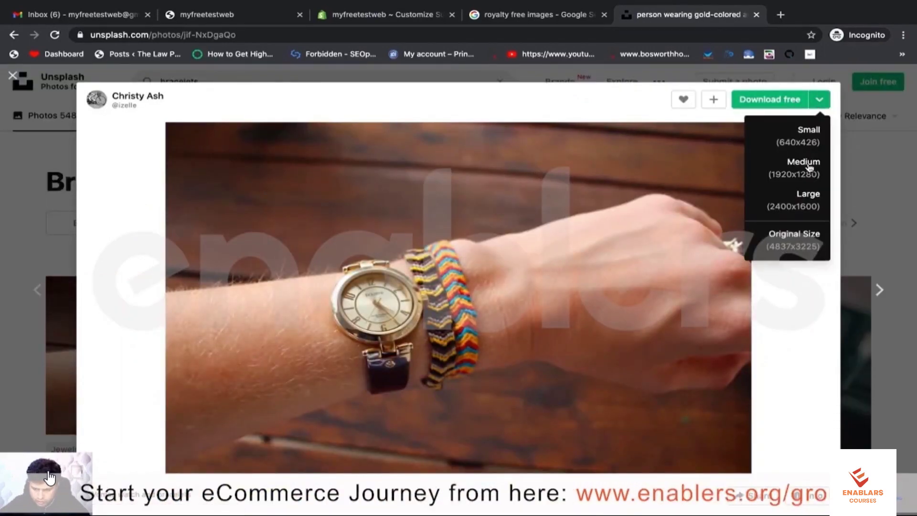
pyautogui.click(786, 177)
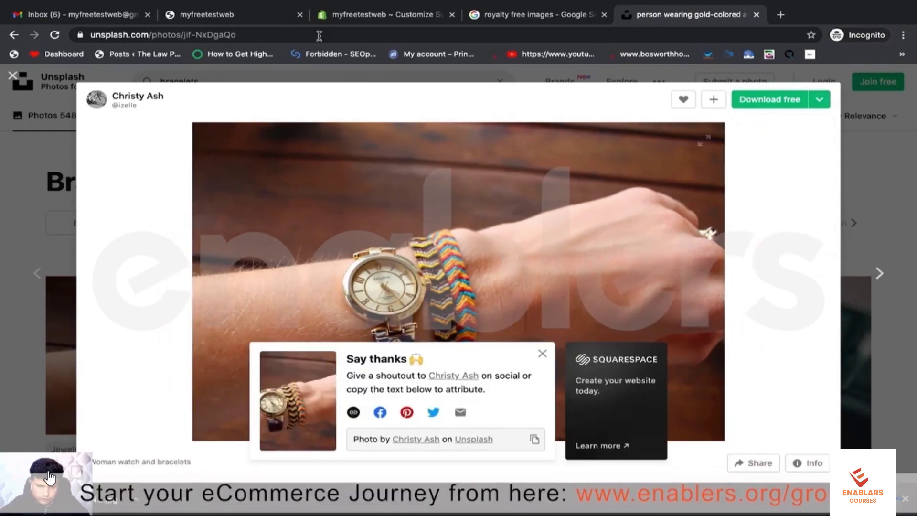
# Return to the theme editor, open the image library for the second slide, and switch to the downloaded bracelet photo in Preview.
pyautogui.click(382, 19)
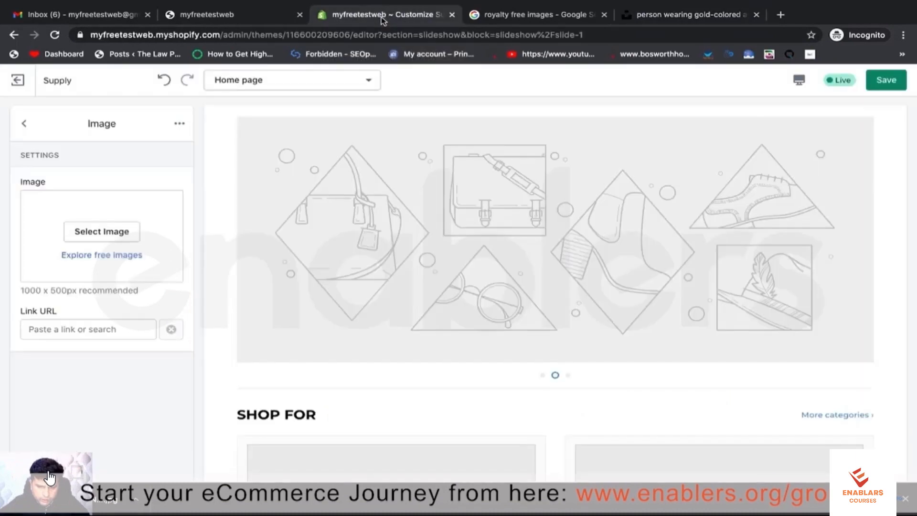
pyautogui.click(102, 232)
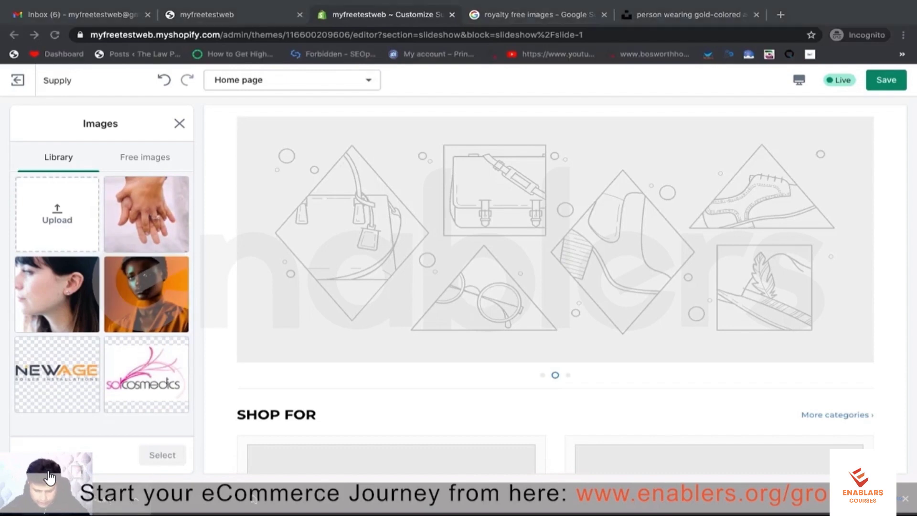
pyautogui.hotkey('ctrl', 'Left')
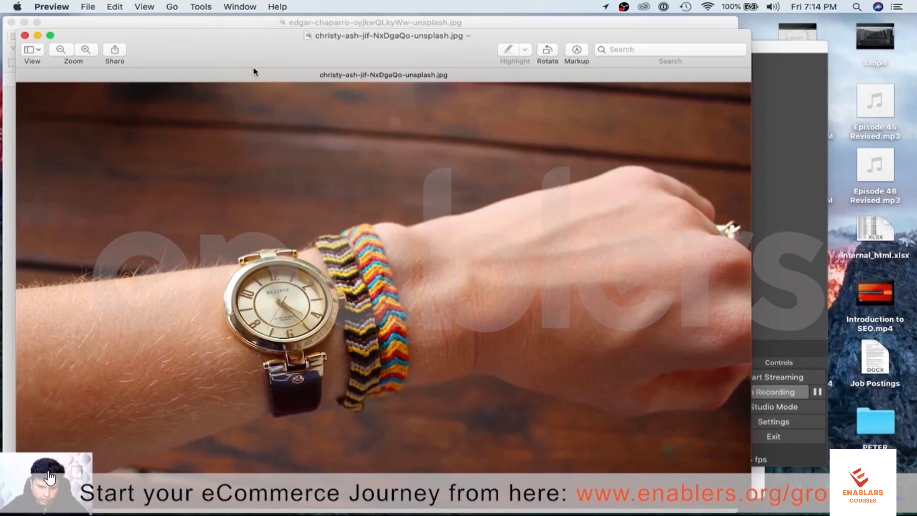
# Resize the bracelet photo proportionally to a width of 1000 pixels.
pyautogui.click(196, 8)
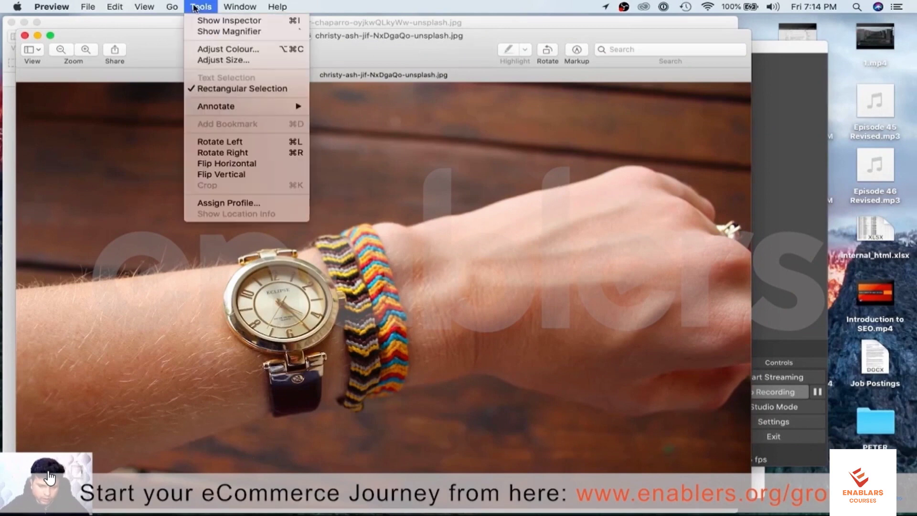
pyautogui.click(223, 60)
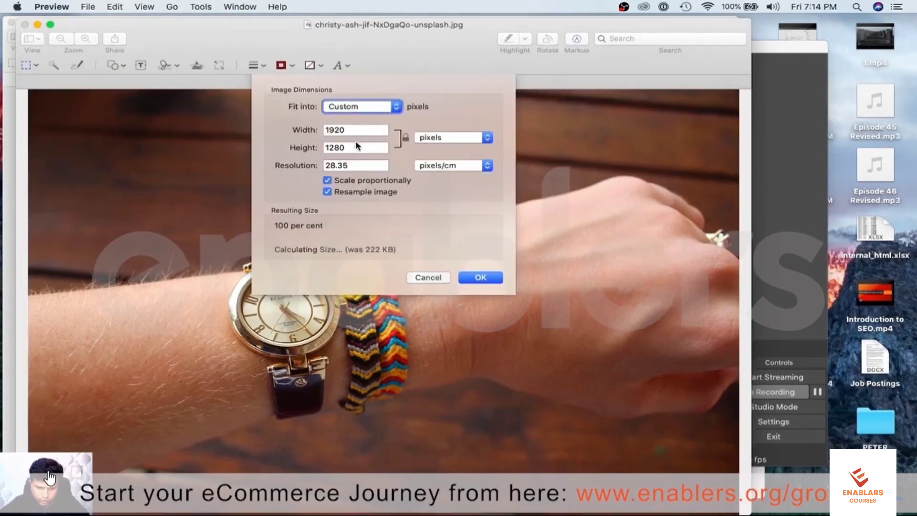
pyautogui.doubleClick(355, 130)
pyautogui.write('1000')
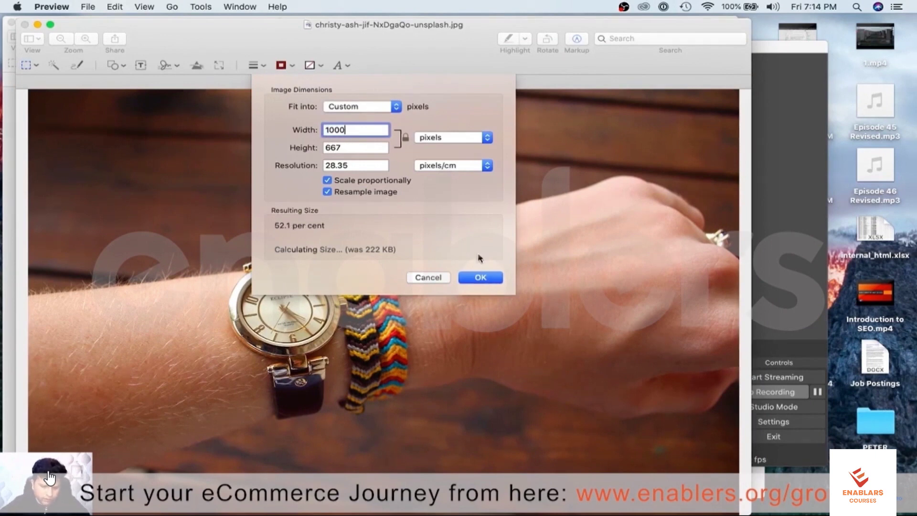
pyautogui.click(480, 278)
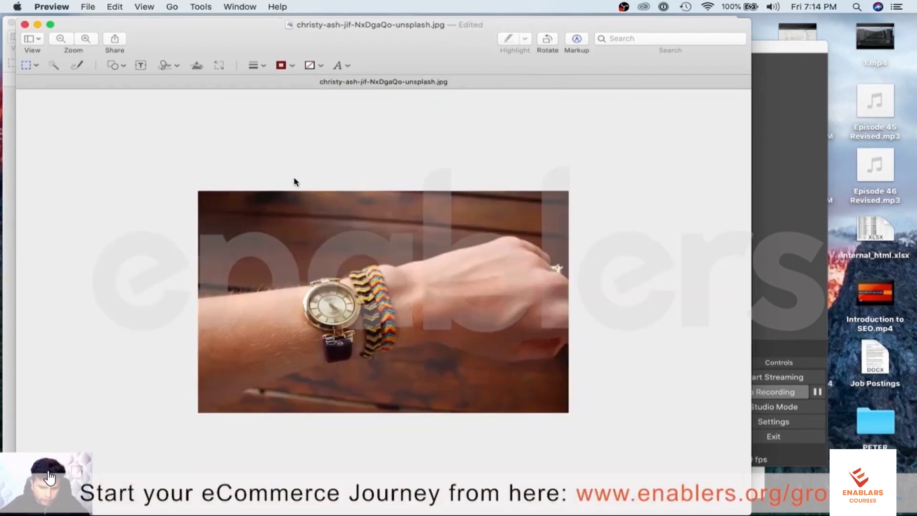
# Crop the bracelet photo to a full-width horizontal band around the wrist, watch and bracelets.
pyautogui.moveTo(191, 197); pyautogui.dragTo(570, 362)
pyautogui.moveTo(480, 309); pyautogui.dragTo(484, 338)
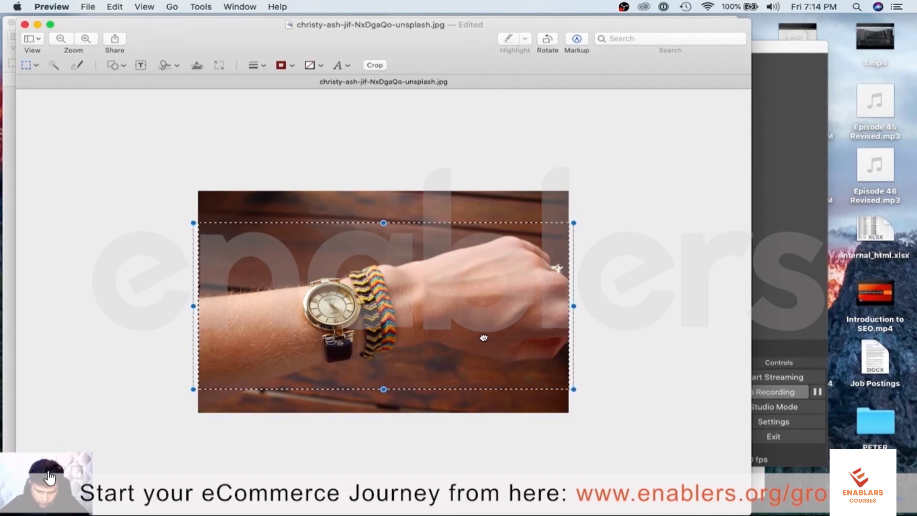
pyautogui.click(201, 6)
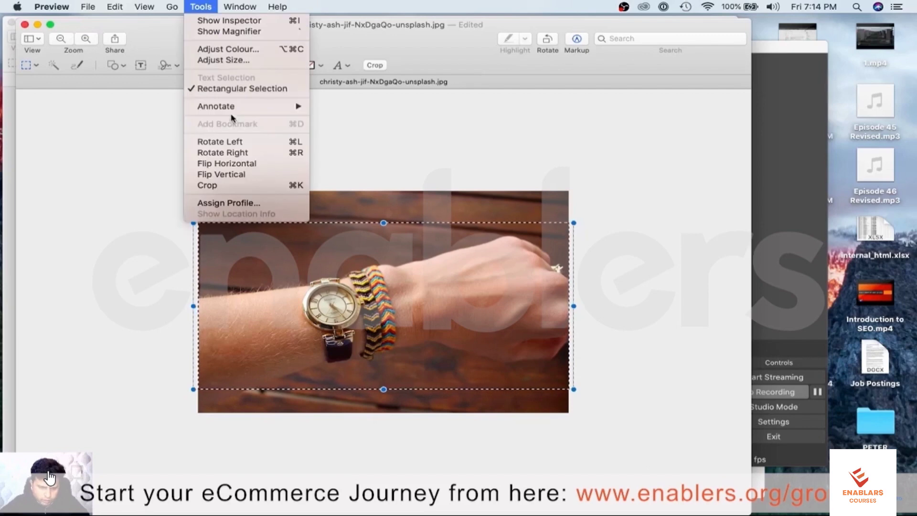
pyautogui.click(216, 186)
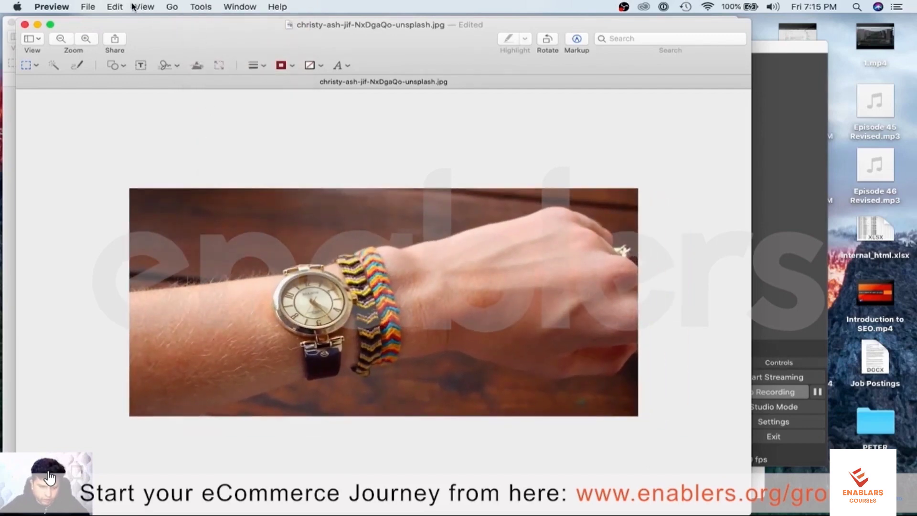
# Save the cropped bracelet photo and switch back to the theme editor in Chrome.
pyautogui.click(88, 7)
pyautogui.click(101, 82)
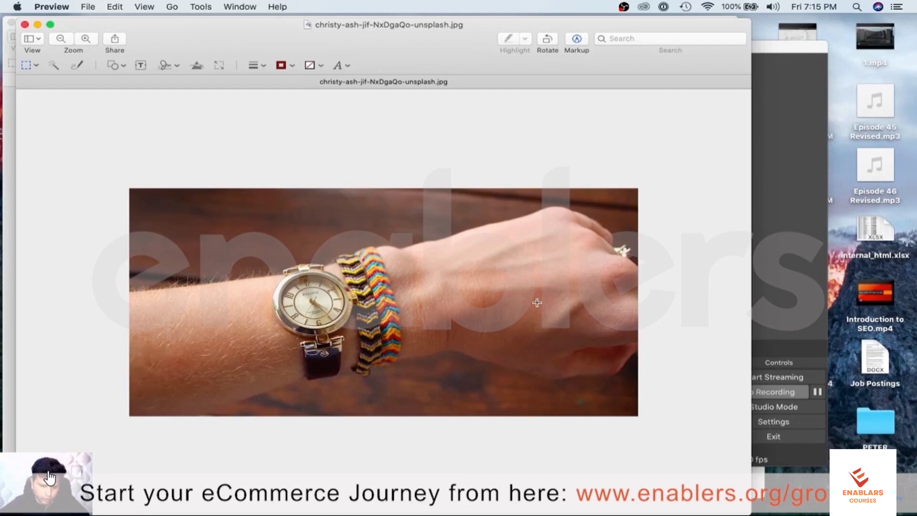
pyautogui.press('super+Tab')
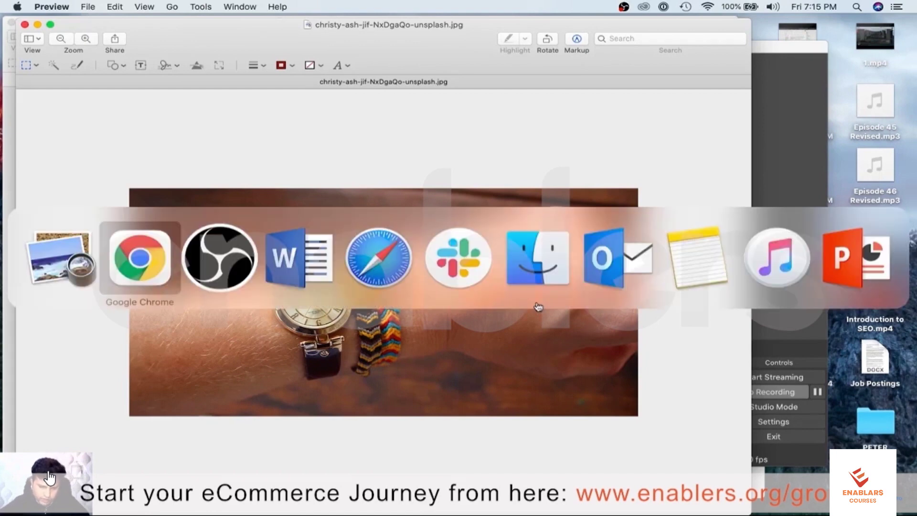
pyautogui.press('Escape')
pyautogui.click(88, 7)
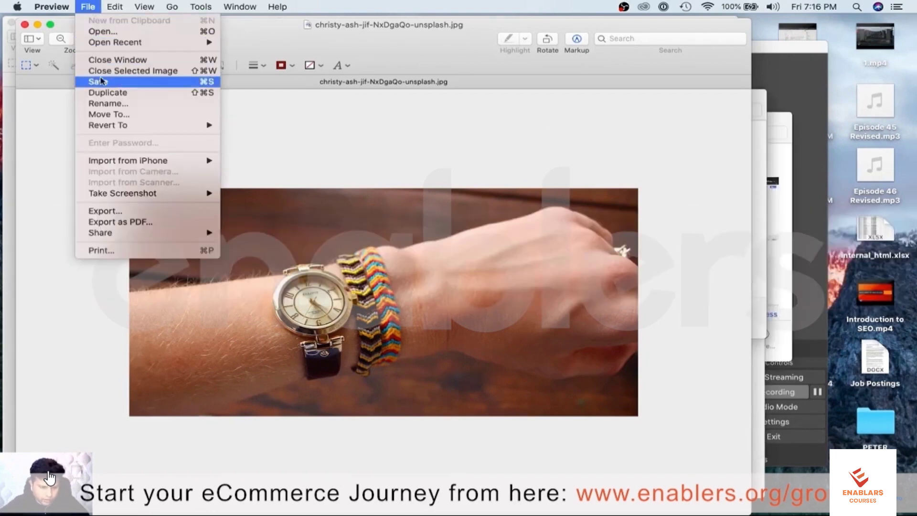
pyautogui.click(108, 84)
pyautogui.press('super+Tab')
pyautogui.press('super+Tab')
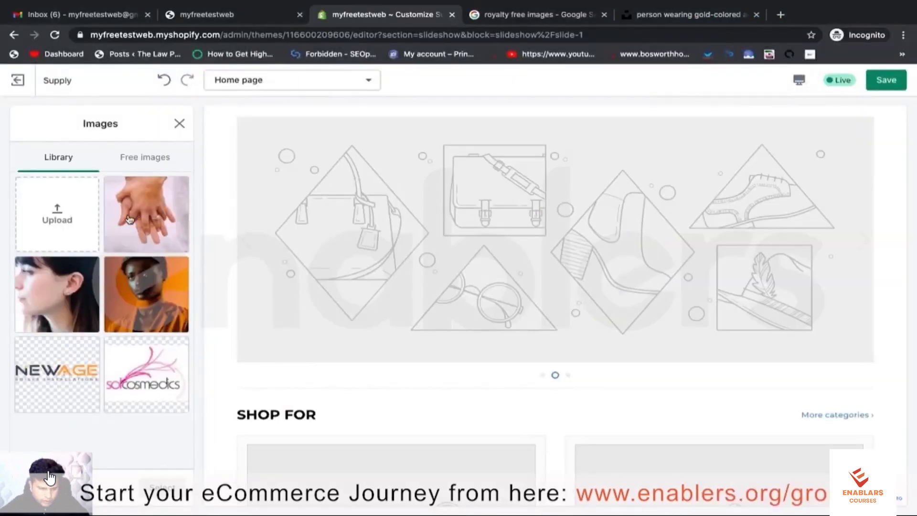
# Upload the cropped bracelet photo from Downloads, set it as the second slide's image, and check the slide's link options without choosing one.
pyautogui.click(59, 208)
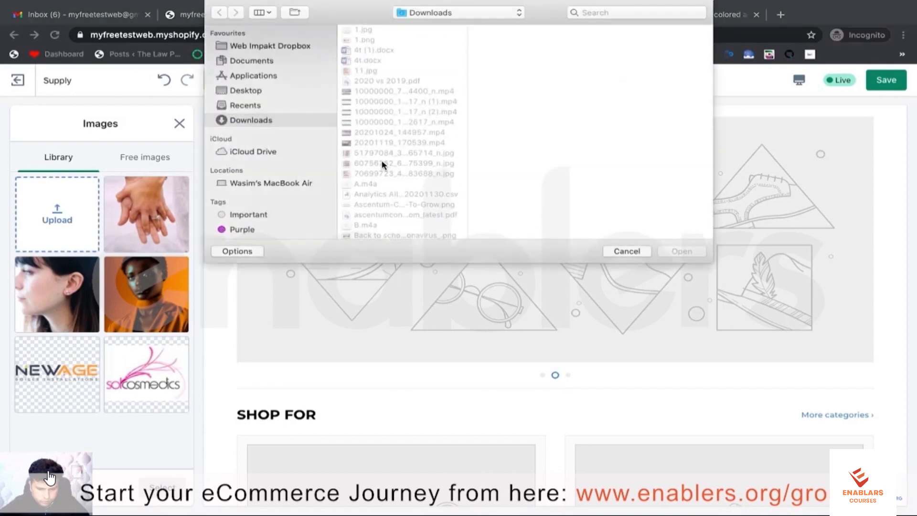
pyautogui.click(387, 164)
pyautogui.scroll(-5, 392, 179)
pyautogui.click(407, 216)
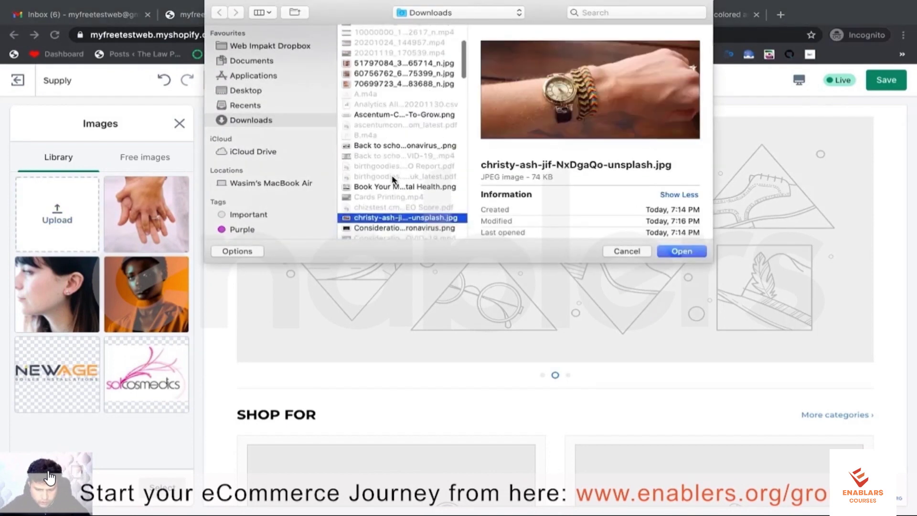
pyautogui.scroll(-2, 461, 193)
pyautogui.click(678, 252)
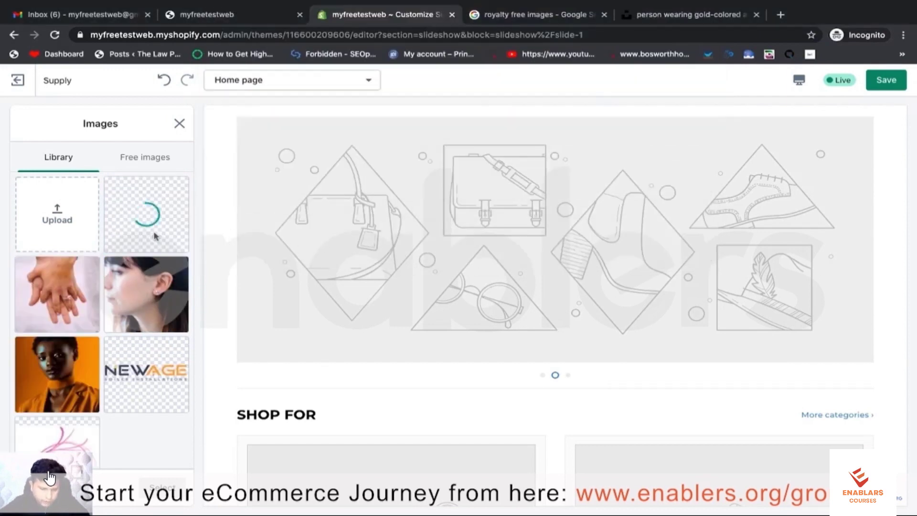
pyautogui.scroll(-2, 156, 228)
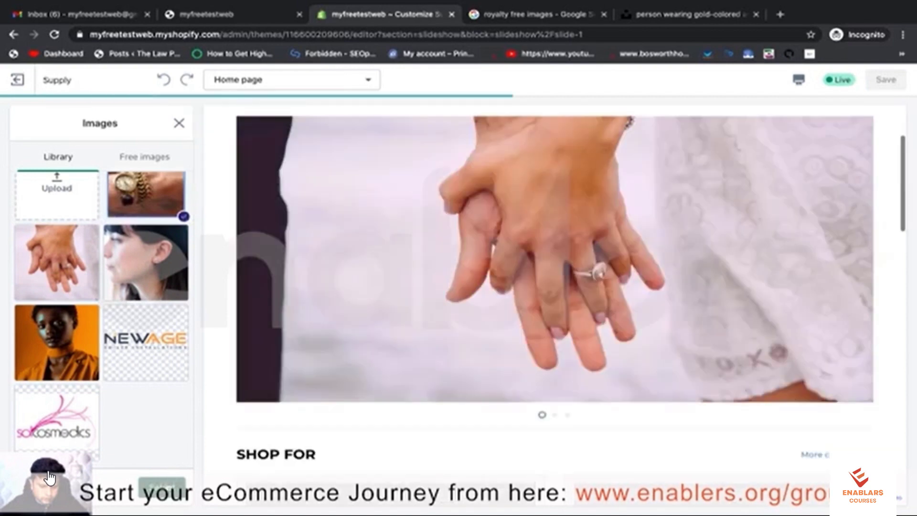
pyautogui.click(167, 486)
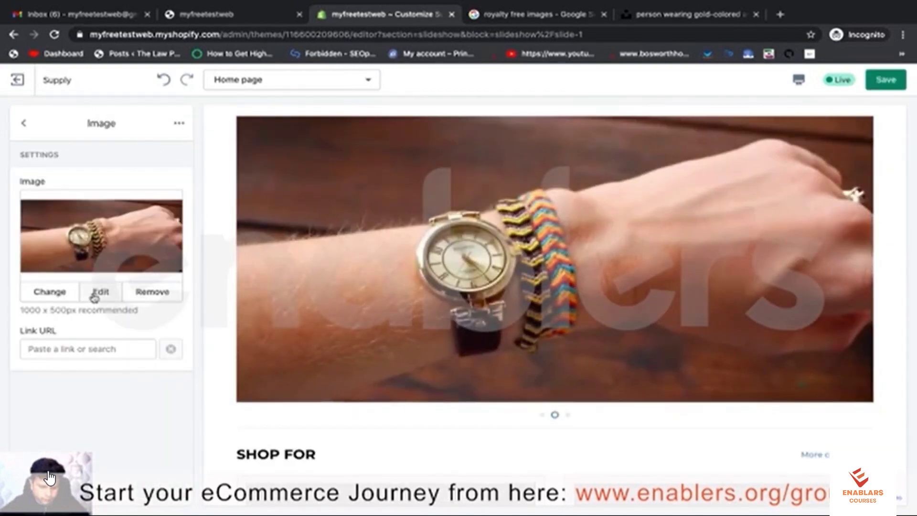
pyautogui.click(90, 349)
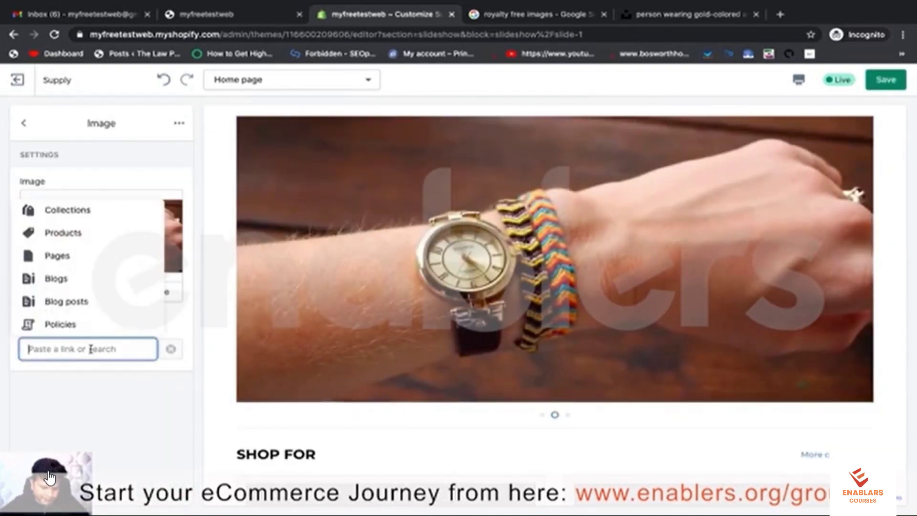
pyautogui.click(167, 322)
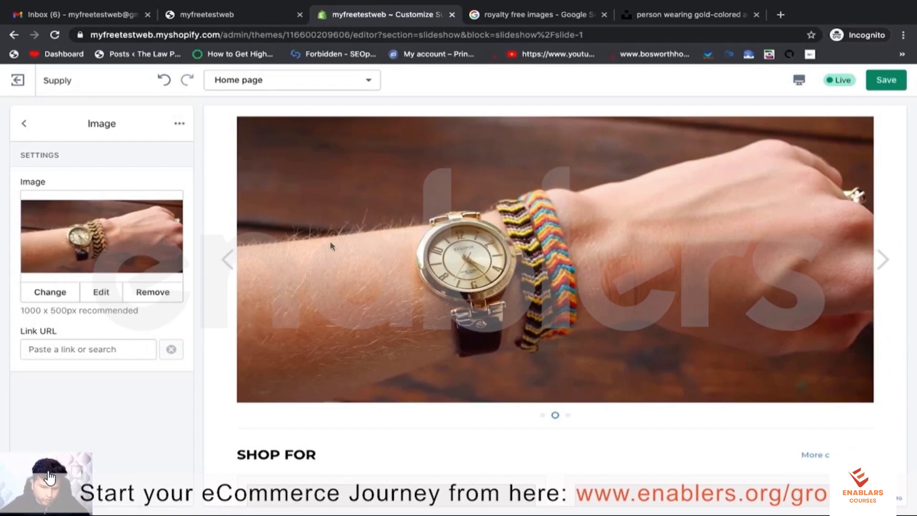
# Remove the empty third image slide from the slideshow.
pyautogui.click(23, 123)
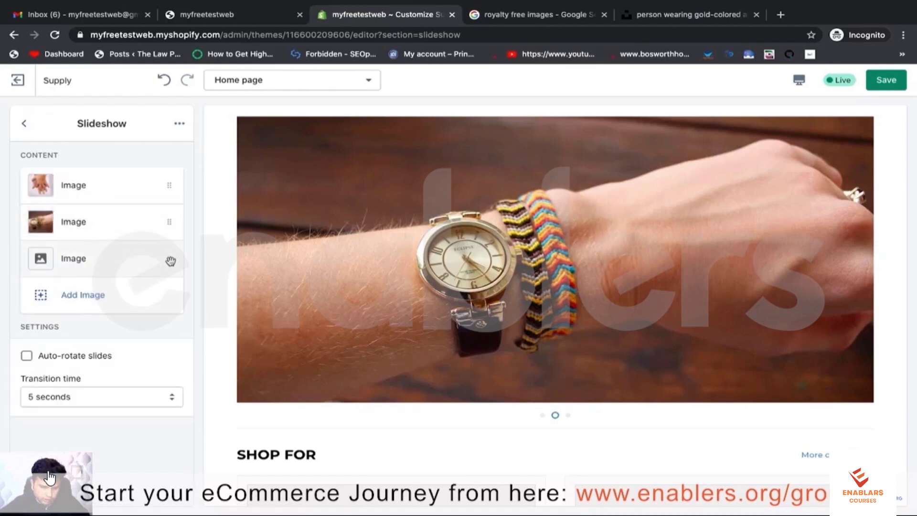
pyautogui.click(171, 260)
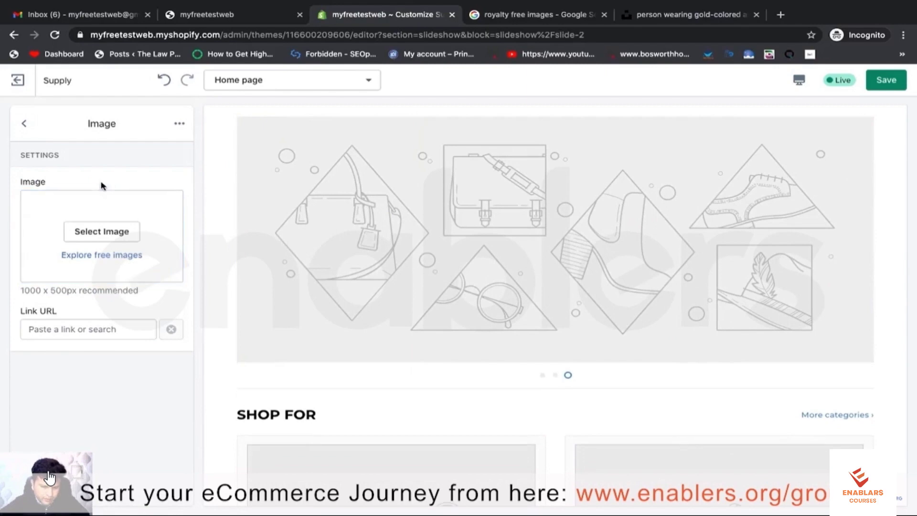
pyautogui.click(180, 123)
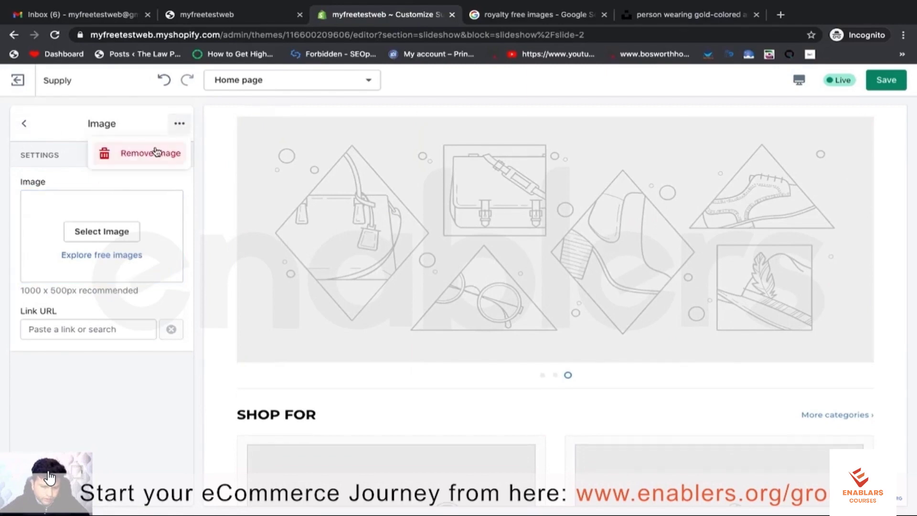
pyautogui.click(155, 151)
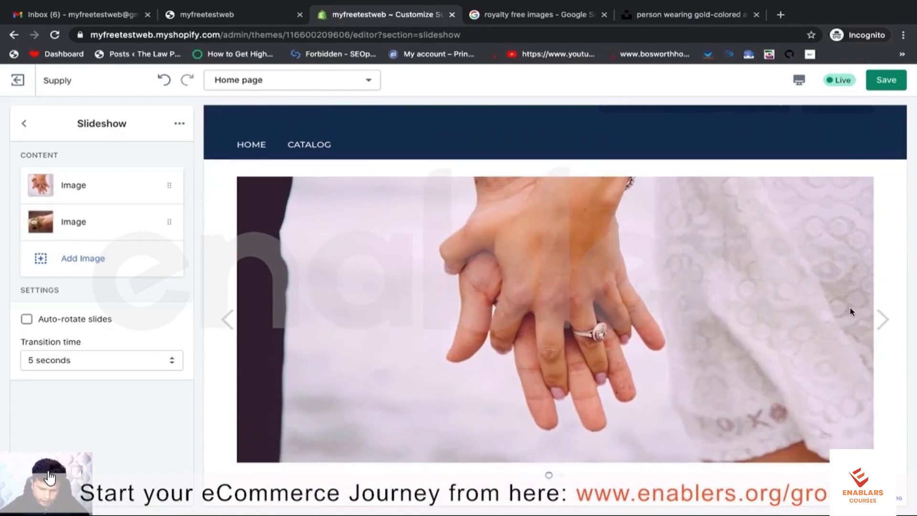
# Page forward through the slides in the home page preview to check the slideshow.
pyautogui.click(889, 320)
pyautogui.click(889, 322)
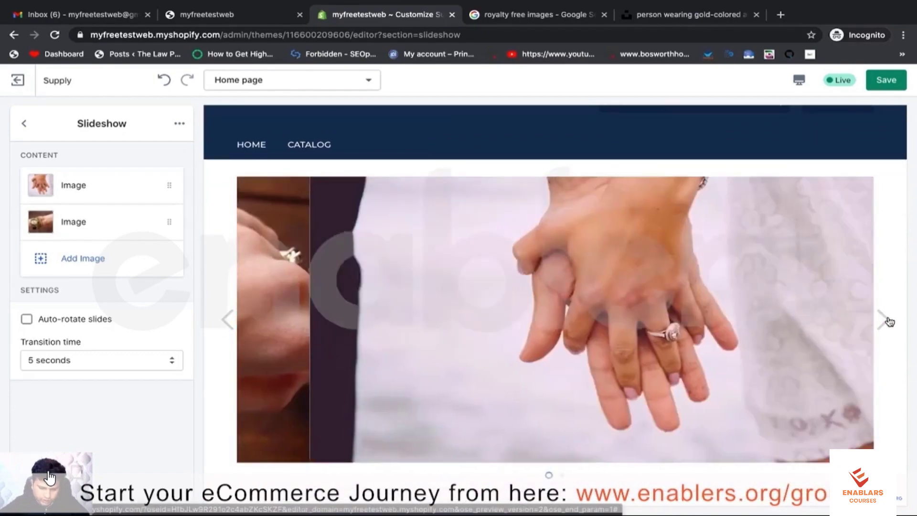
pyautogui.click(888, 321)
pyautogui.click(888, 321)
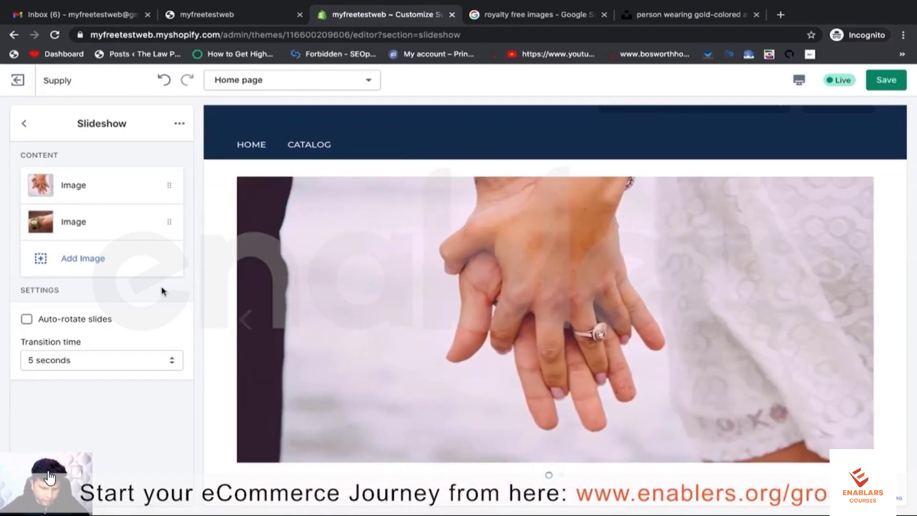
# Add another empty image slide to the slideshow and remove it again.
pyautogui.click(77, 262)
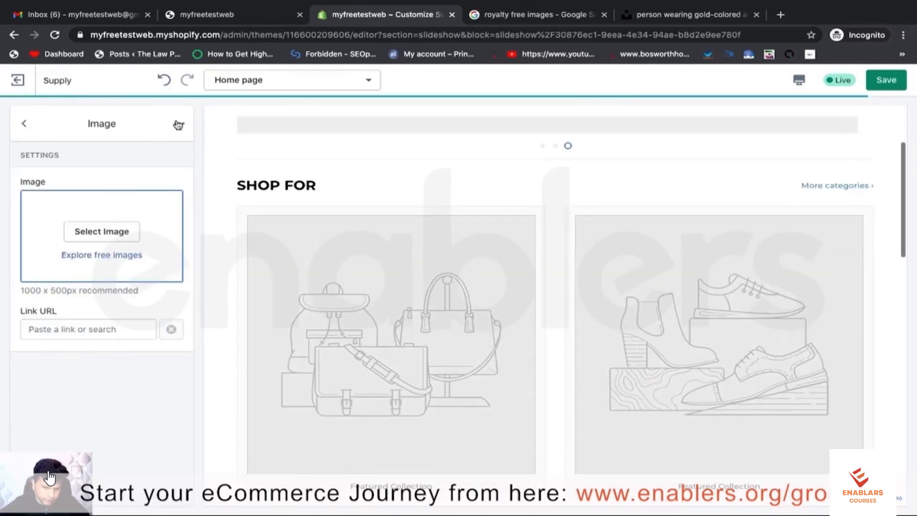
pyautogui.click(179, 124)
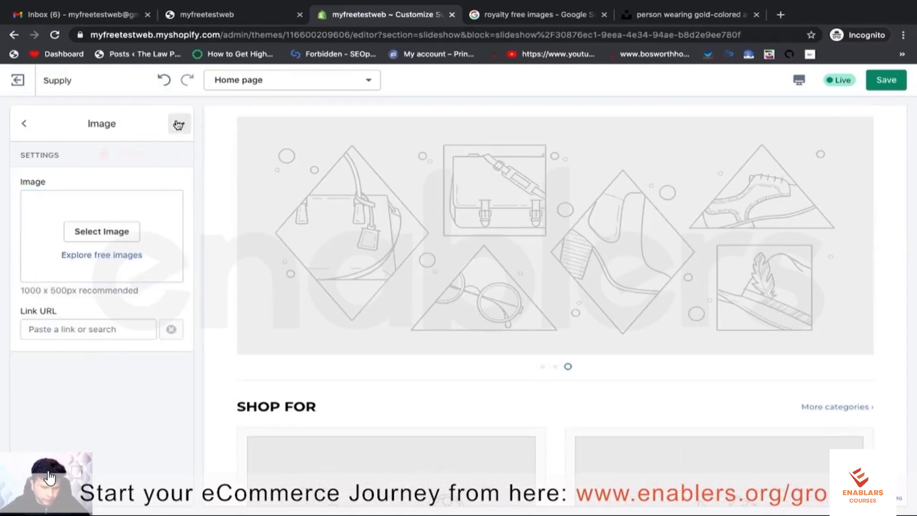
pyautogui.click(145, 153)
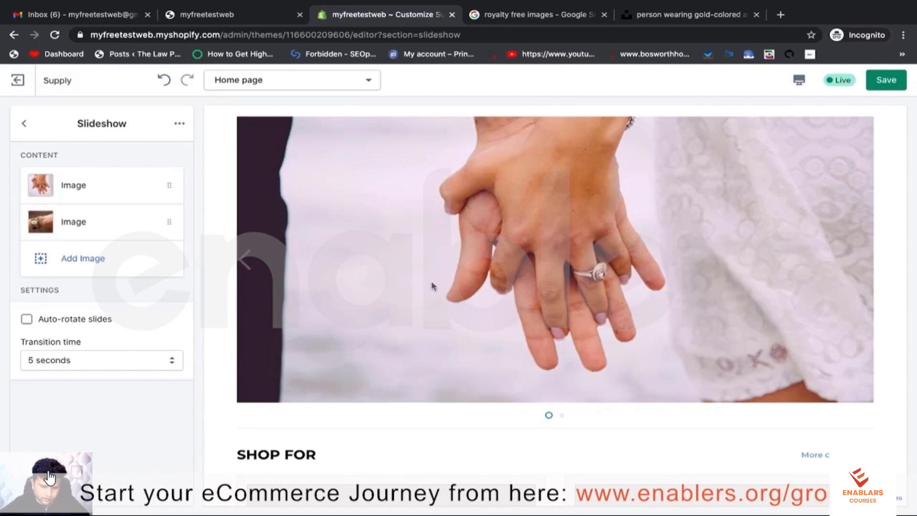
# Enable auto-rotation of the slides and keep the transition time at 5 seconds.
pyautogui.scroll(1, 638, 292)
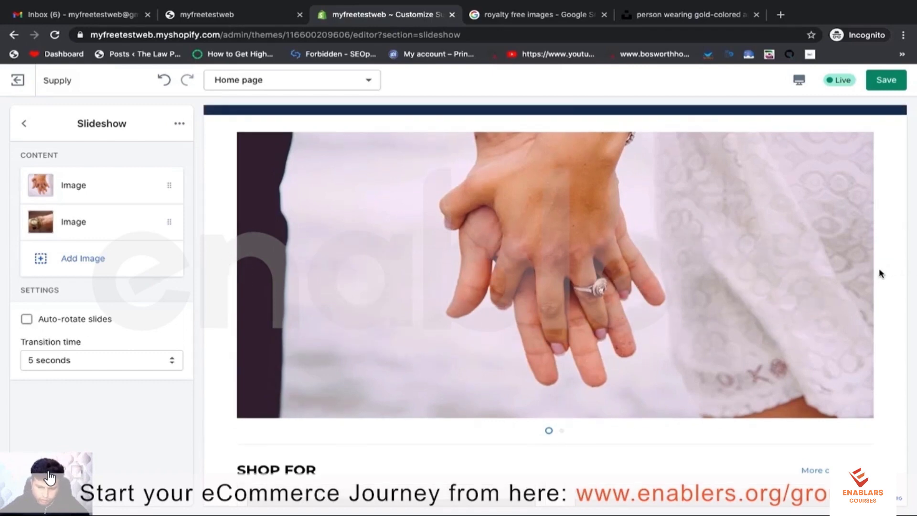
pyautogui.click(27, 320)
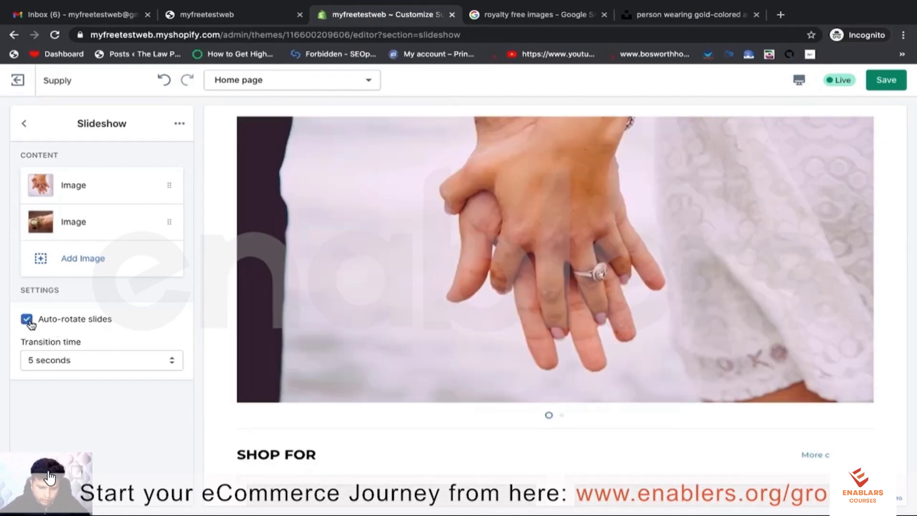
pyautogui.click(54, 365)
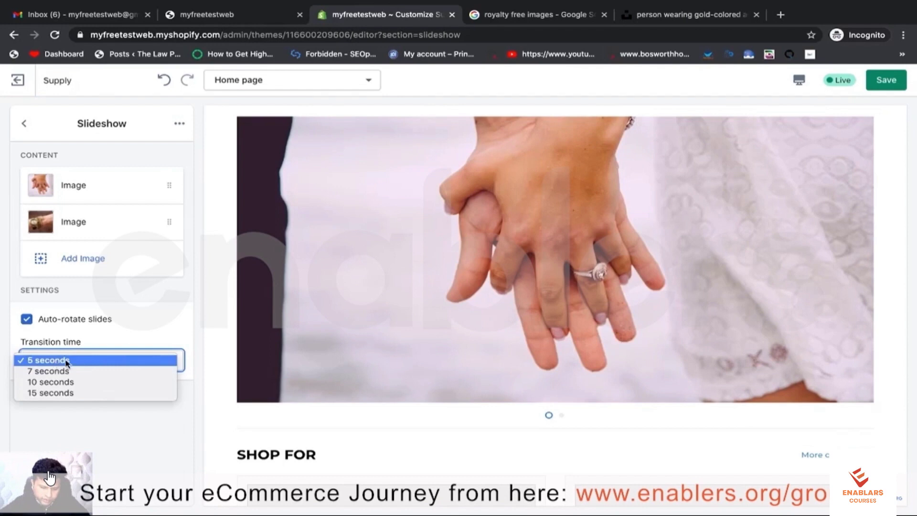
pyautogui.click(62, 361)
pyautogui.click(62, 362)
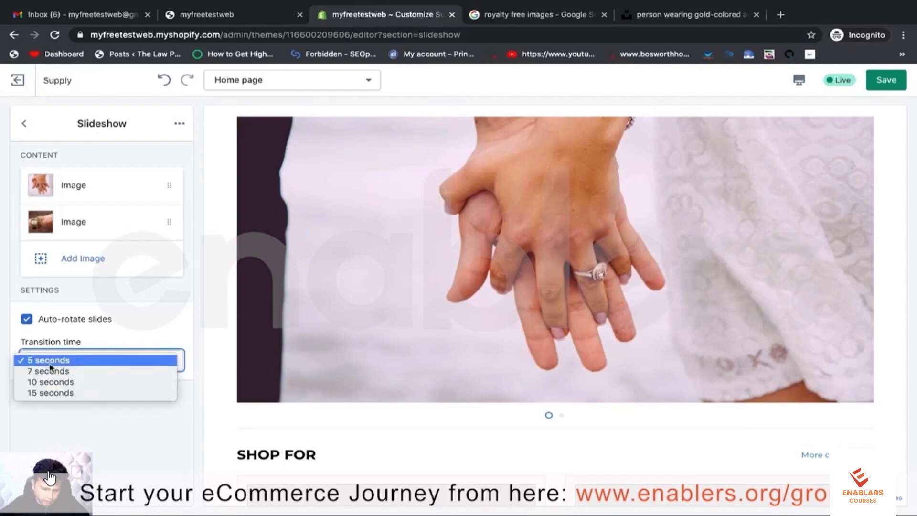
pyautogui.click(50, 362)
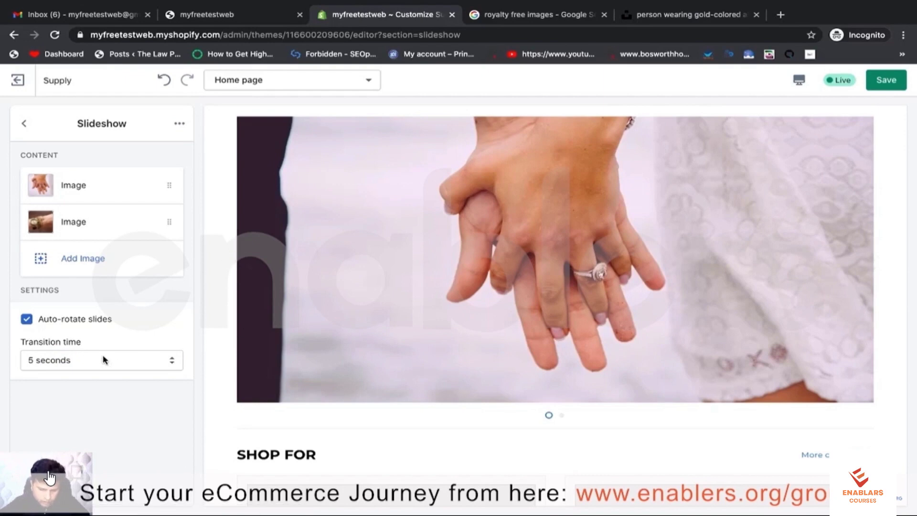
# Leave the slideshow settings, view the Shop For area of the home page, and open the Collection list section.
pyautogui.click(24, 125)
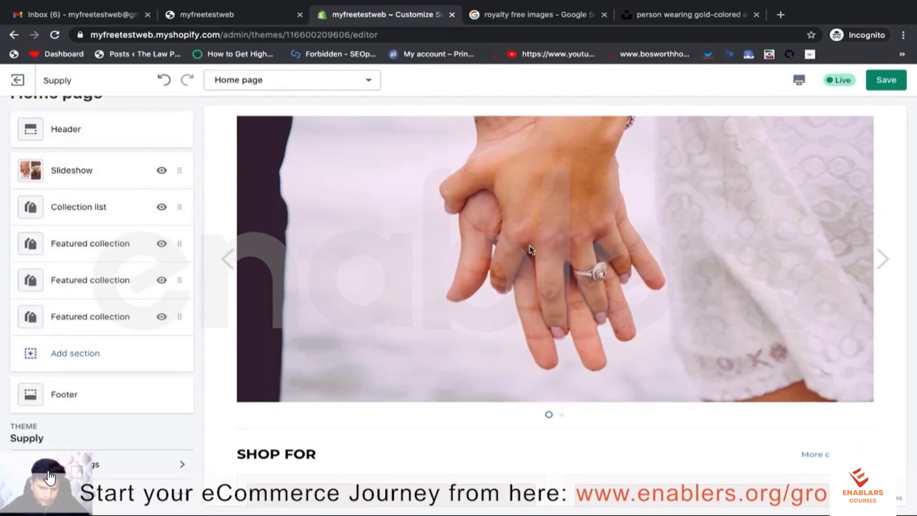
pyautogui.scroll(-4, 531, 250)
pyautogui.scroll(-3, 531, 250)
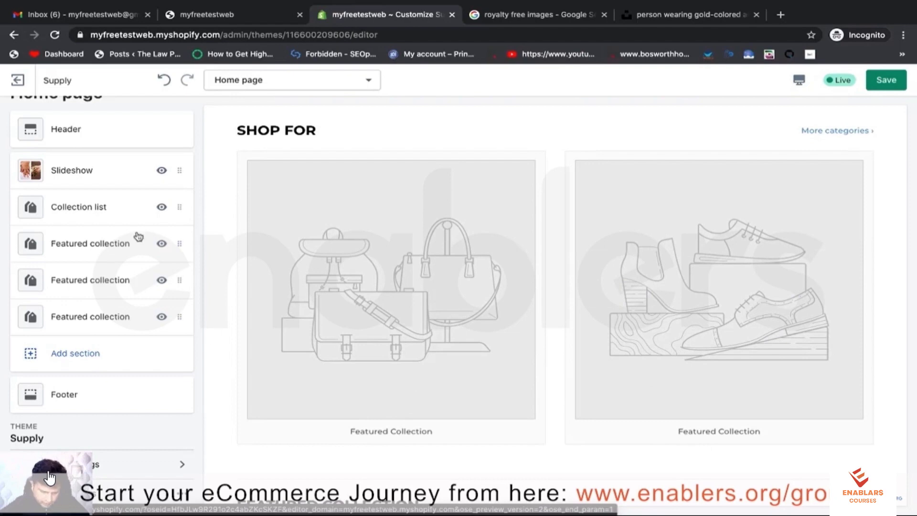
pyautogui.click(86, 214)
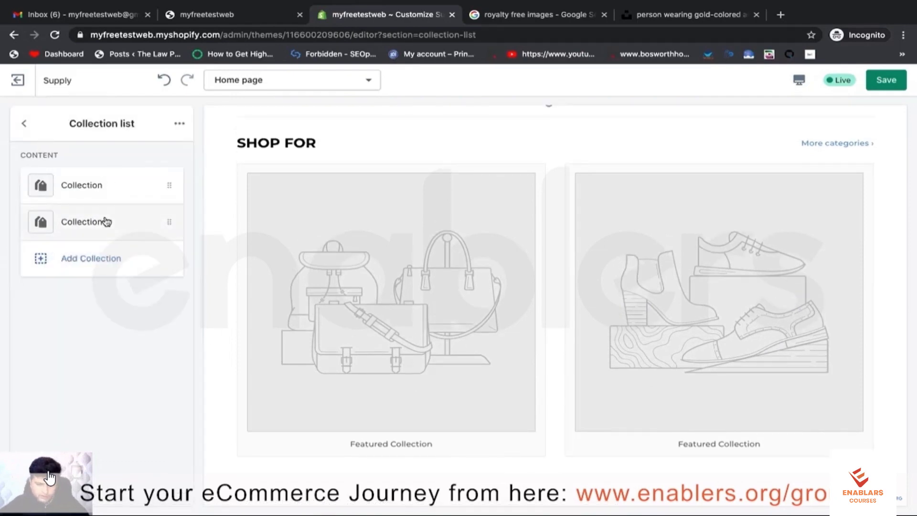
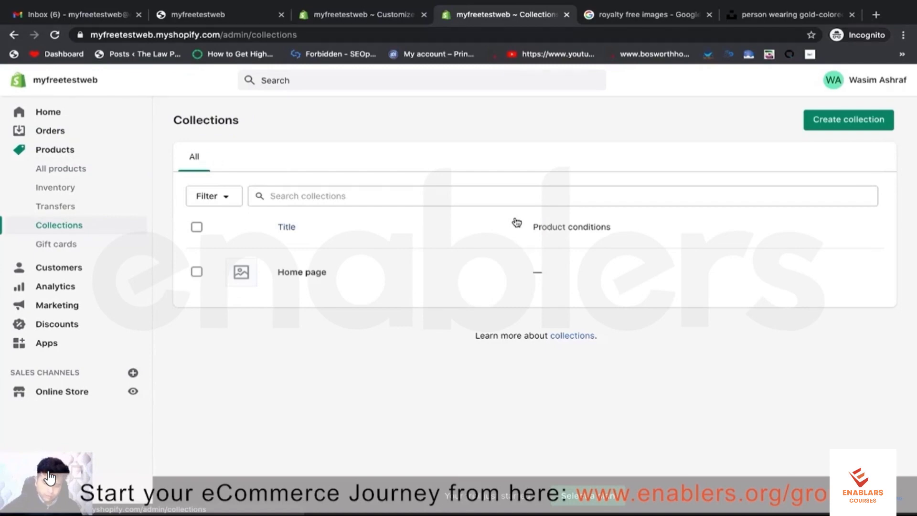
# Return from the Collections admin page to the theme editor, dismiss the collection picker, and go back to the Collection list section.
pyautogui.click(358, 16)
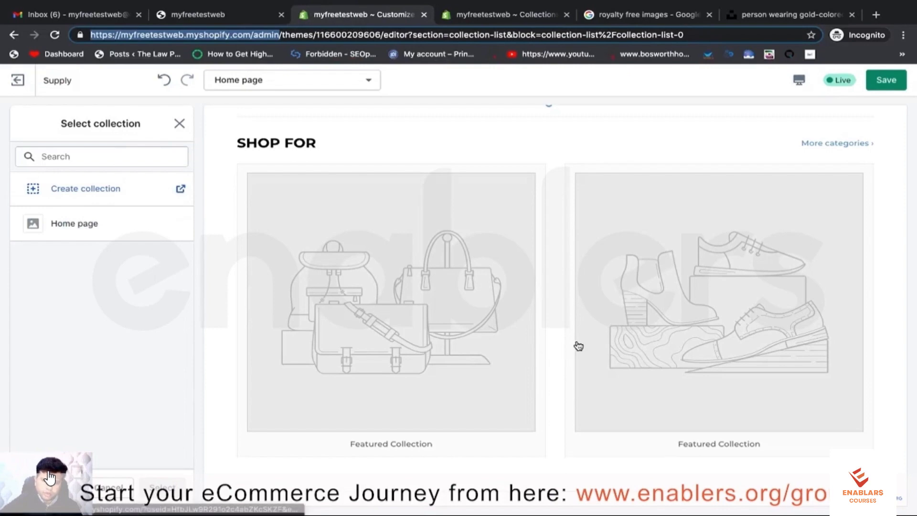
pyautogui.click(180, 123)
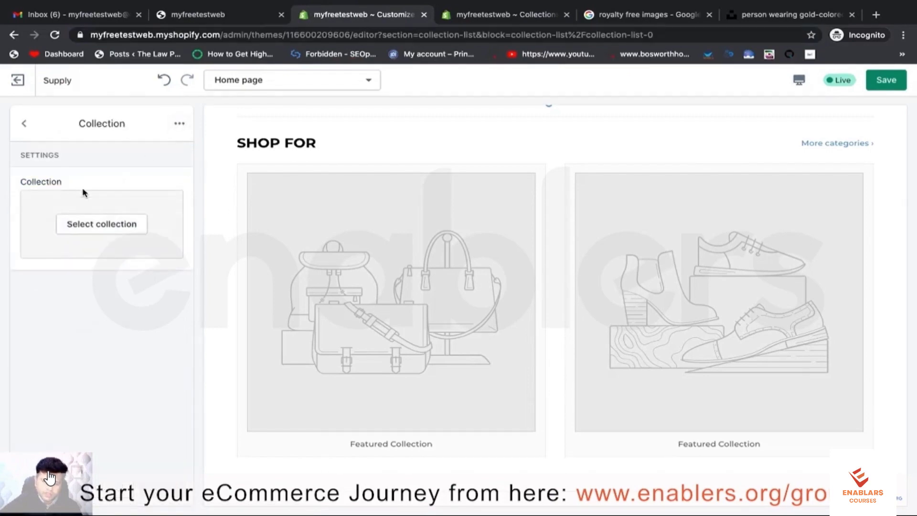
pyautogui.click(25, 124)
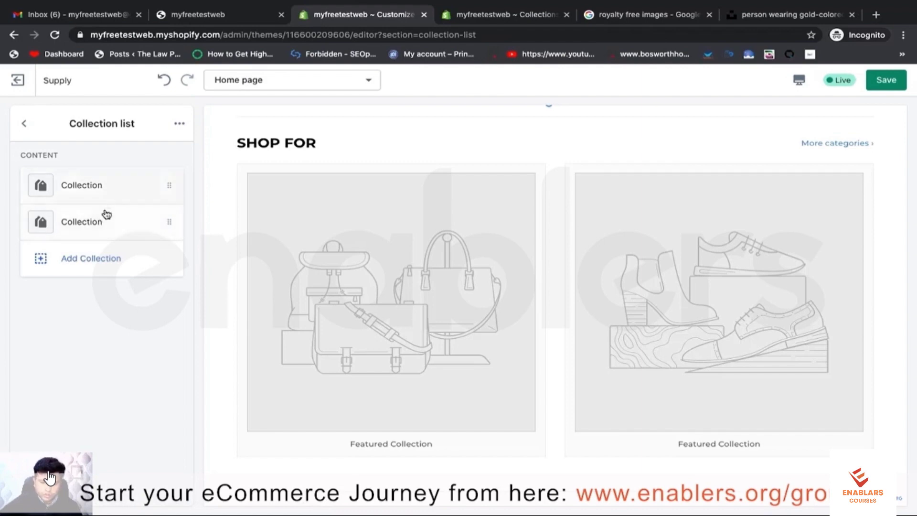
# Add a third collection block to the Collection list section without assigning a collection, and return to the home page section list.
pyautogui.click(98, 261)
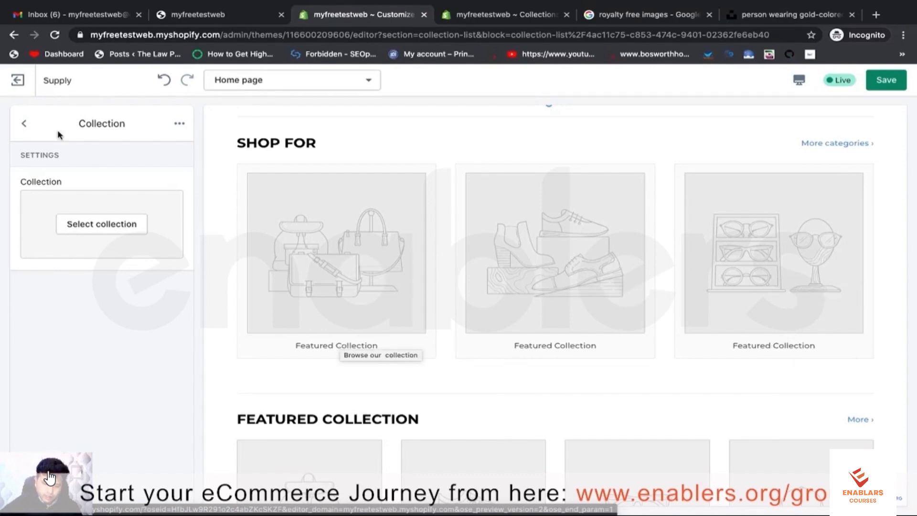
pyautogui.click(101, 229)
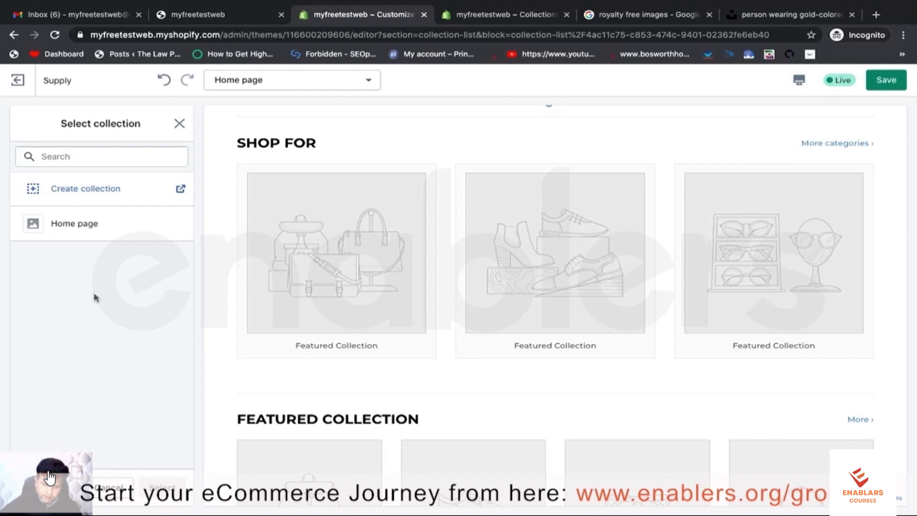
pyautogui.click(31, 128)
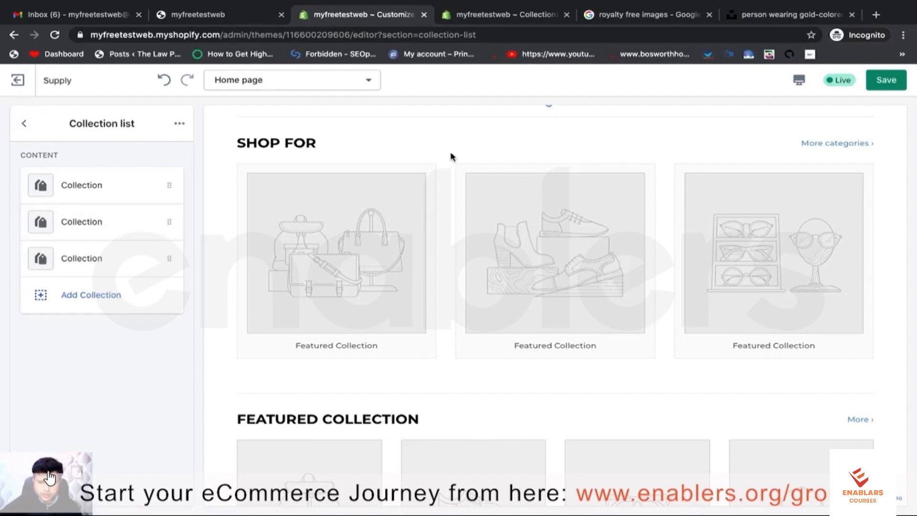
pyautogui.click(23, 123)
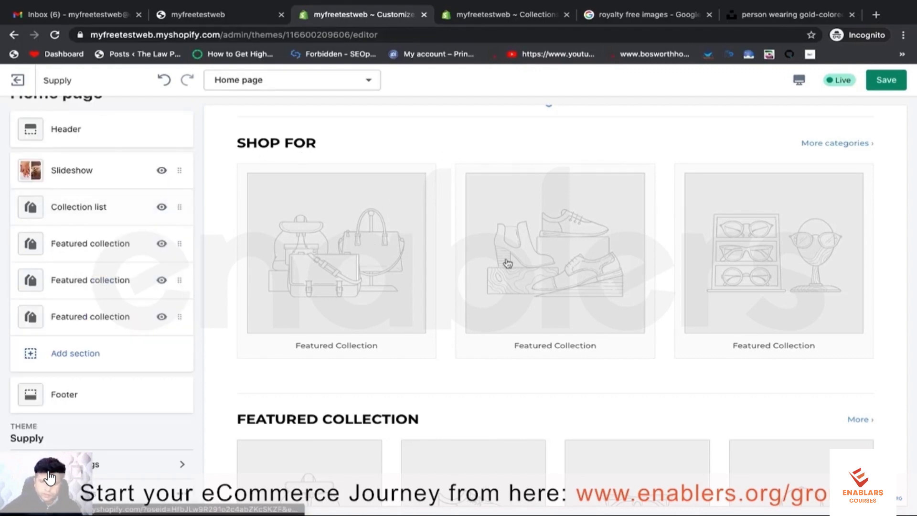
# Examine the Featured Collection rows in the home page preview, highlighting the headings of the first two.
pyautogui.scroll(-3, 507, 263)
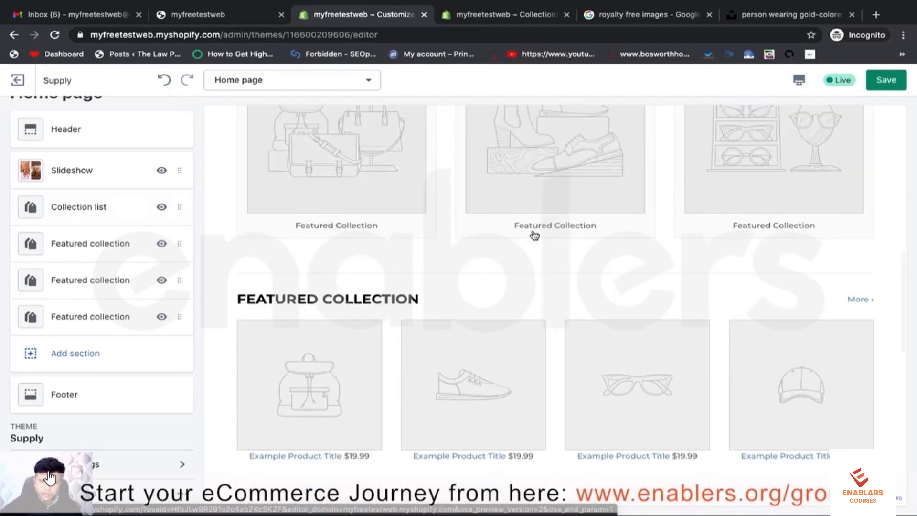
pyautogui.scroll(-4, 533, 236)
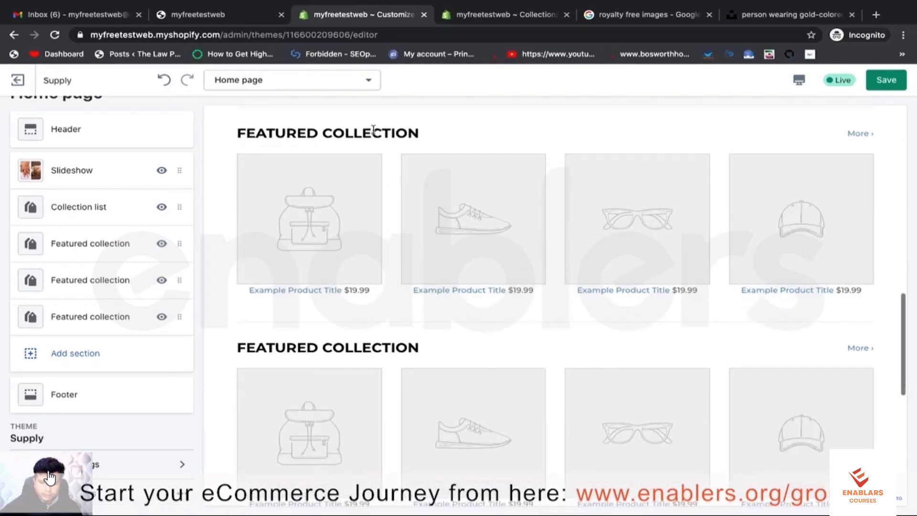
pyautogui.tripleClick(373, 130)
pyautogui.scroll(2, 443, 151)
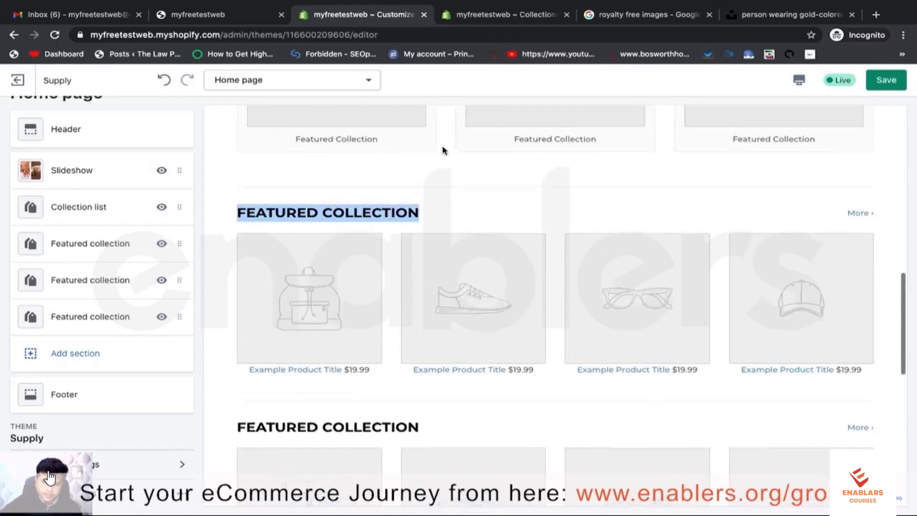
pyautogui.click(282, 221)
pyautogui.moveTo(241, 220); pyautogui.dragTo(426, 229)
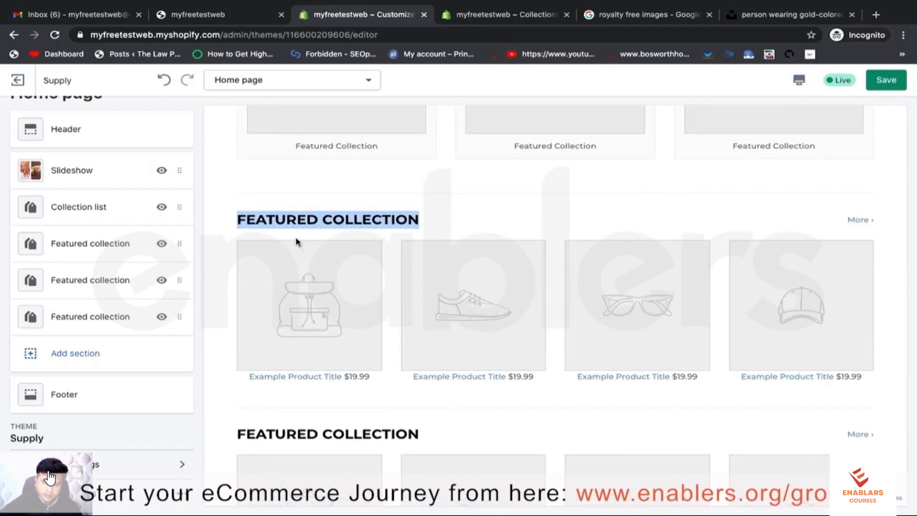
pyautogui.click(262, 222)
pyautogui.tripleClick(443, 216)
pyautogui.tripleClick(311, 220)
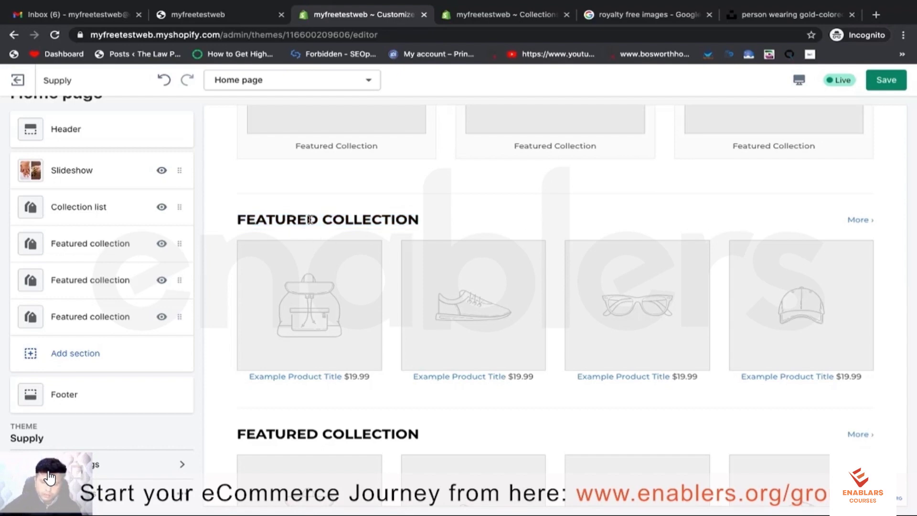
pyautogui.scroll(-3, 395, 308)
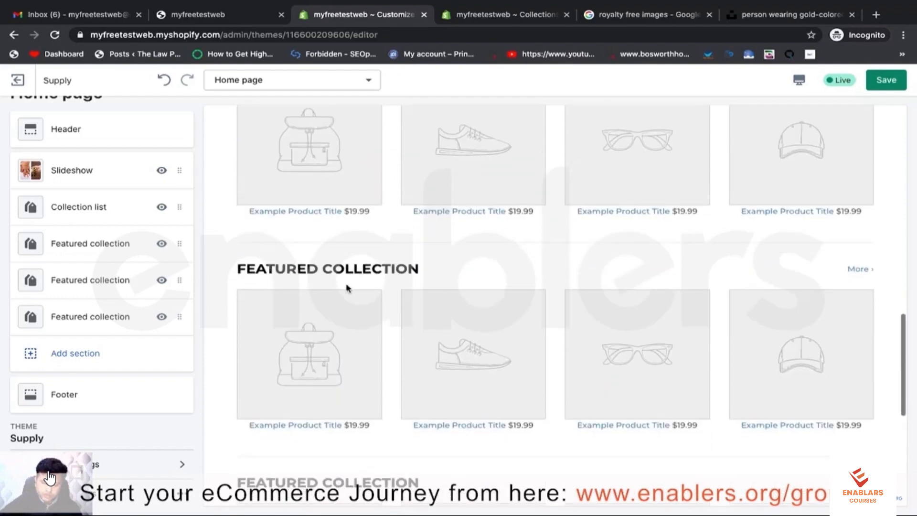
pyautogui.doubleClick(311, 267)
pyautogui.tripleClick(312, 268)
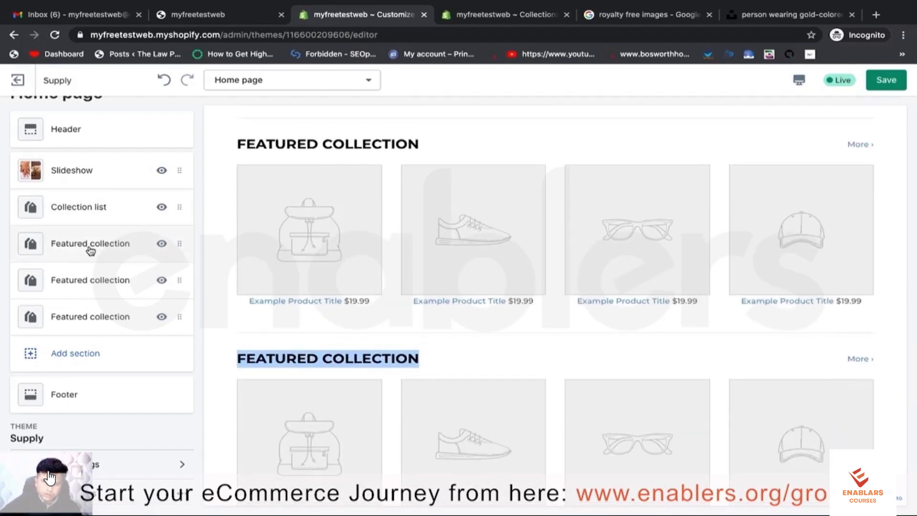
# Set the first Featured collection section's heading to Rings, and dismiss its collection picker without choosing a collection.
pyautogui.click(91, 247)
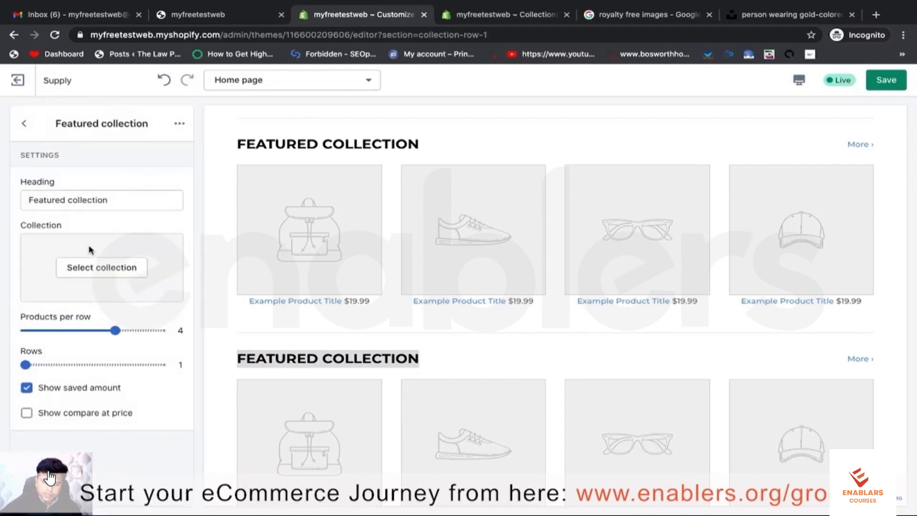
pyautogui.tripleClick(46, 201)
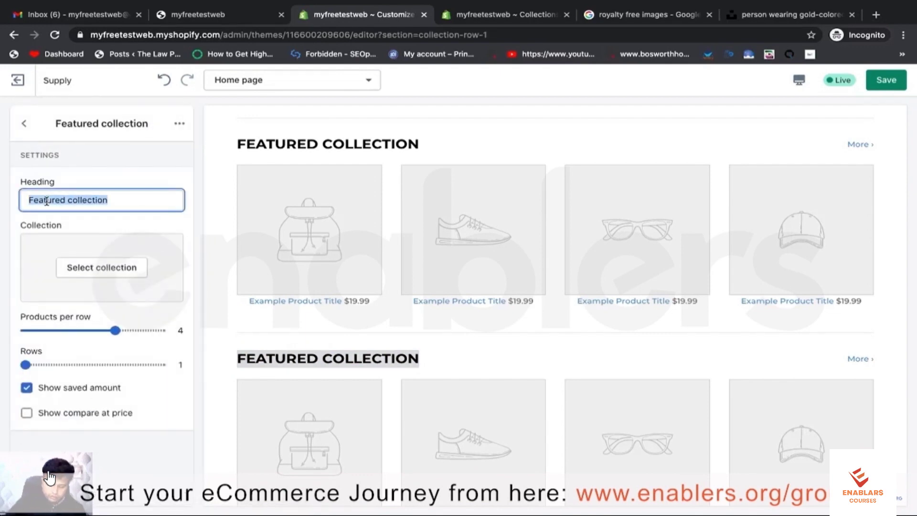
pyautogui.write('ings')
pyautogui.click(28, 201)
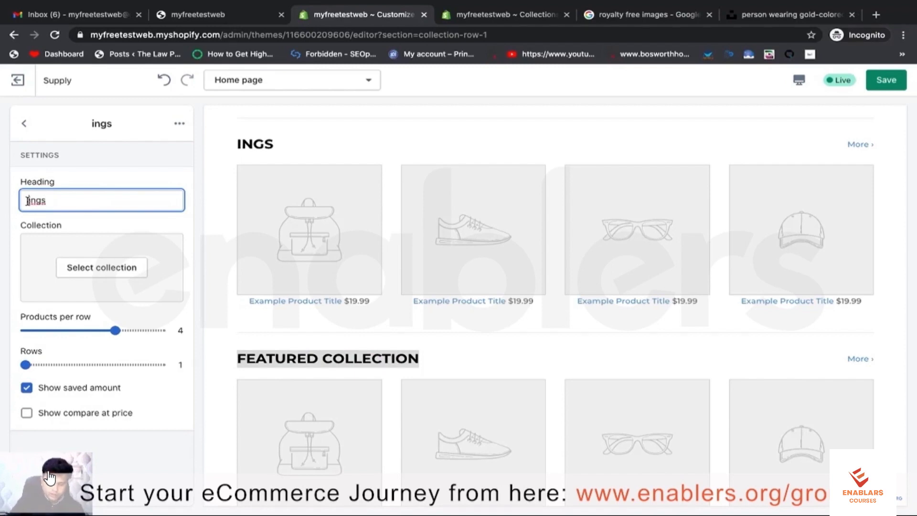
pyautogui.write('R')
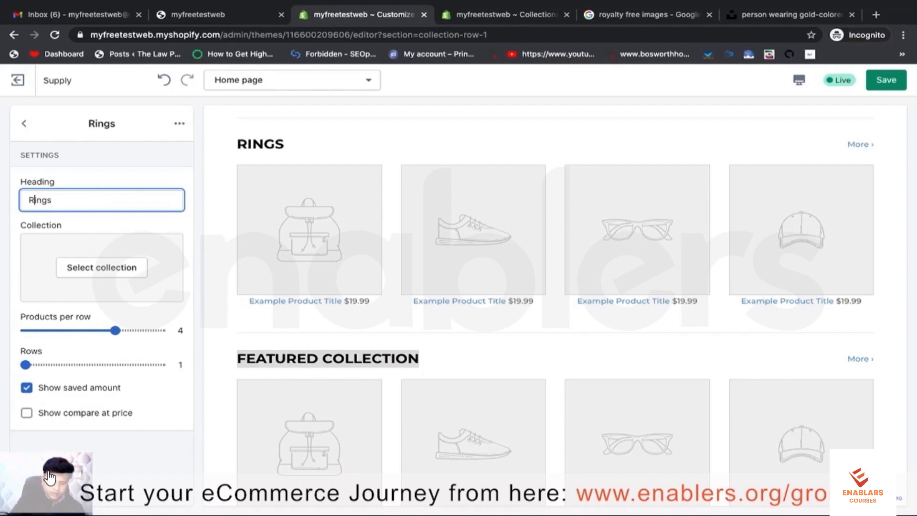
pyautogui.click(118, 270)
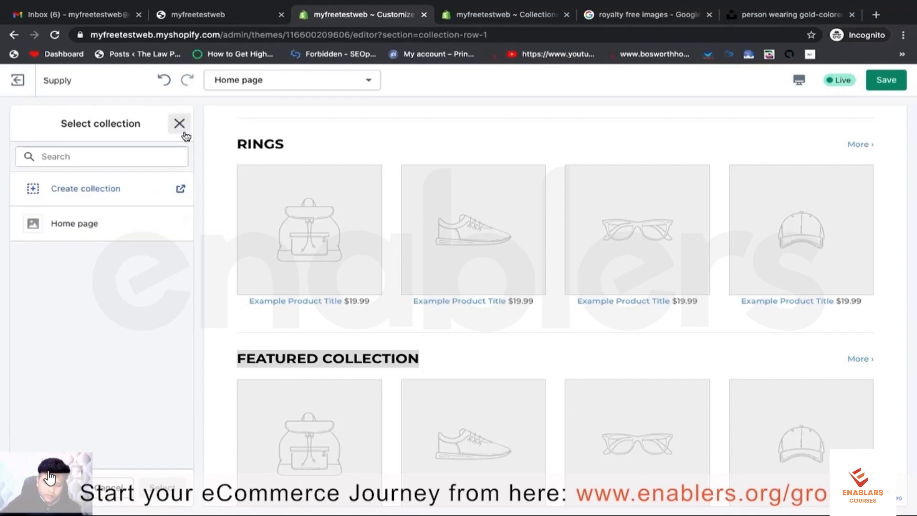
pyautogui.press('Escape')
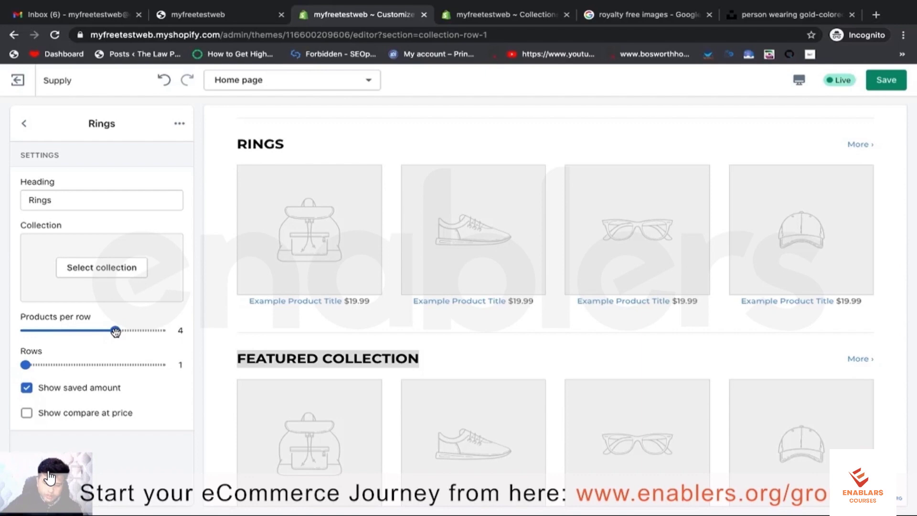
# Try 5 products per row and 3 rows in the Rings section, restoring 4 products per row and 1 row.
pyautogui.moveTo(115, 332); pyautogui.dragTo(178, 327)
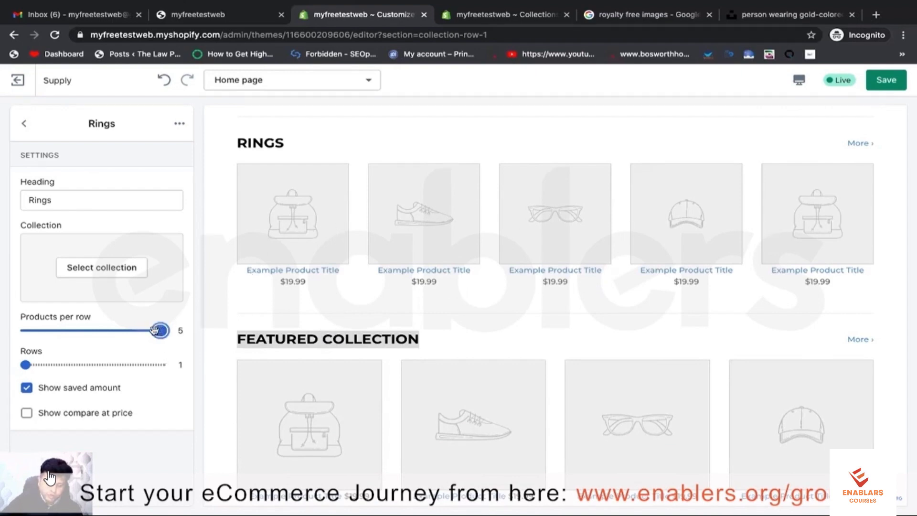
pyautogui.moveTo(154, 330); pyautogui.dragTo(115, 330)
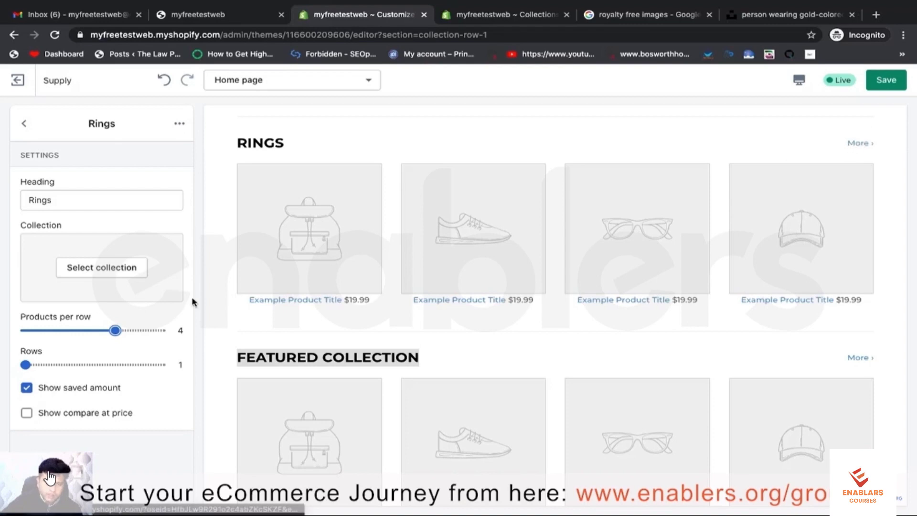
pyautogui.click(25, 364)
pyautogui.moveTo(26, 364); pyautogui.dragTo(92, 365)
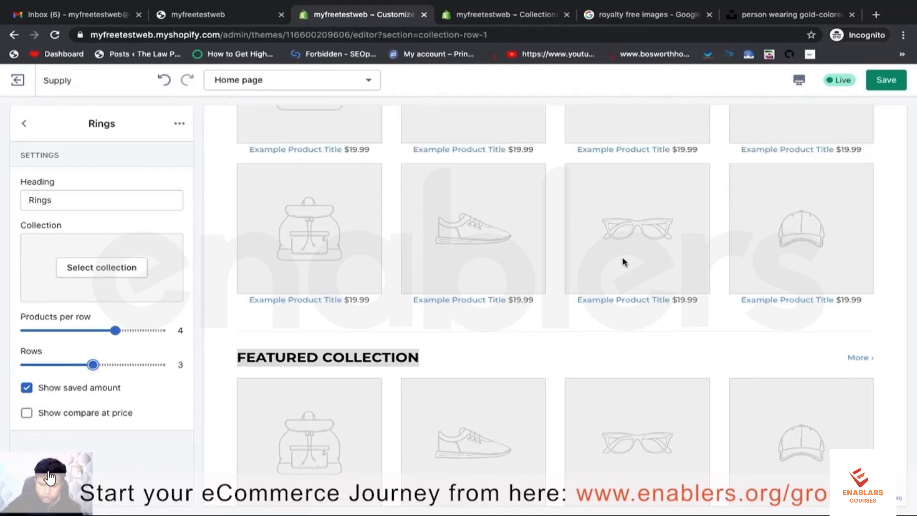
pyautogui.scroll(3, 463, 389)
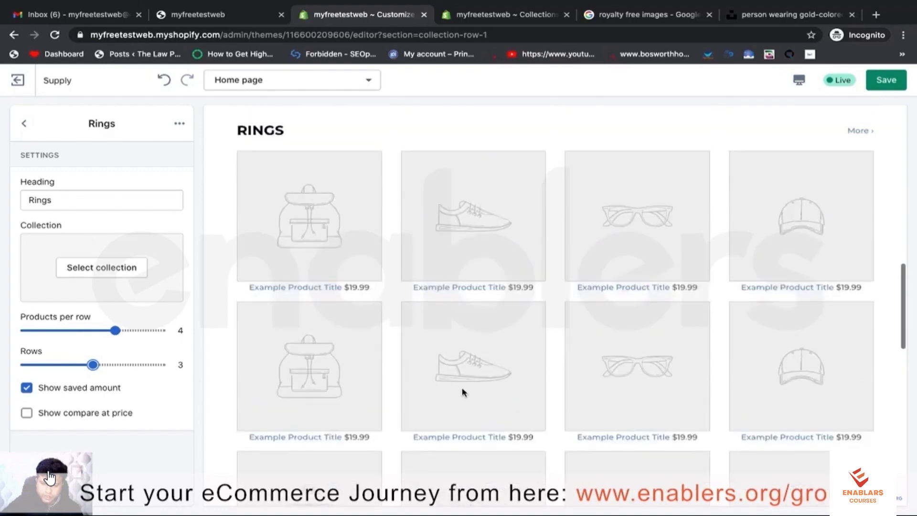
pyautogui.scroll(-1, 462, 389)
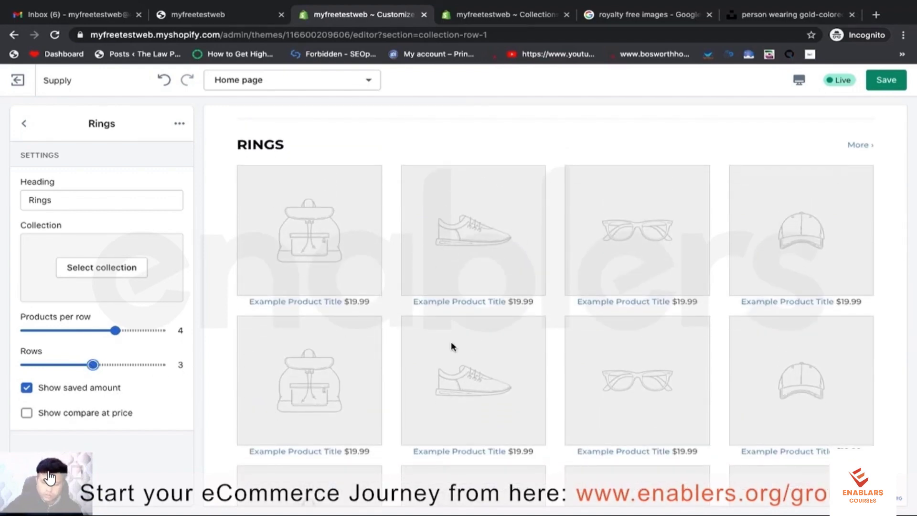
pyautogui.scroll(-2, 457, 363)
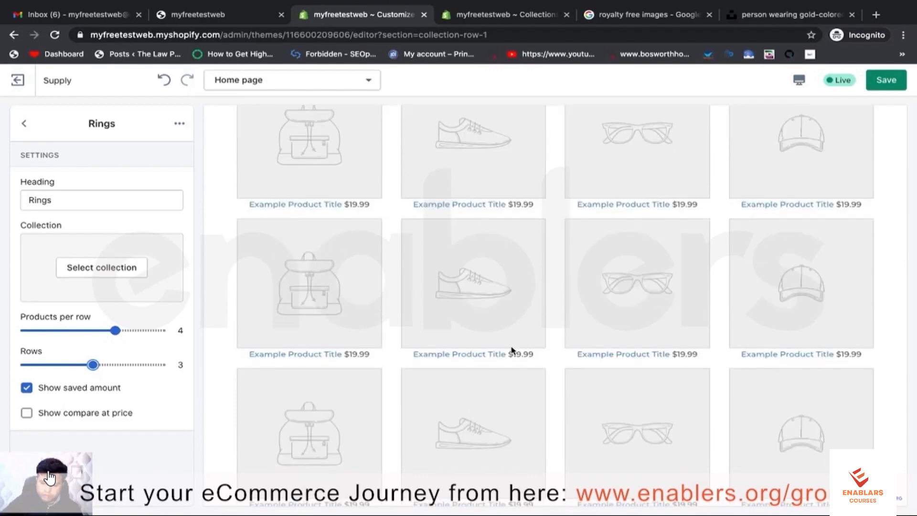
pyautogui.scroll(2, 477, 356)
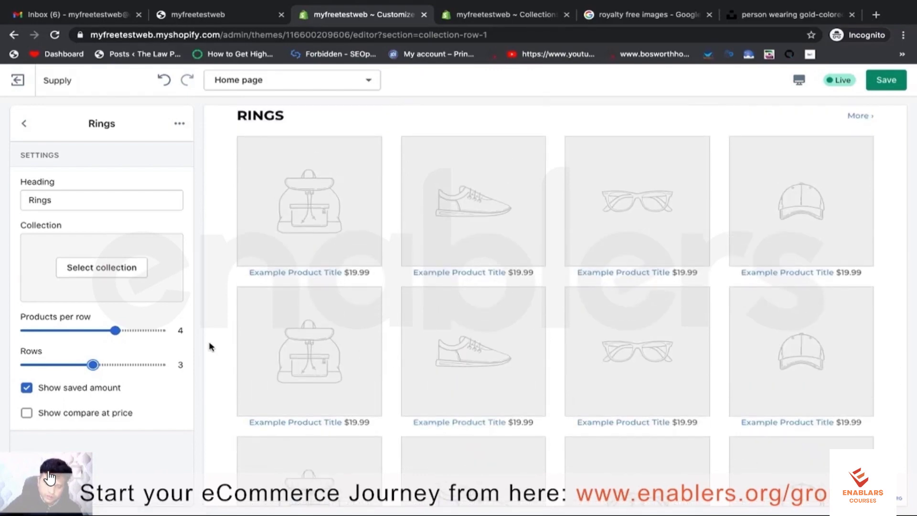
pyautogui.moveTo(93, 365); pyautogui.dragTo(7, 365)
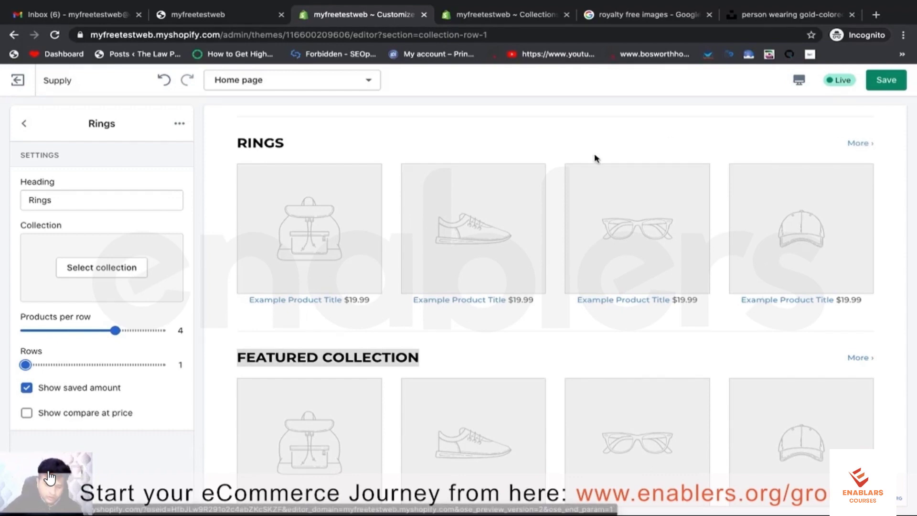
# Turn the Rings section's compare at price display on and off again.
pyautogui.click(27, 414)
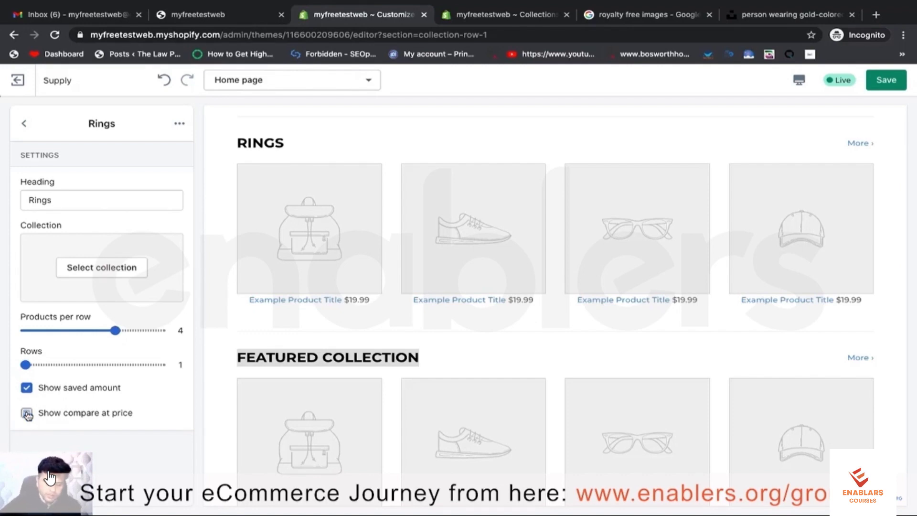
pyautogui.click(27, 414)
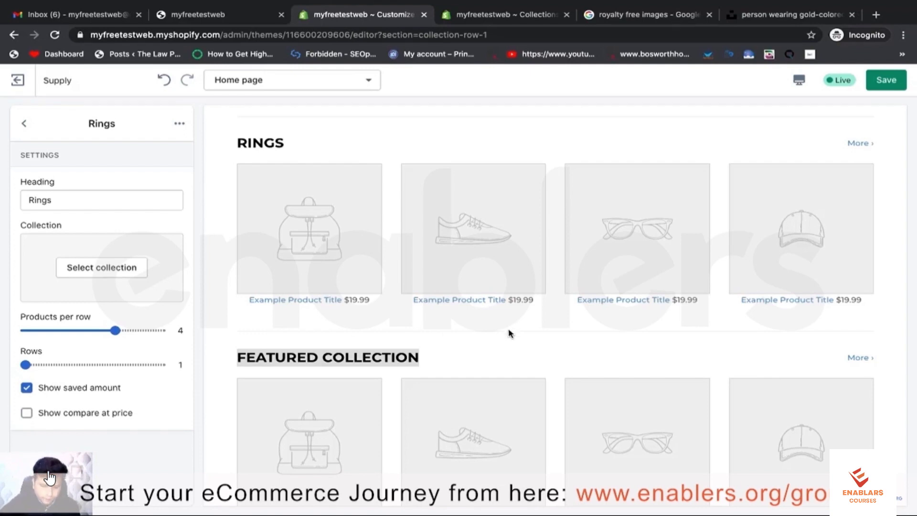
# Leave the Rings section and set the heading of the second collection row to Bracelets.
pyautogui.click(24, 125)
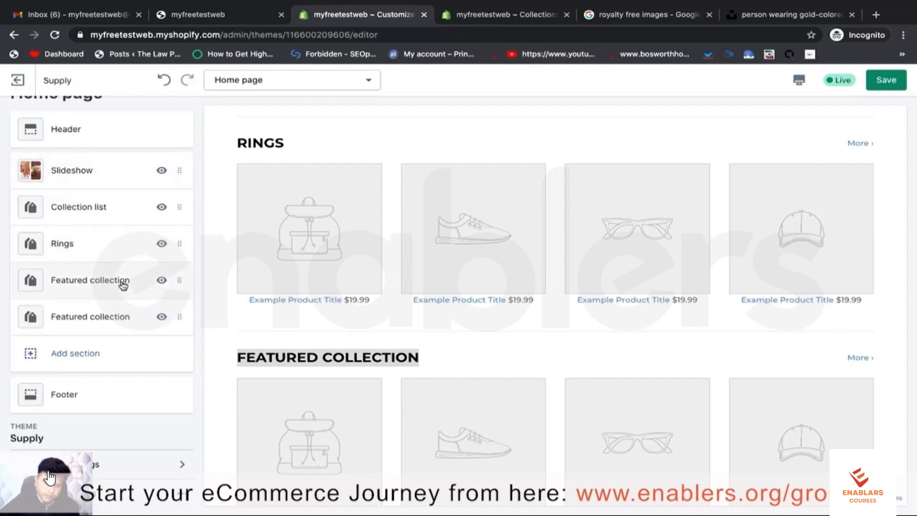
pyautogui.scroll(-1, 330, 345)
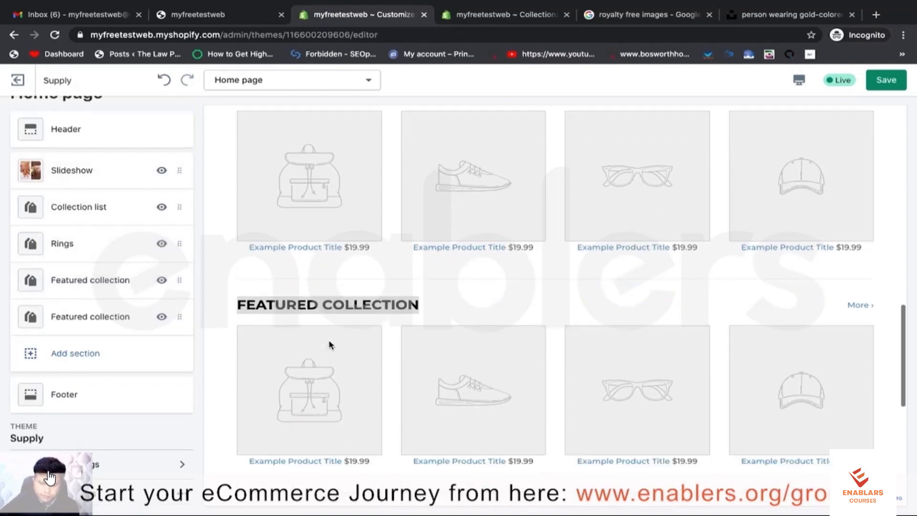
pyautogui.click(102, 281)
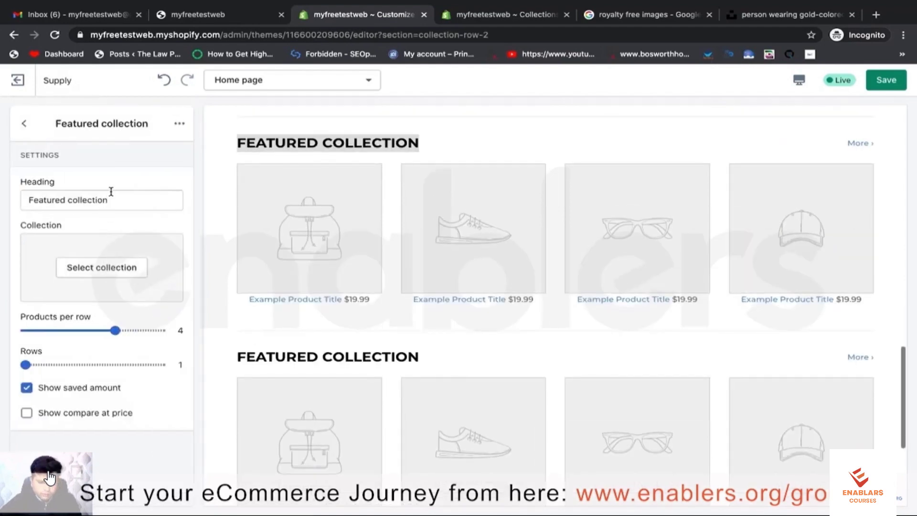
pyautogui.moveTo(108, 199); pyautogui.dragTo(29, 199)
pyautogui.write('Br')
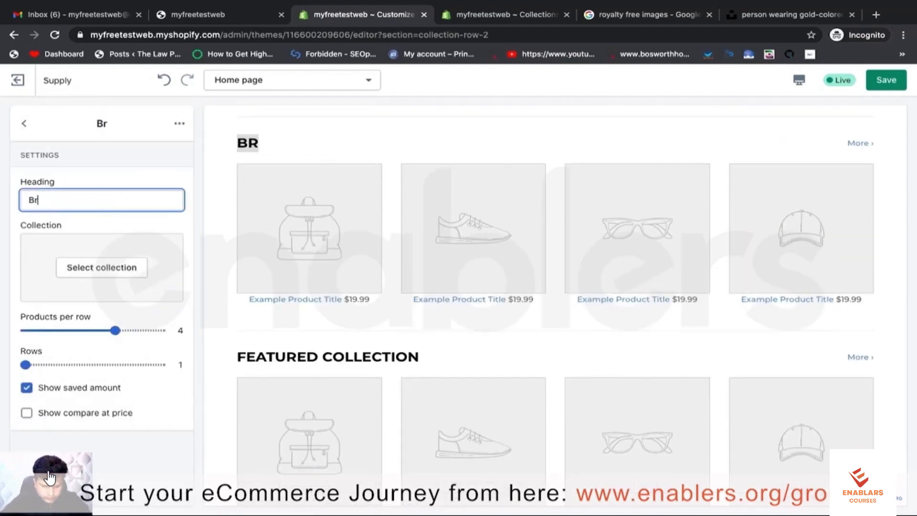
pyautogui.write('acelets')
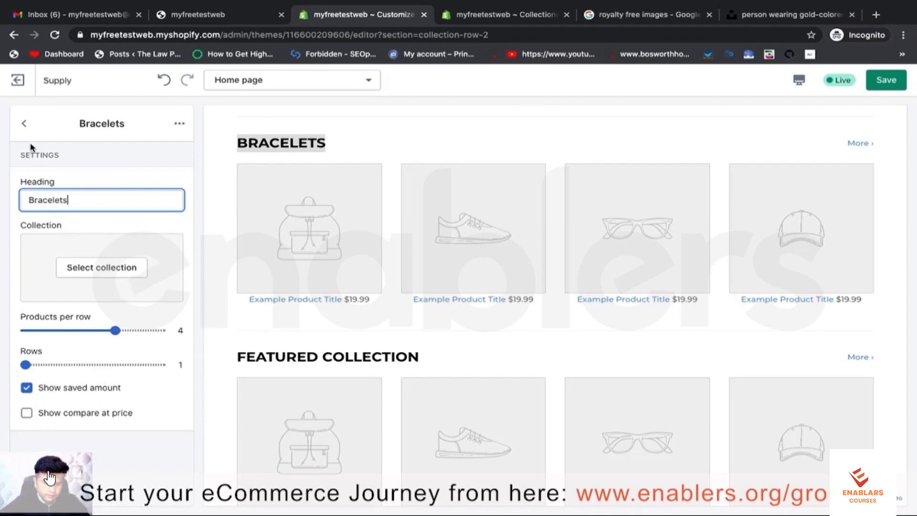
# Leave the Bracelets section's settings and remove the remaining Featured collection section from the home page.
pyautogui.click(24, 125)
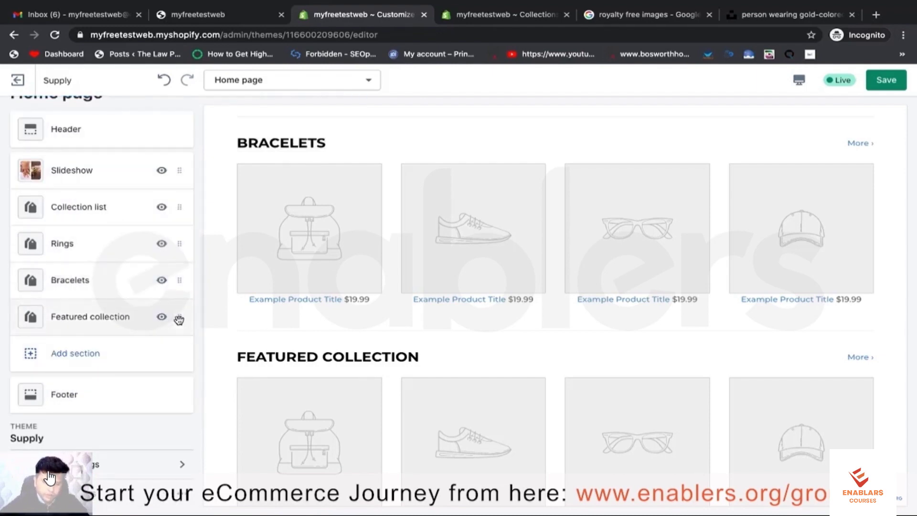
pyautogui.click(115, 317)
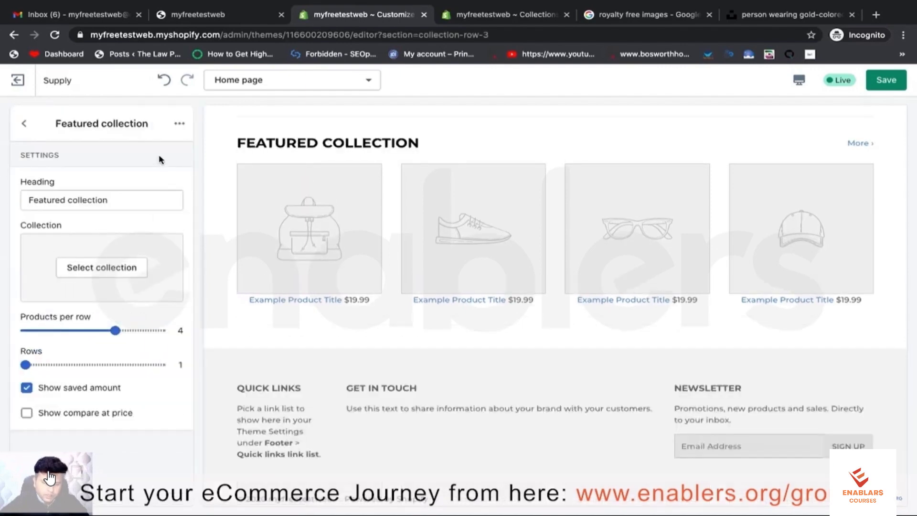
pyautogui.click(180, 125)
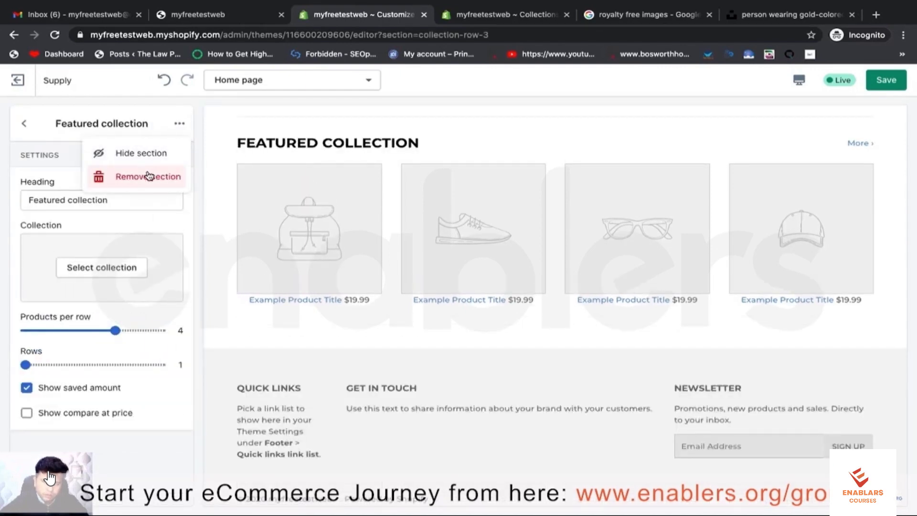
pyautogui.click(25, 124)
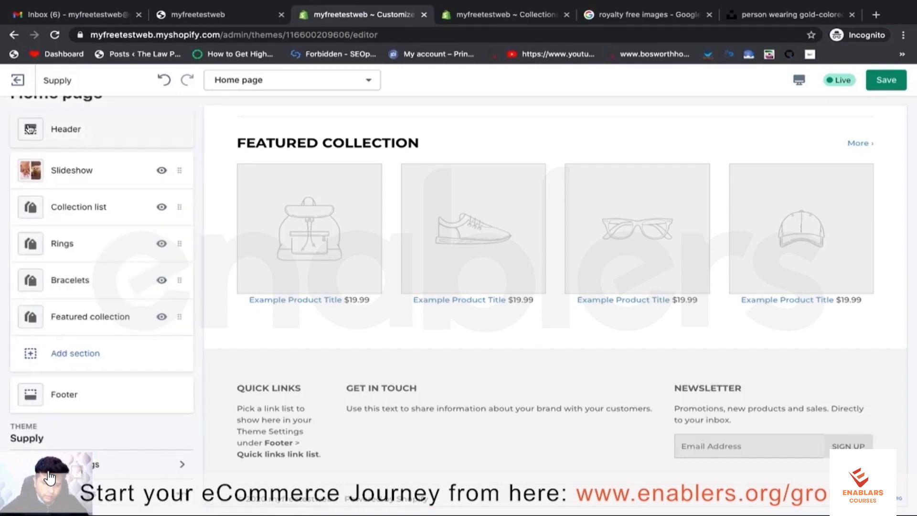
pyautogui.click(149, 320)
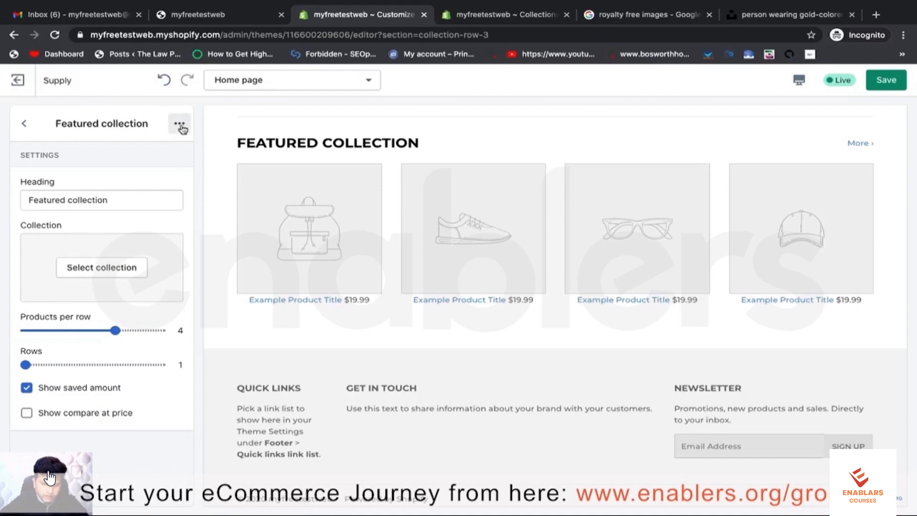
pyautogui.click(179, 125)
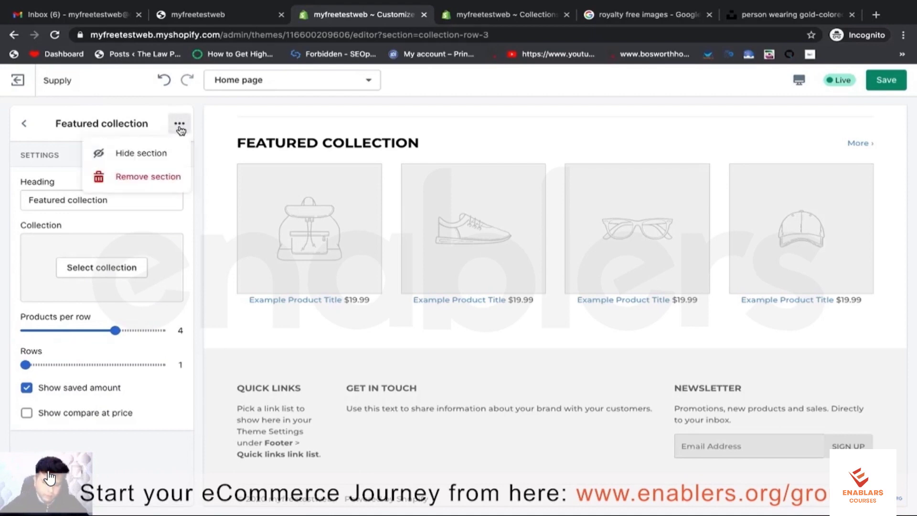
pyautogui.click(156, 176)
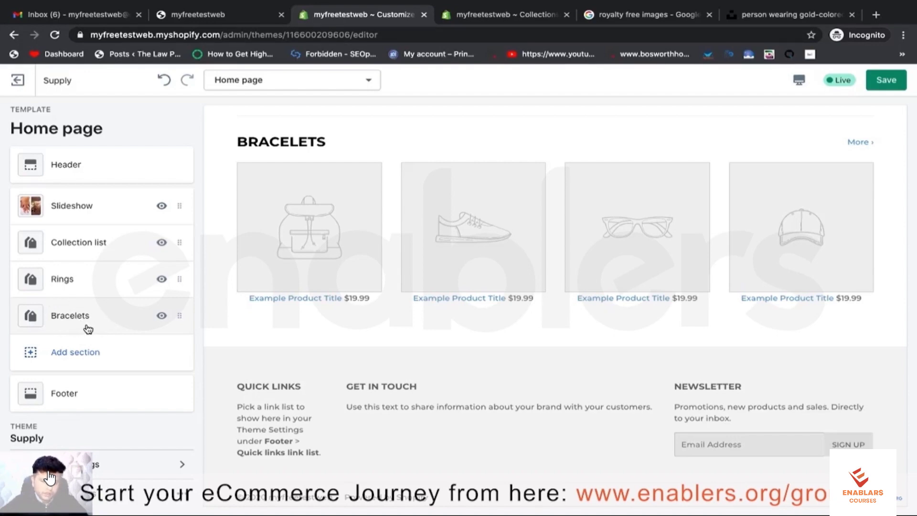
# Hide the Bracelets section and show it again, checking the home page preview each time.
pyautogui.click(162, 316)
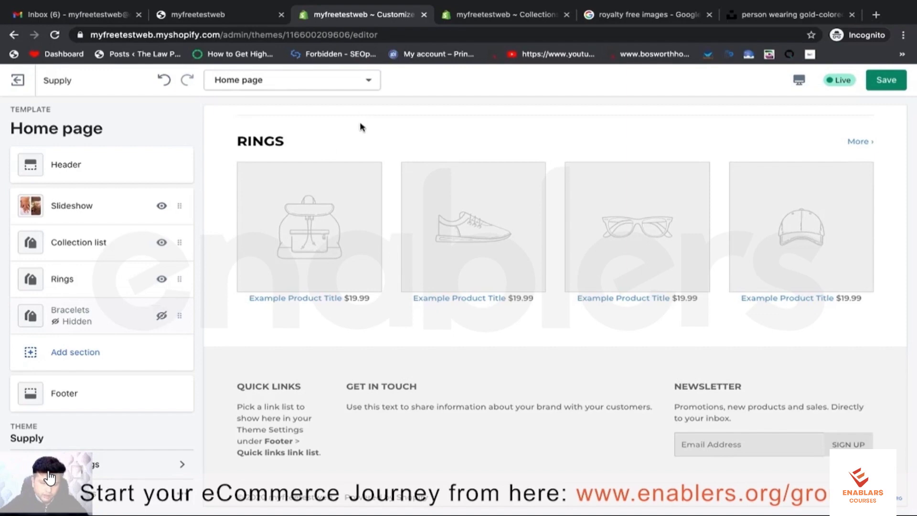
pyautogui.scroll(1, 346, 160)
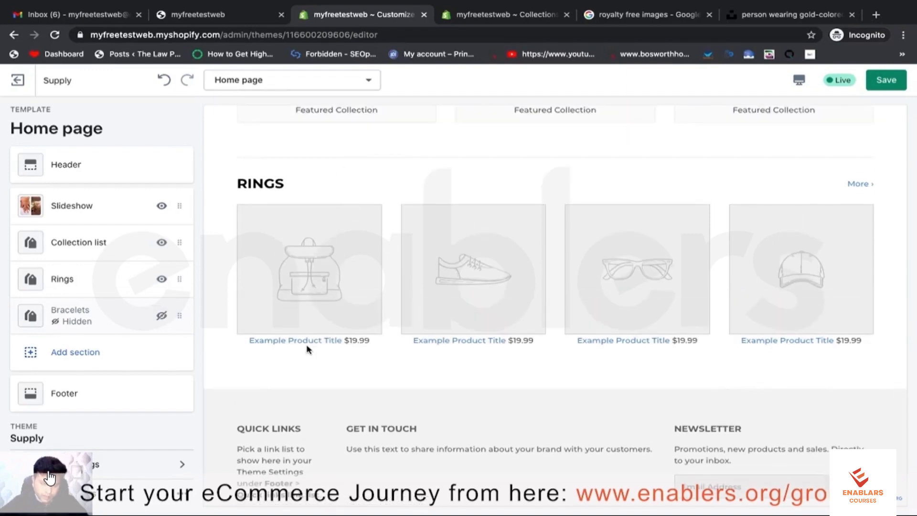
pyautogui.scroll(1, 344, 225)
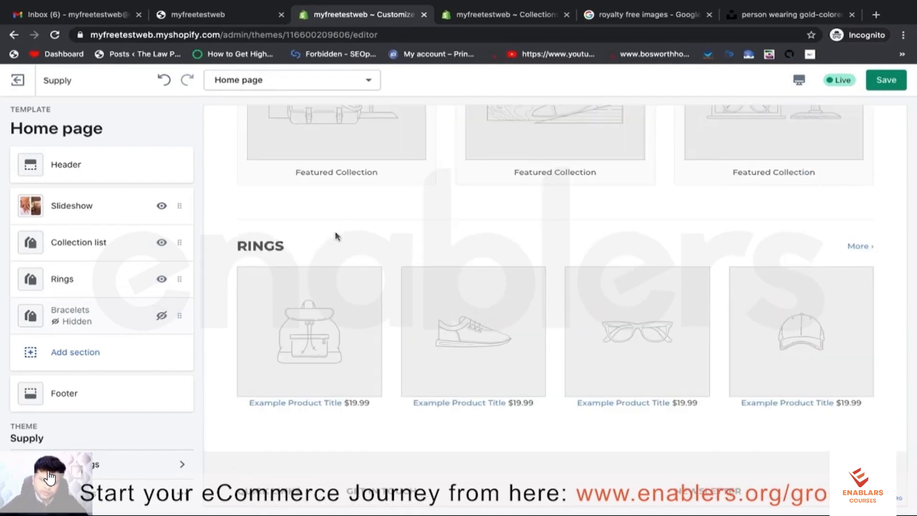
pyautogui.click(162, 317)
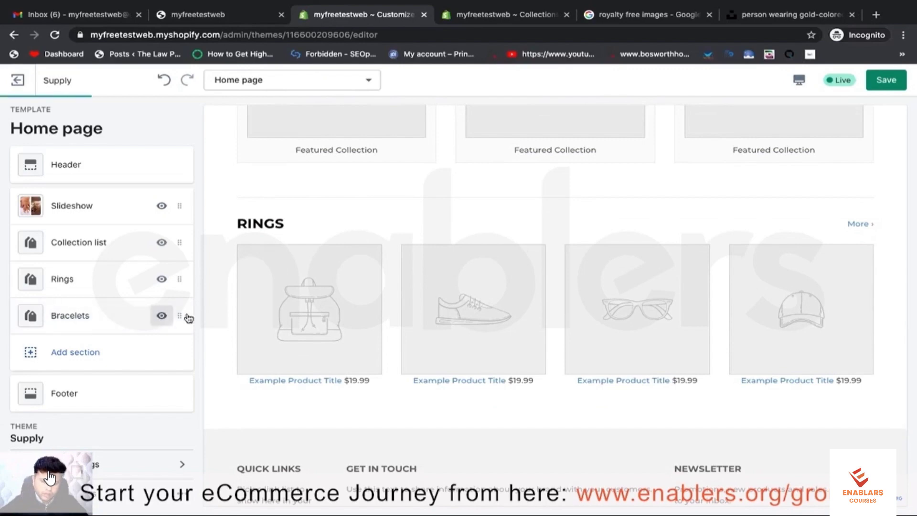
pyautogui.scroll(2, 342, 271)
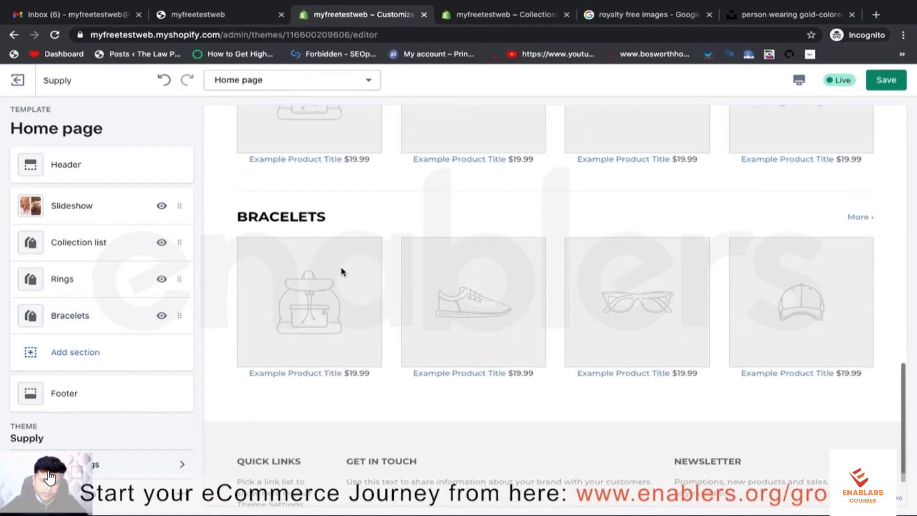
pyautogui.scroll(1, 342, 272)
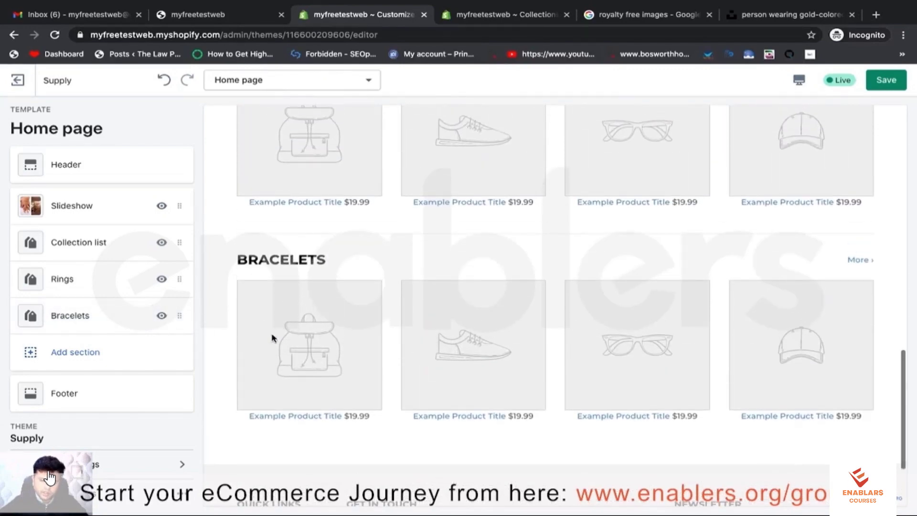
pyautogui.scroll(1, 293, 266)
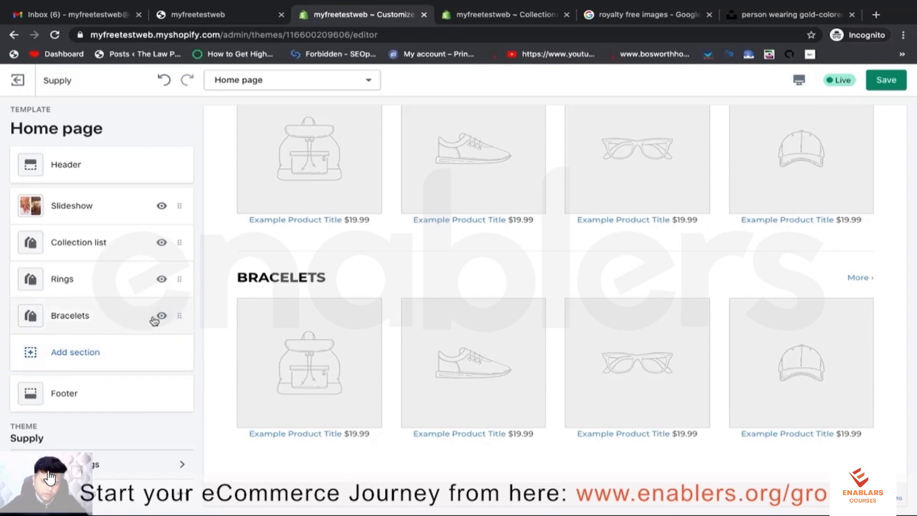
pyautogui.click(70, 318)
pyautogui.click(174, 125)
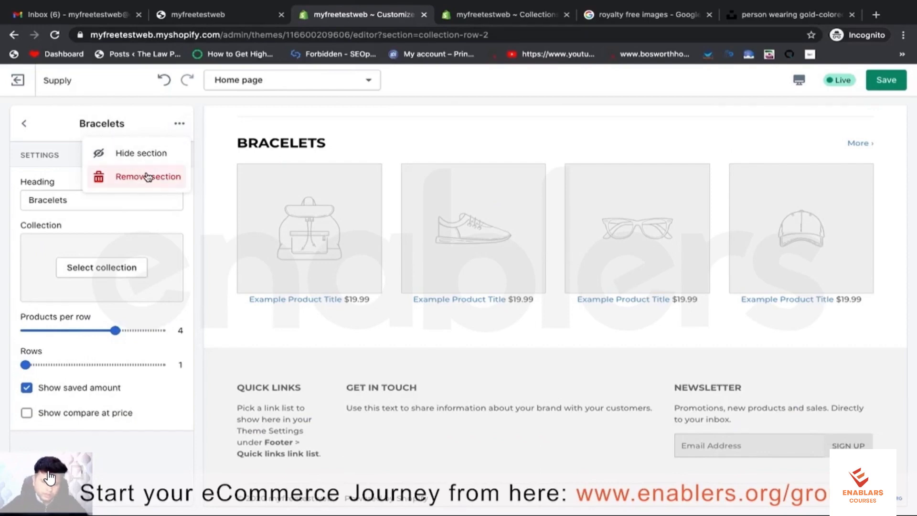
pyautogui.click(23, 126)
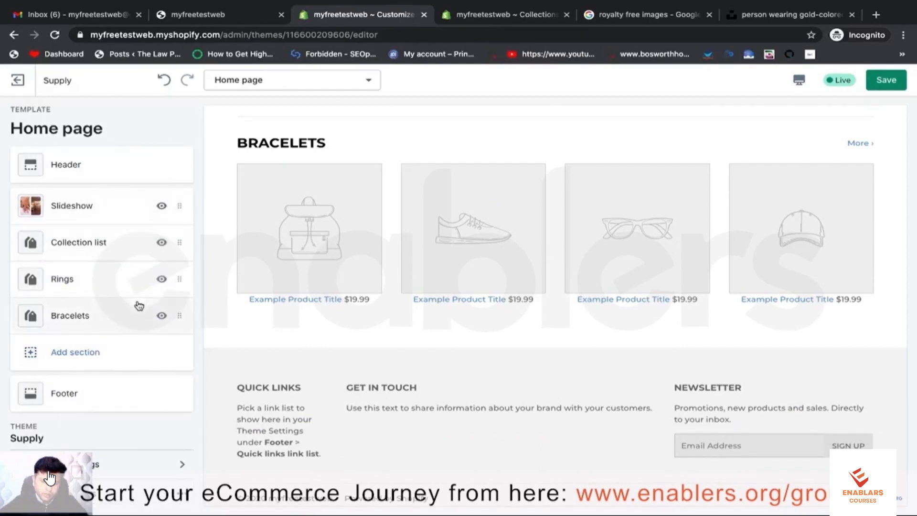
# Look over the home page preview, open the list of sections that can be added and browse its section types.
pyautogui.scroll(5, 354, 280)
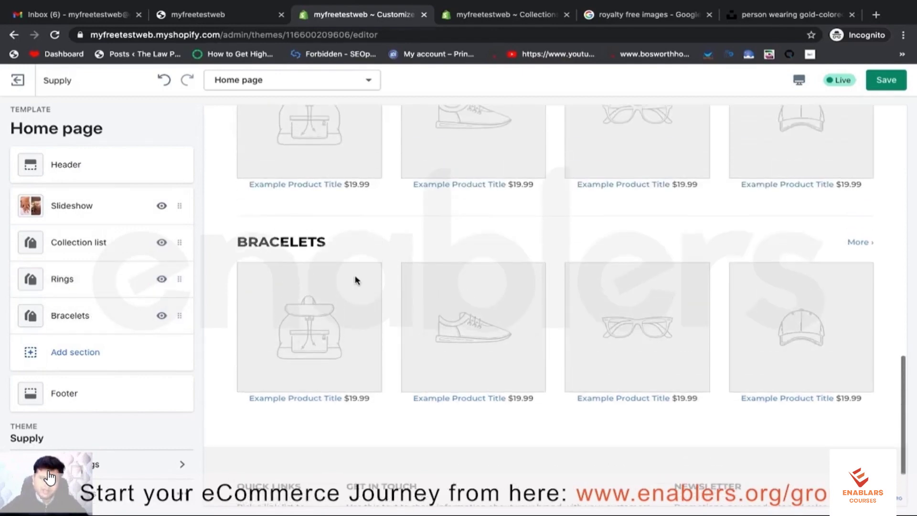
pyautogui.scroll(10, 354, 280)
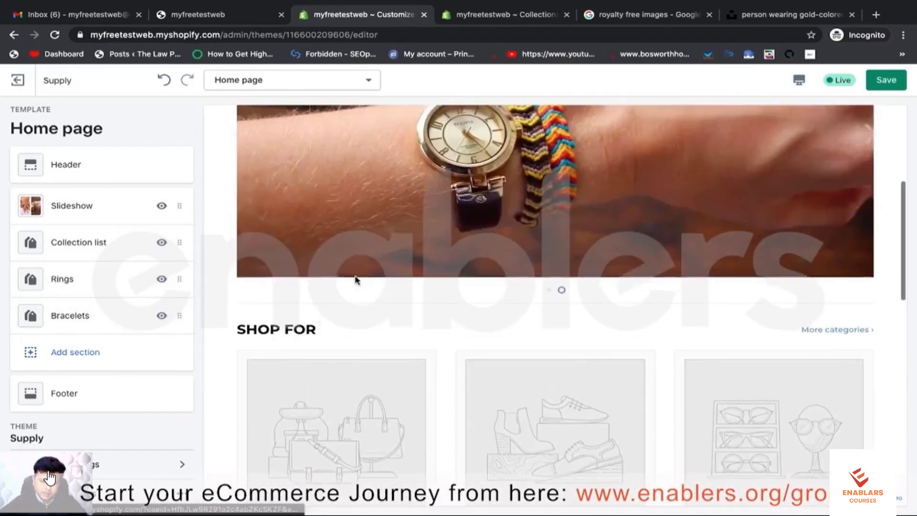
pyautogui.scroll(3, 354, 280)
pyautogui.scroll(-5, 354, 280)
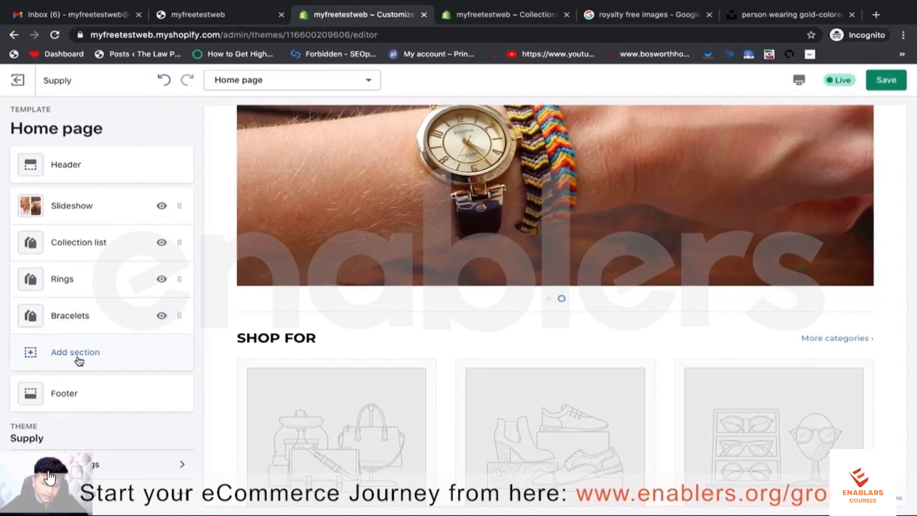
pyautogui.scroll(-15, 490, 286)
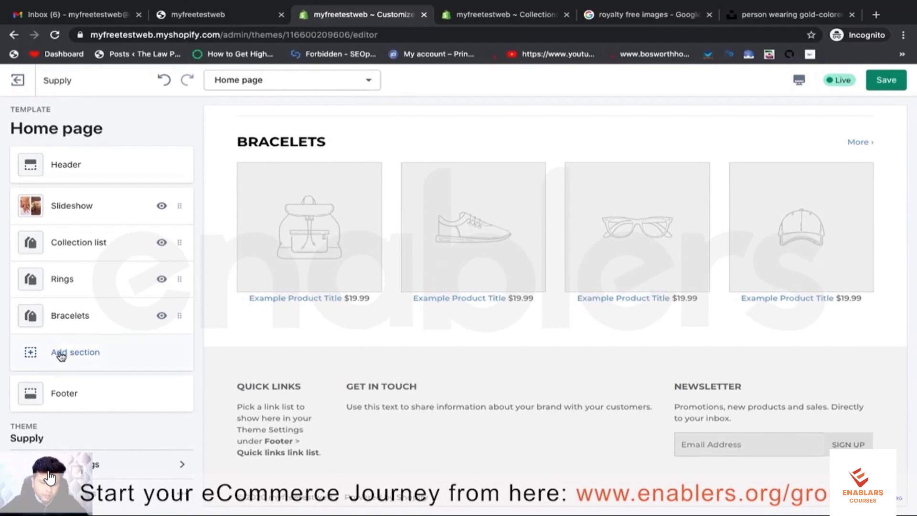
pyautogui.click(61, 356)
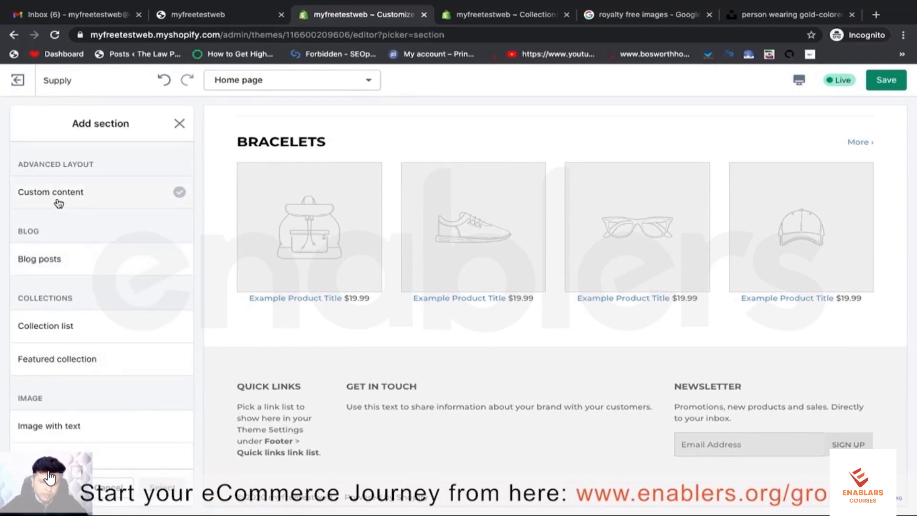
pyautogui.scroll(-1, 74, 253)
pyautogui.scroll(1, 57, 233)
pyautogui.scroll(-4, 72, 206)
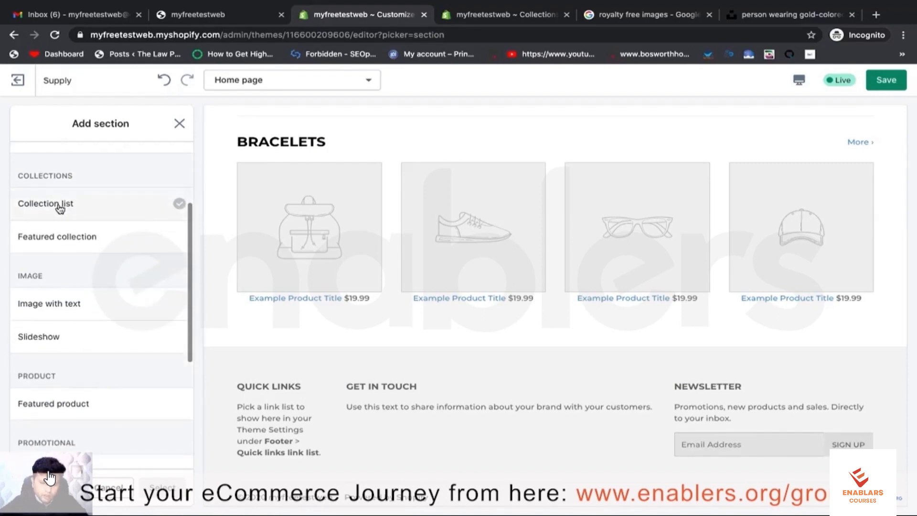
pyautogui.scroll(10, 454, 256)
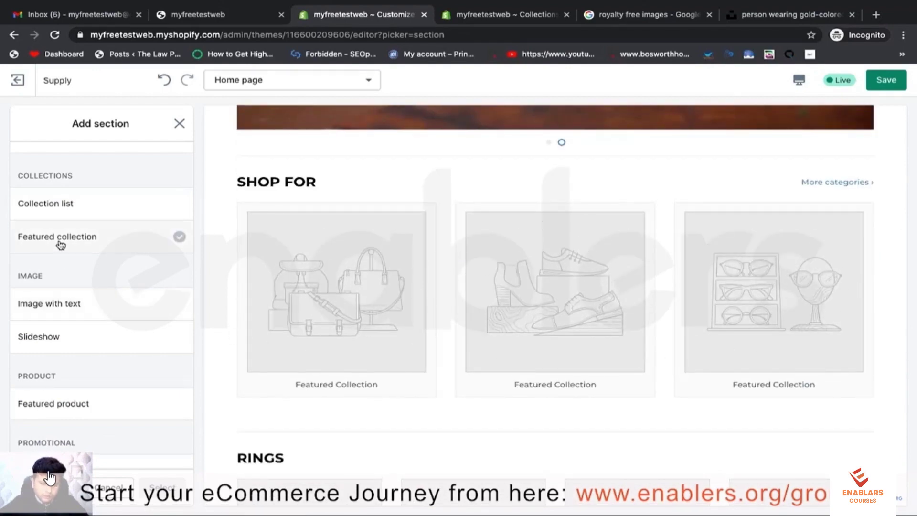
pyautogui.scroll(-5, 420, 297)
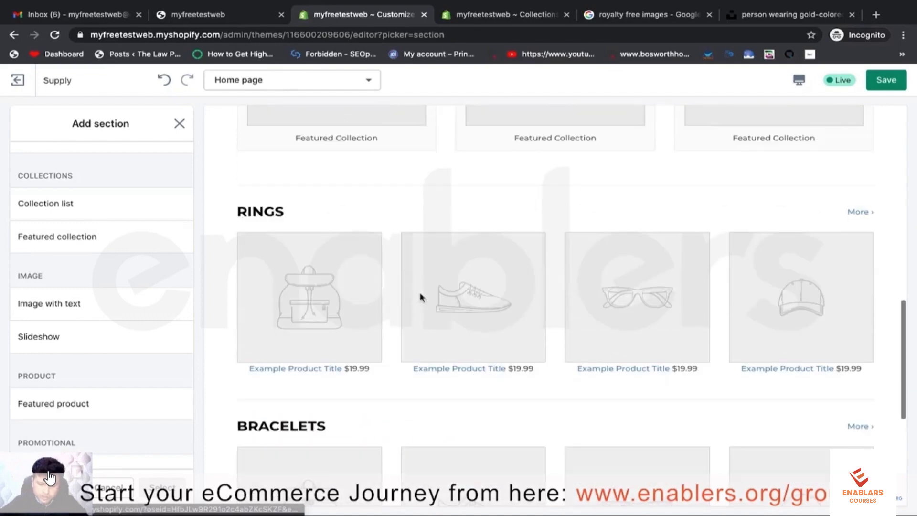
pyautogui.scroll(-1, 356, 293)
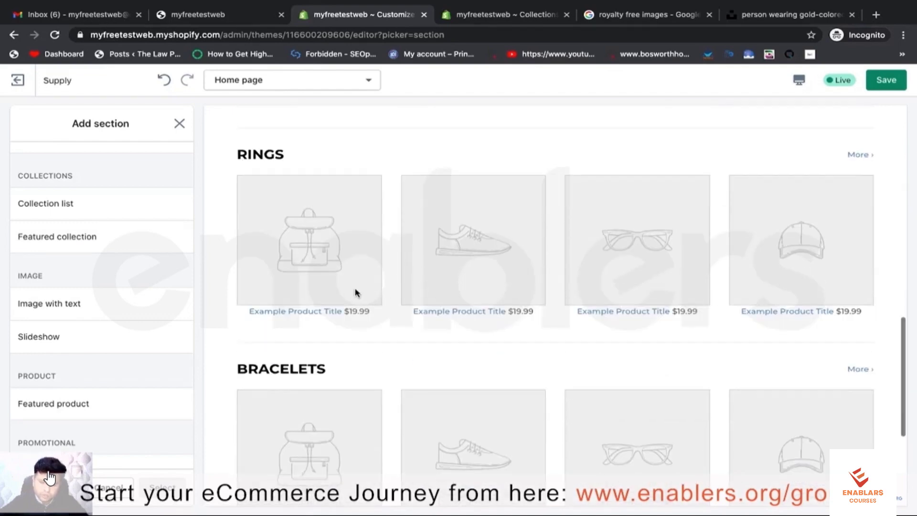
pyautogui.scroll(-2, 516, 393)
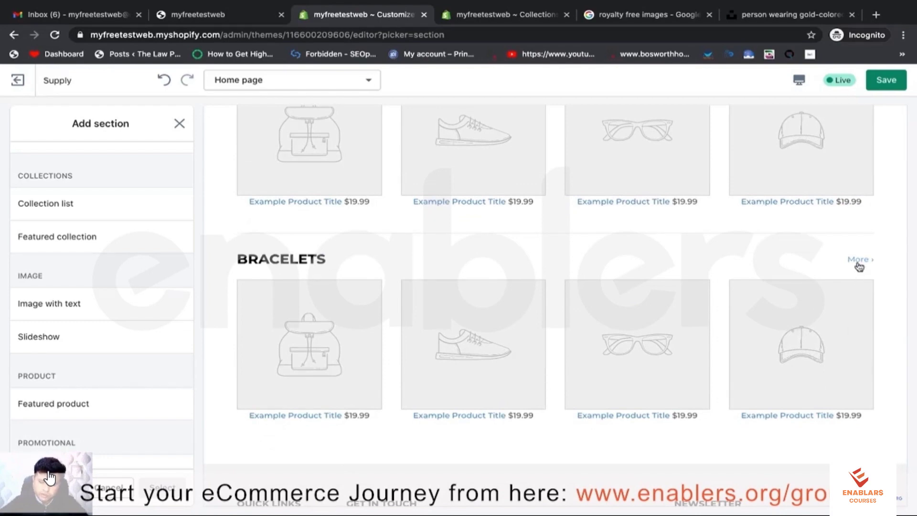
pyautogui.scroll(-1, 68, 312)
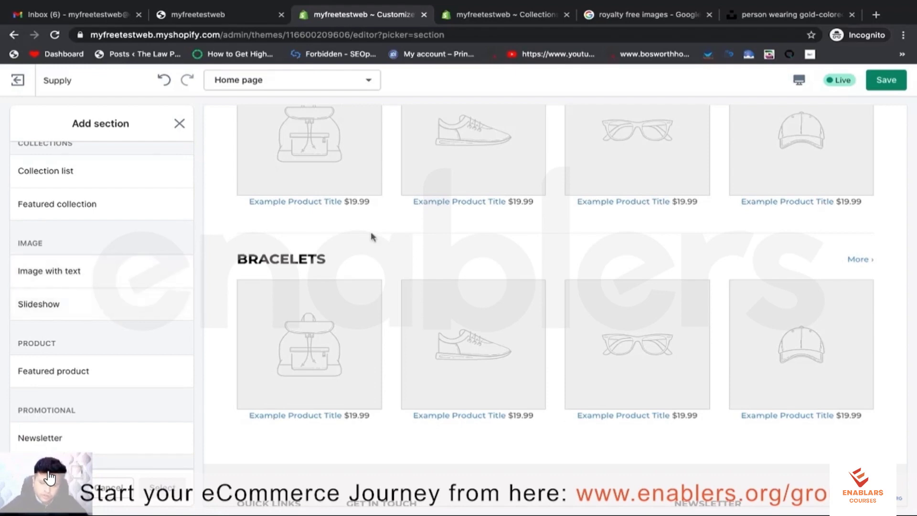
pyautogui.scroll(15, 488, 231)
pyautogui.scroll(-2, 440, 287)
pyautogui.scroll(-2, 105, 385)
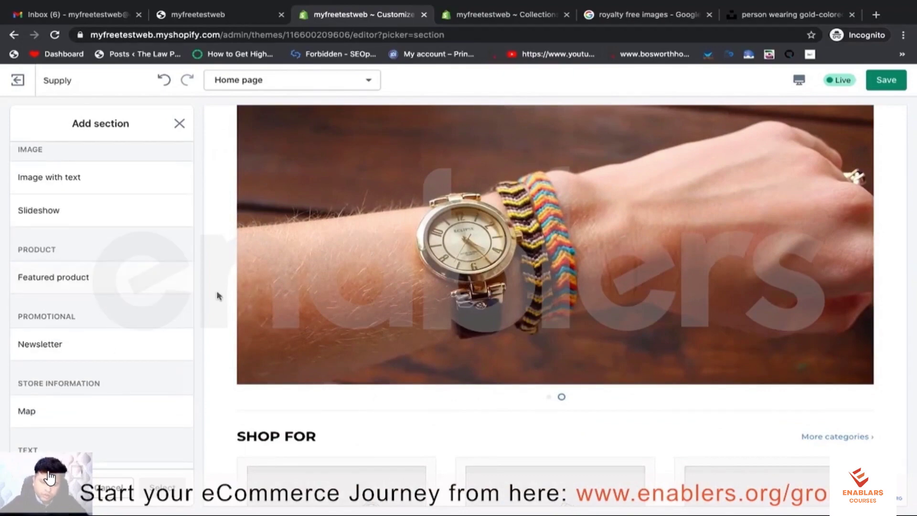
pyautogui.scroll(-12, 359, 276)
pyautogui.scroll(-2, 359, 276)
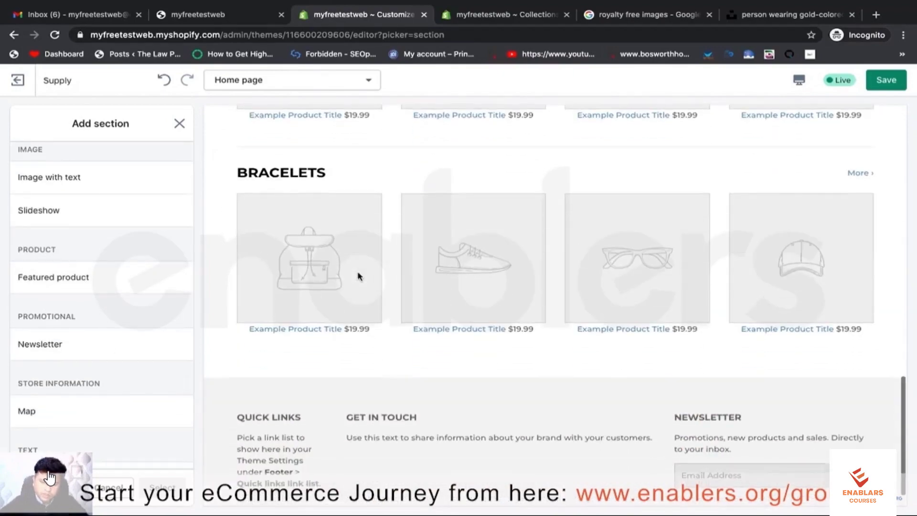
pyautogui.scroll(-2, 137, 325)
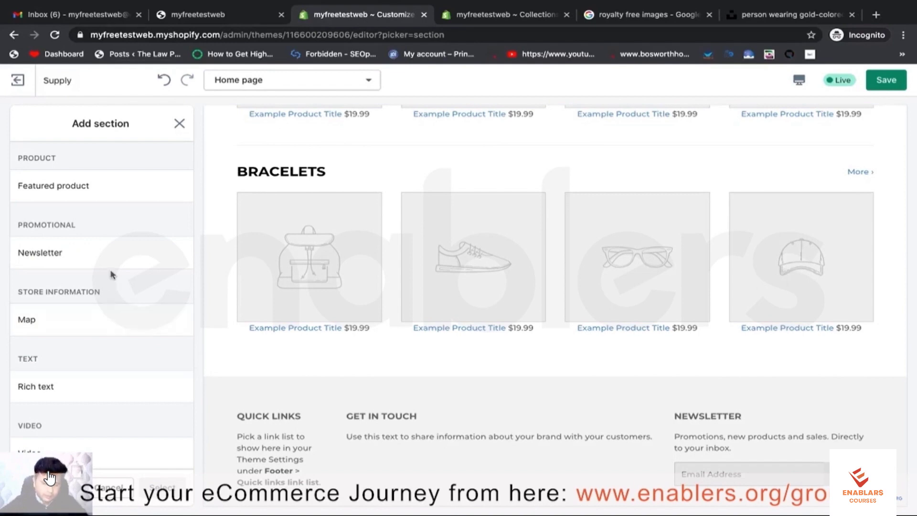
pyautogui.scroll(5, 111, 273)
pyautogui.scroll(1, 110, 273)
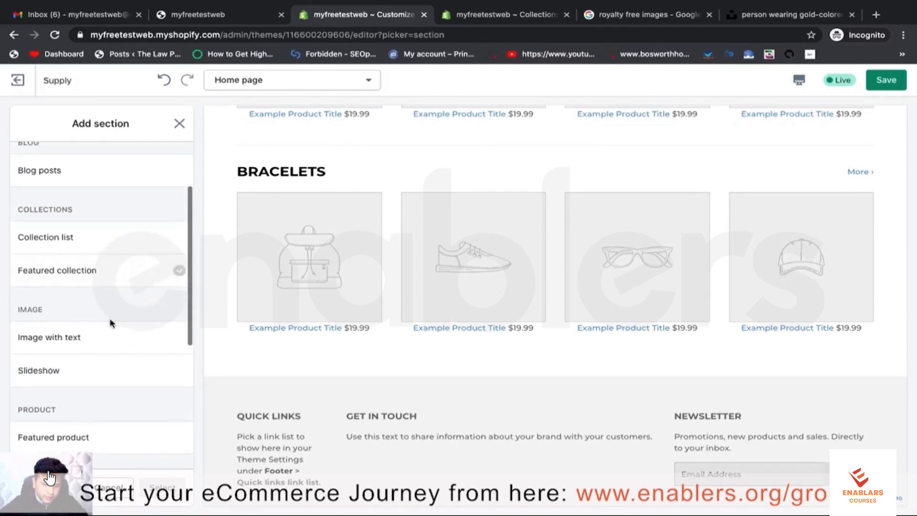
# Add an Image with text section below Bracelets and return to the home page's section list.
pyautogui.click(81, 346)
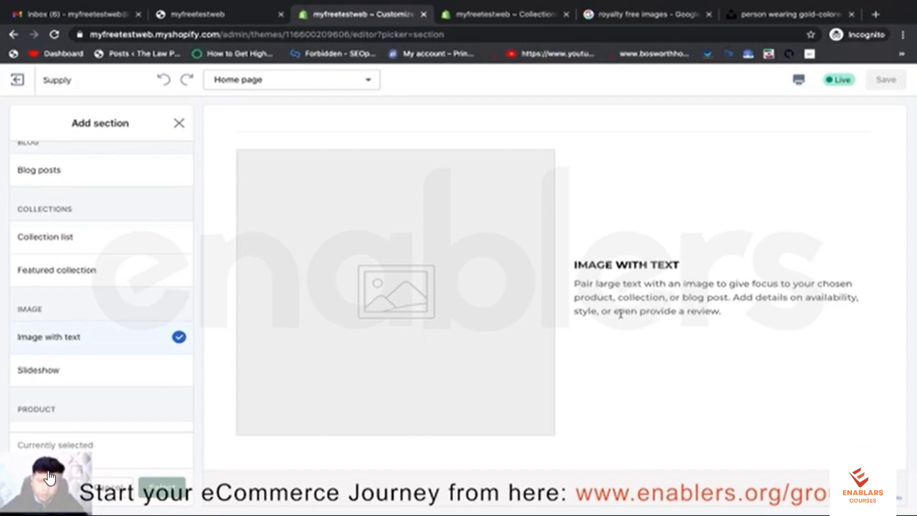
pyautogui.tripleClick(684, 289)
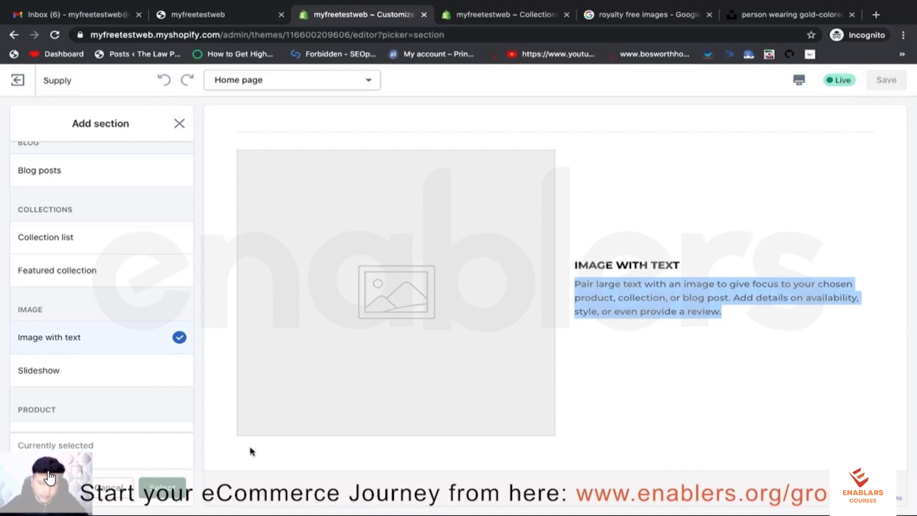
pyautogui.click(163, 487)
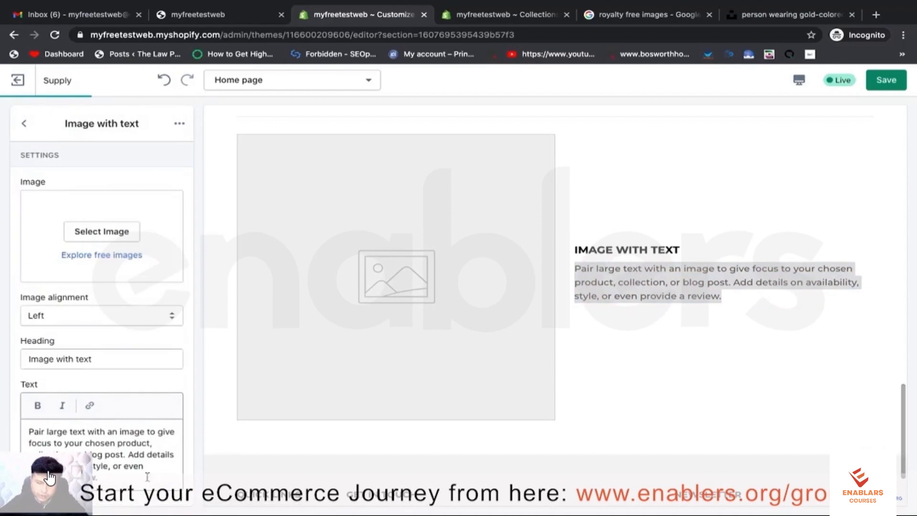
pyautogui.click(25, 124)
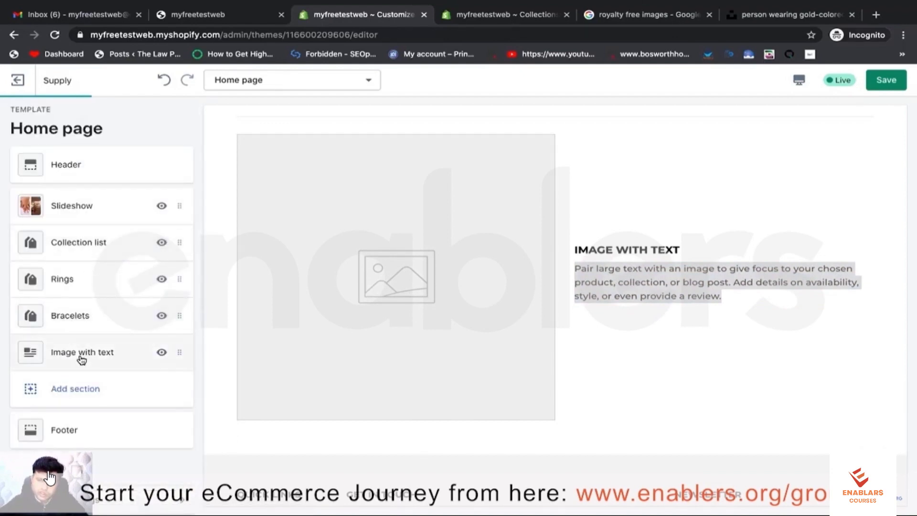
# Open the Image with text section's settings, use the portrait on the orange background as its image and check the preview.
pyautogui.click(121, 357)
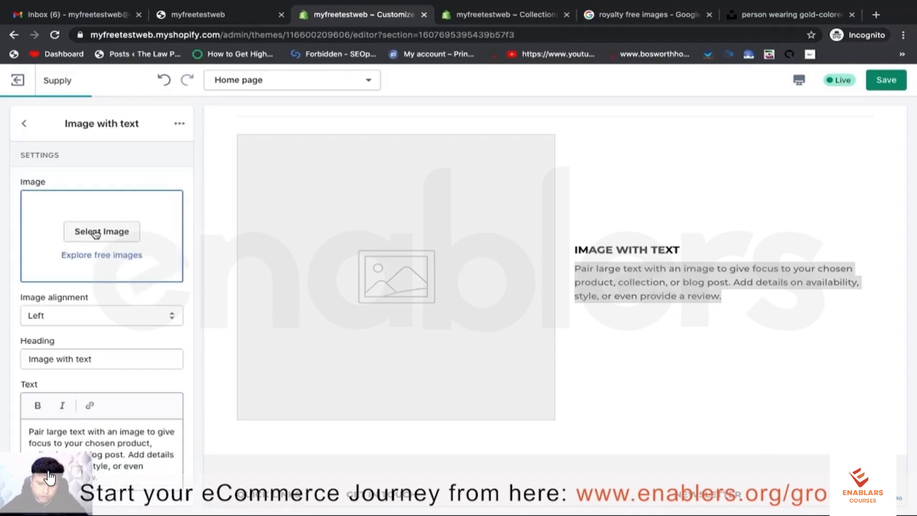
pyautogui.click(94, 230)
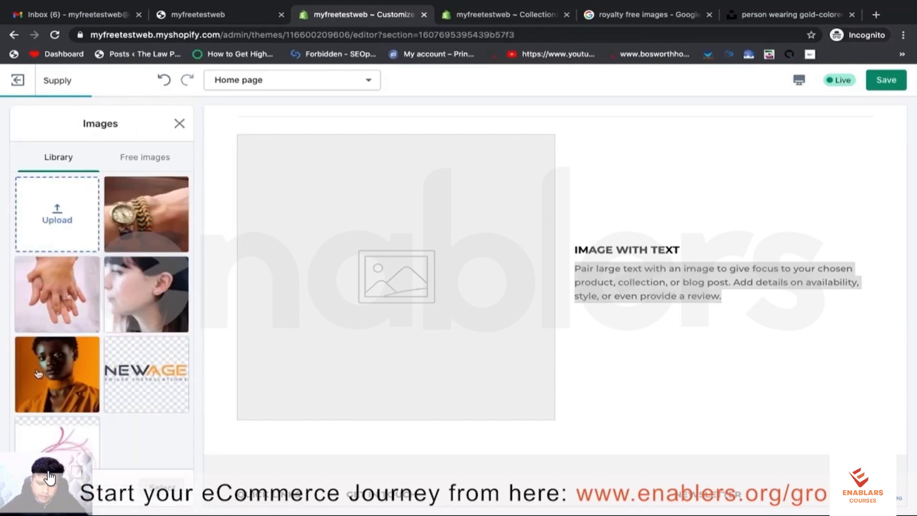
pyautogui.click(61, 393)
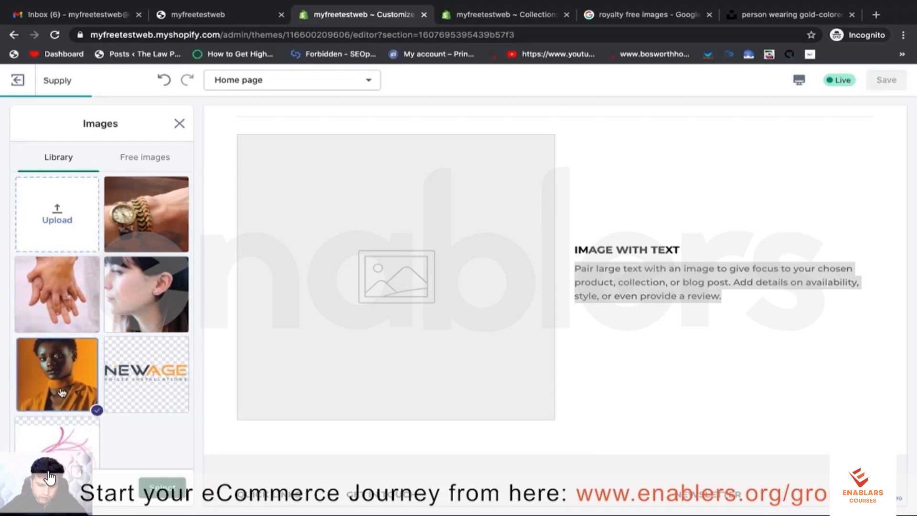
pyautogui.click(163, 488)
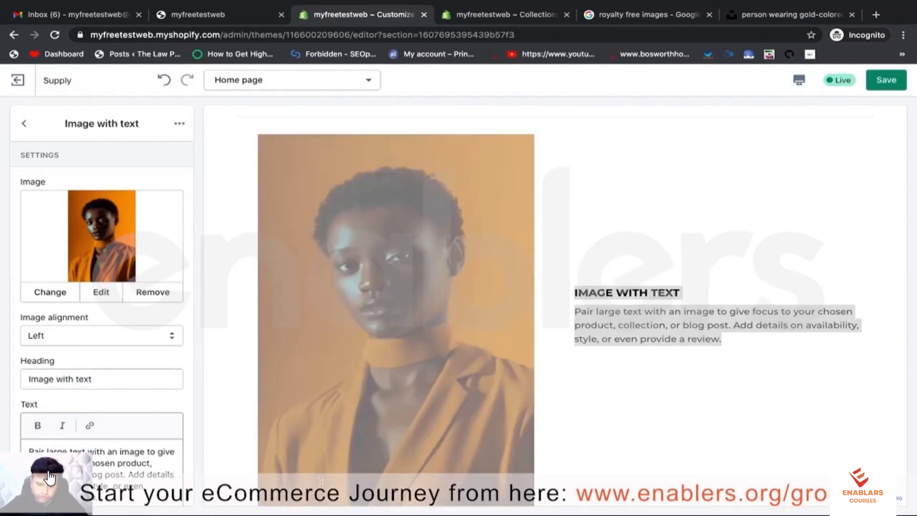
pyautogui.click(615, 462)
pyautogui.scroll(-2, 515, 262)
pyautogui.scroll(1, 515, 261)
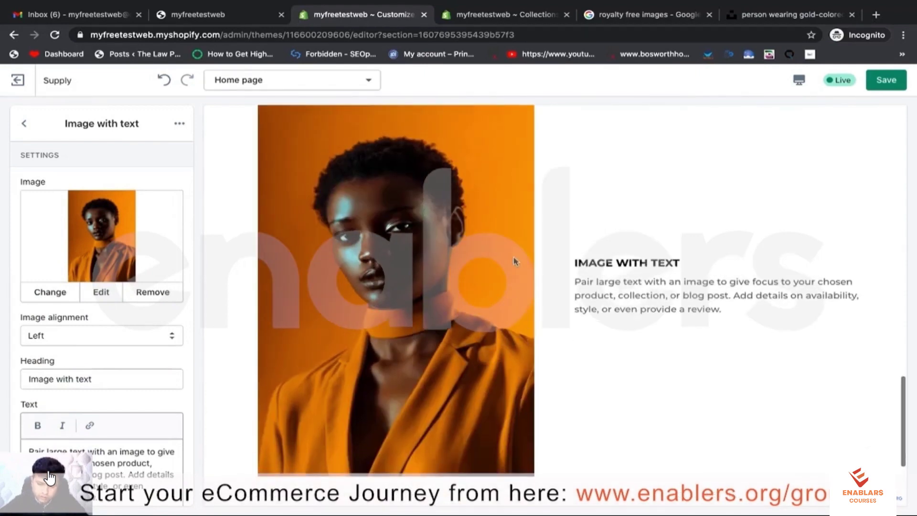
pyautogui.scroll(-3, 406, 294)
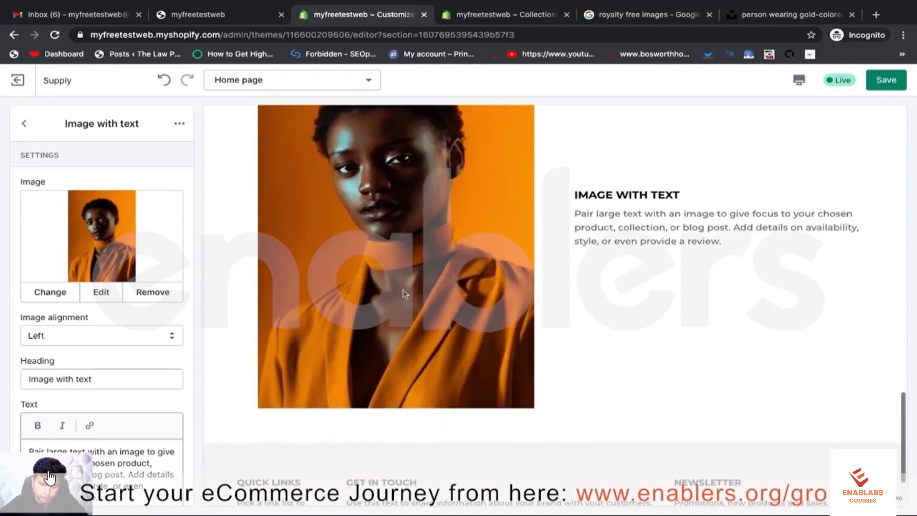
pyautogui.scroll(-2, 405, 294)
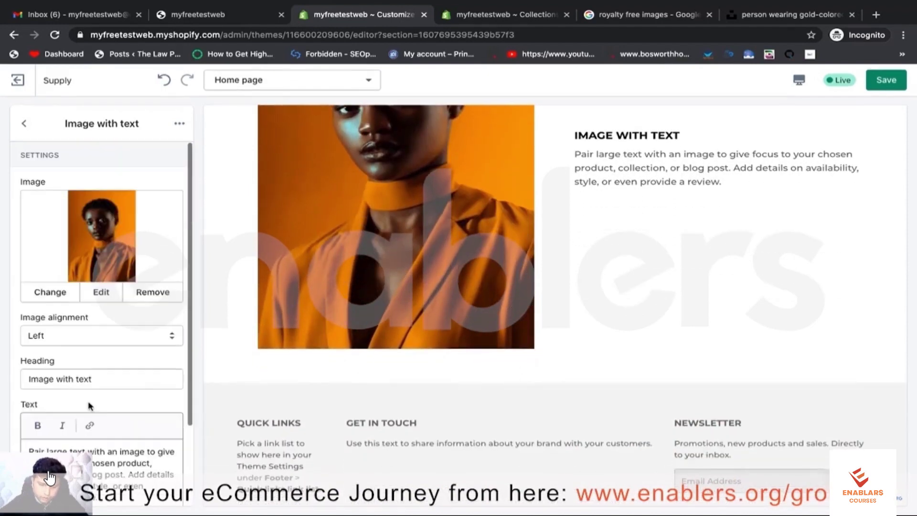
pyautogui.scroll(1, 313, 275)
pyautogui.scroll(5, 313, 275)
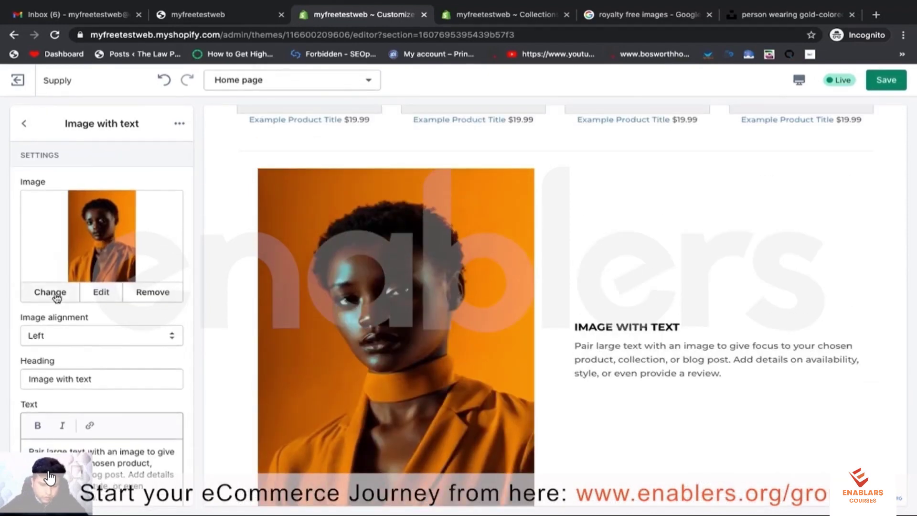
# Remove the portrait from the section and try the holding-hands photo and the solcosmedics logo from the image library.
pyautogui.click(146, 297)
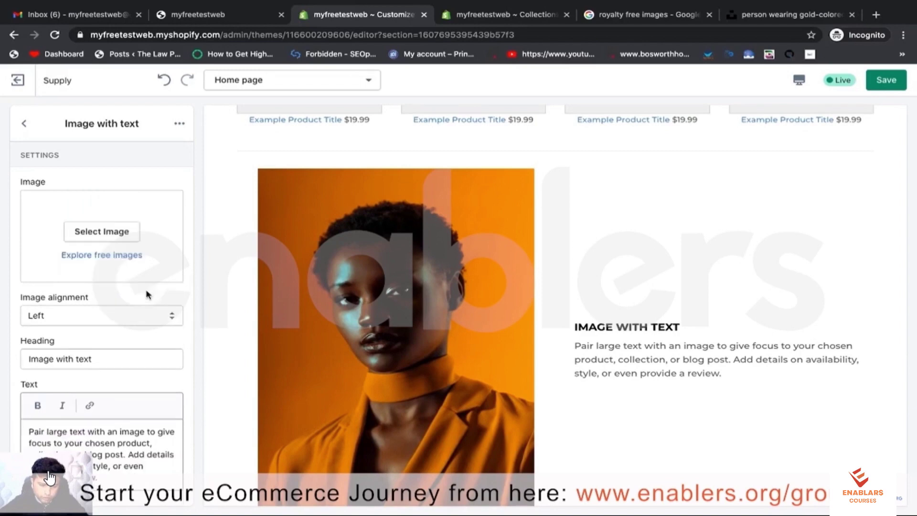
pyautogui.click(111, 232)
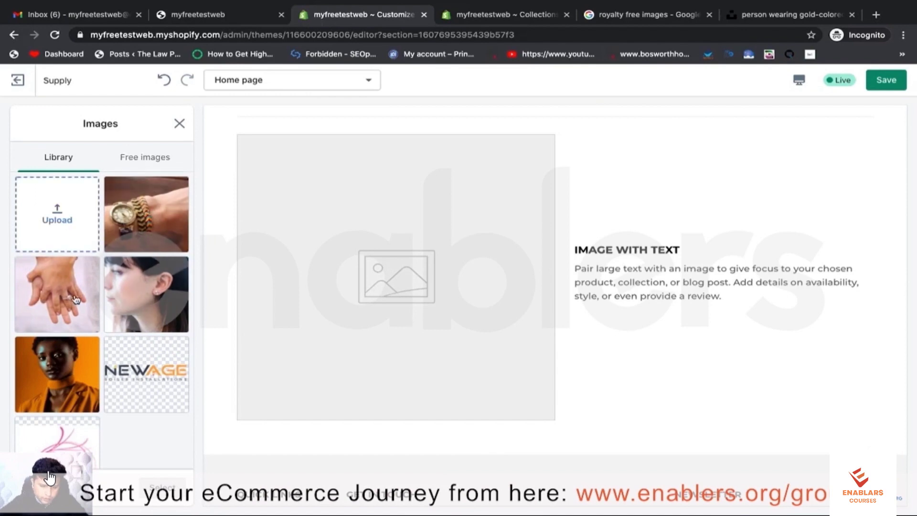
pyautogui.click(80, 311)
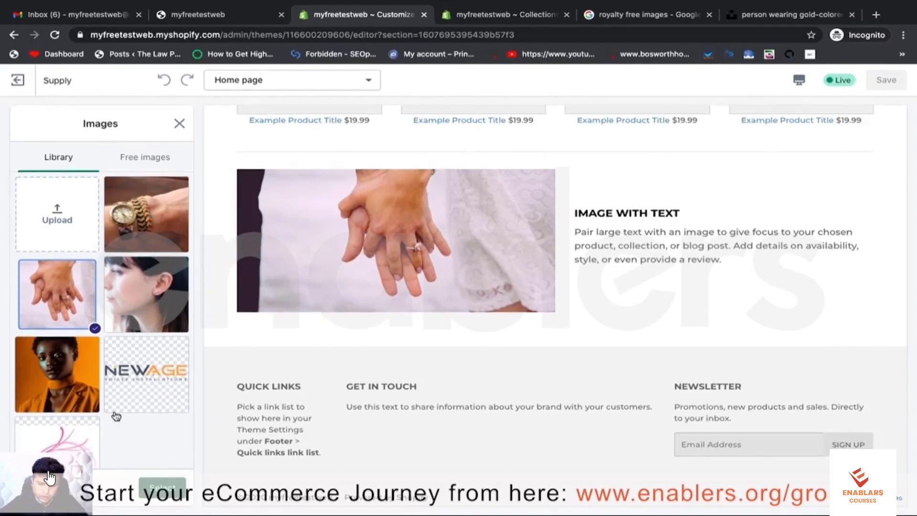
pyautogui.click(50, 478)
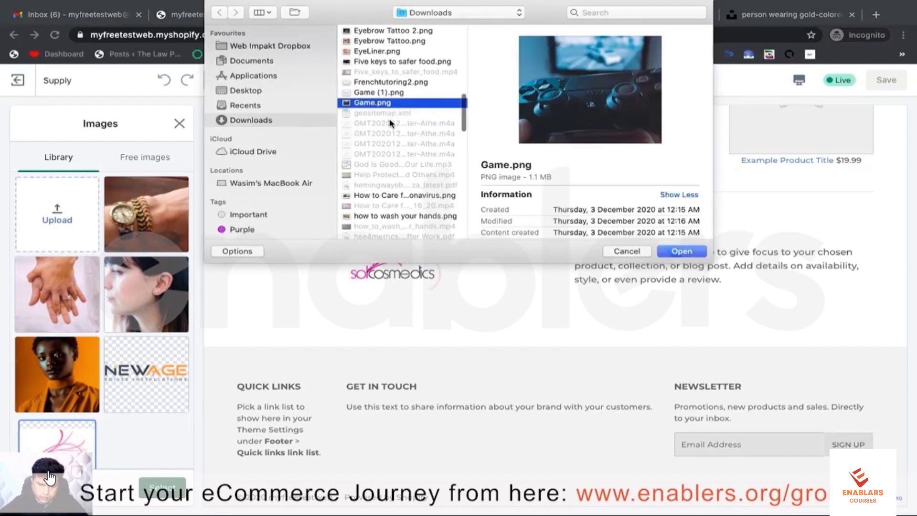
# Upload Game.png from the Downloads folder and use it as the Image with text section's image.
pyautogui.scroll(-3, 570, 178)
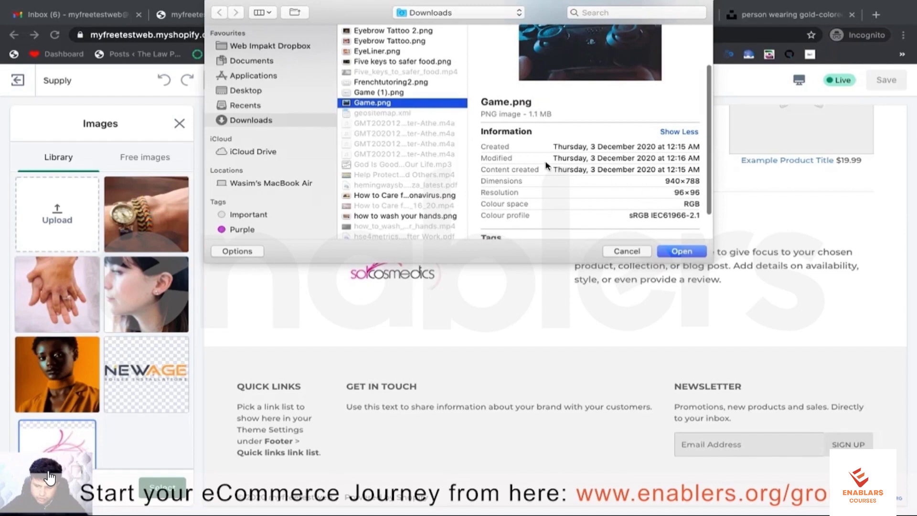
pyautogui.doubleClick(383, 105)
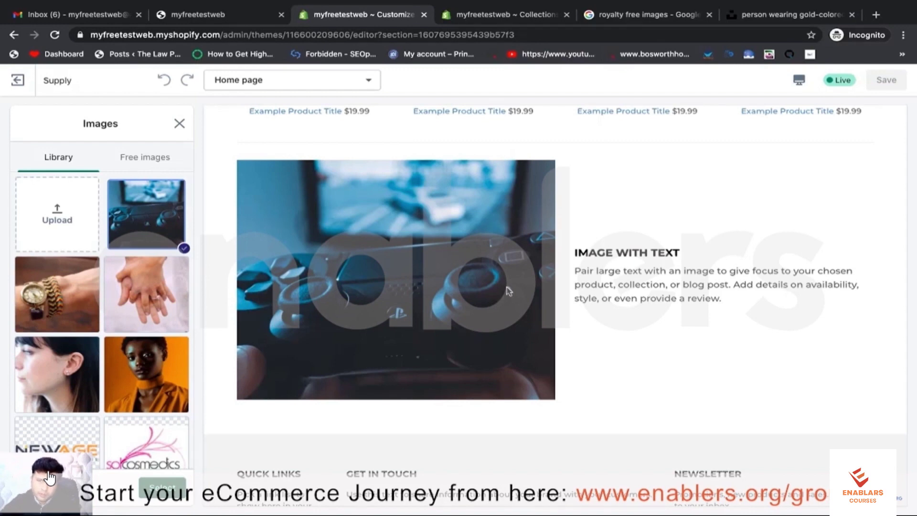
pyautogui.click(163, 491)
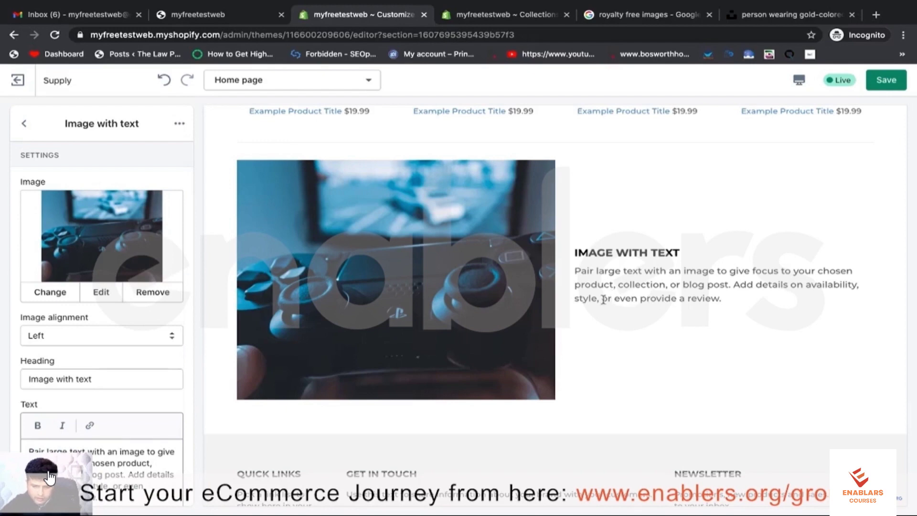
# Set the Image with text section's button label to "Button".
pyautogui.scroll(-3, 152, 372)
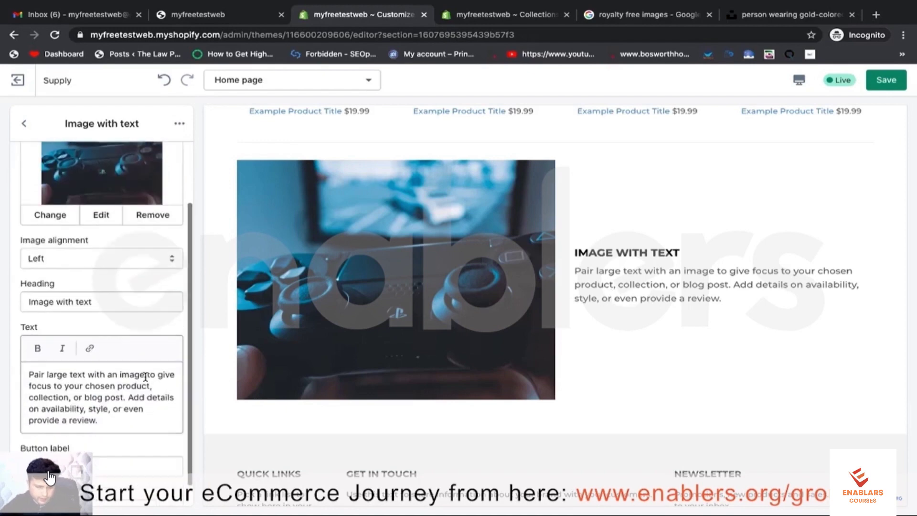
pyautogui.tripleClick(103, 354)
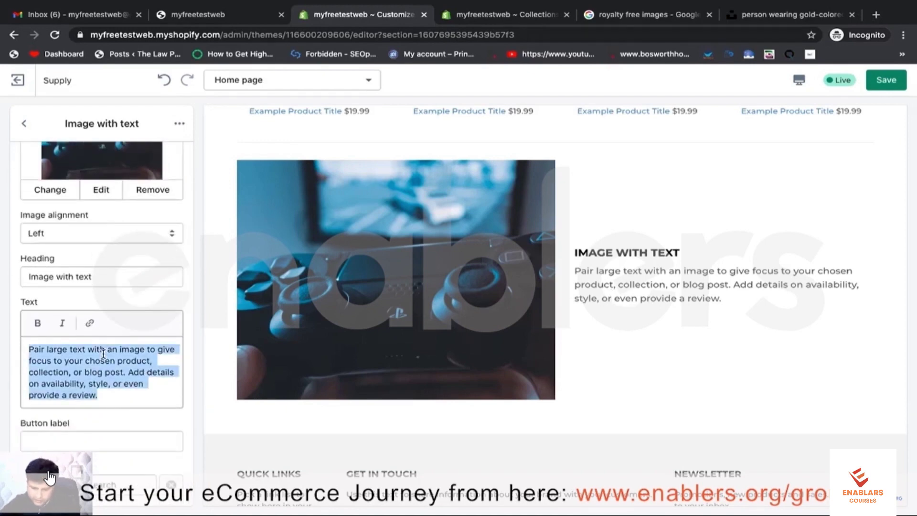
pyautogui.click(86, 434)
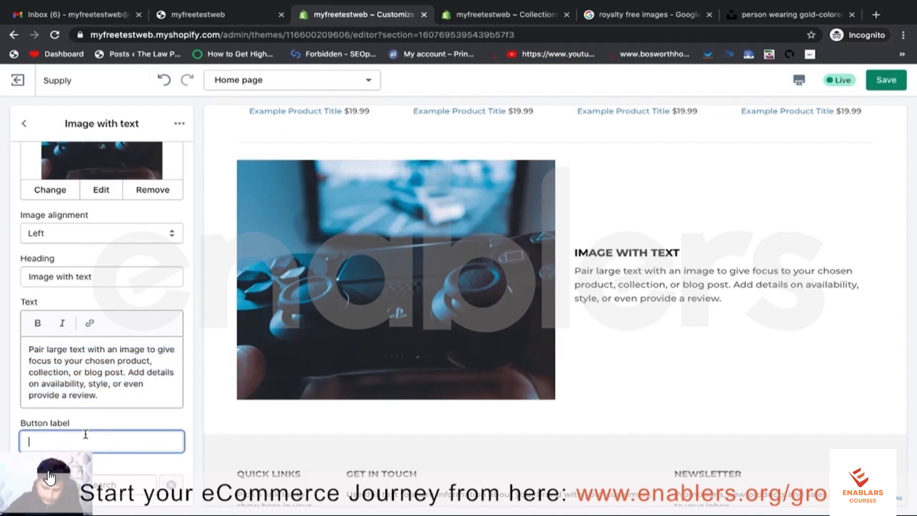
pyautogui.write('Button')
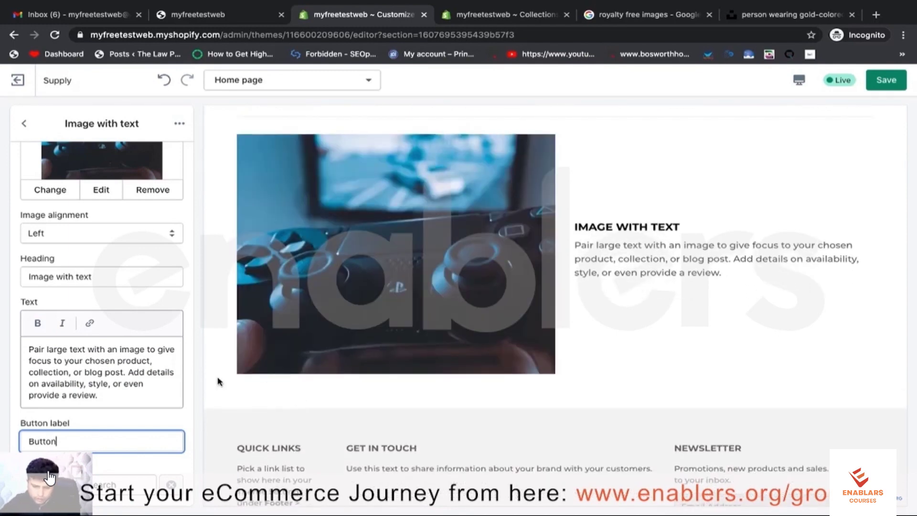
pyautogui.click(157, 419)
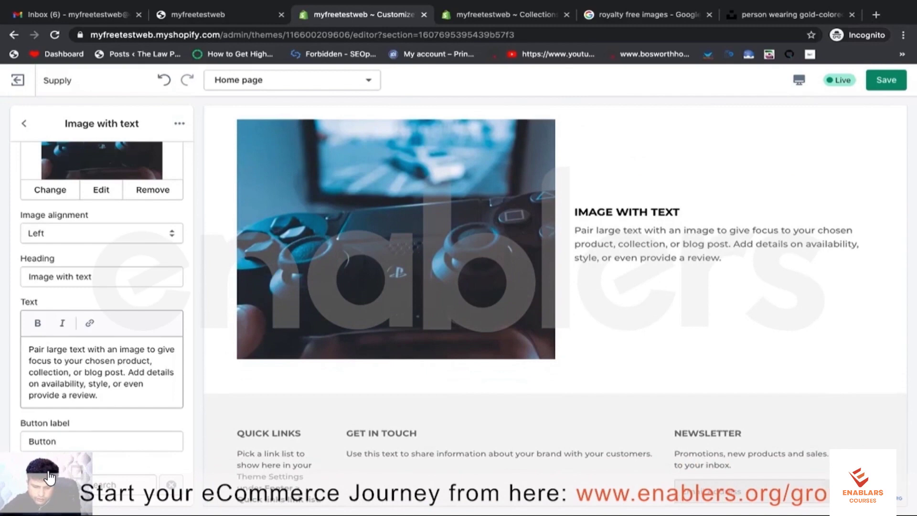
# Try to link the section's button to All collections.
pyautogui.click(50, 477)
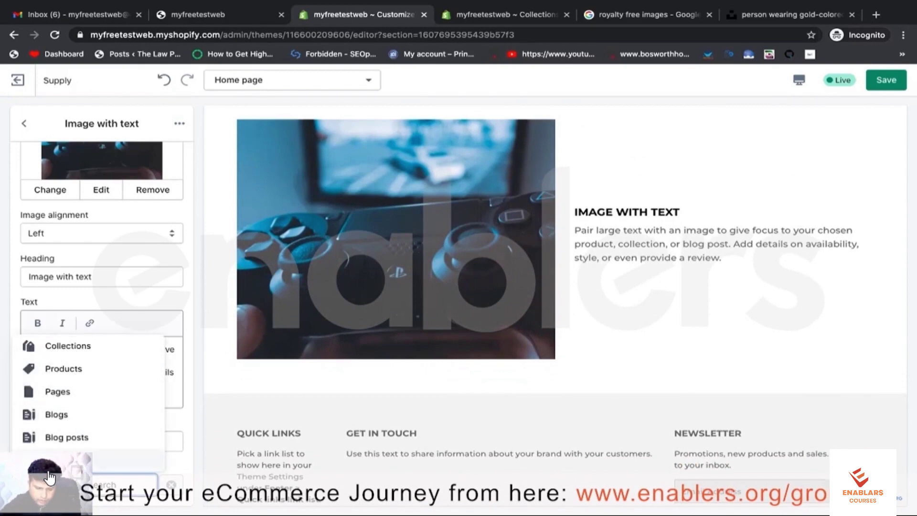
pyautogui.click(75, 347)
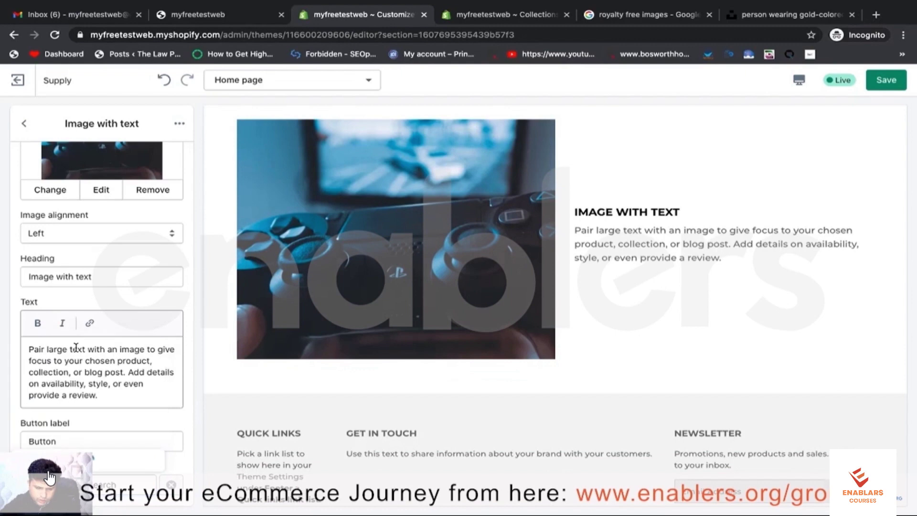
pyautogui.click(65, 449)
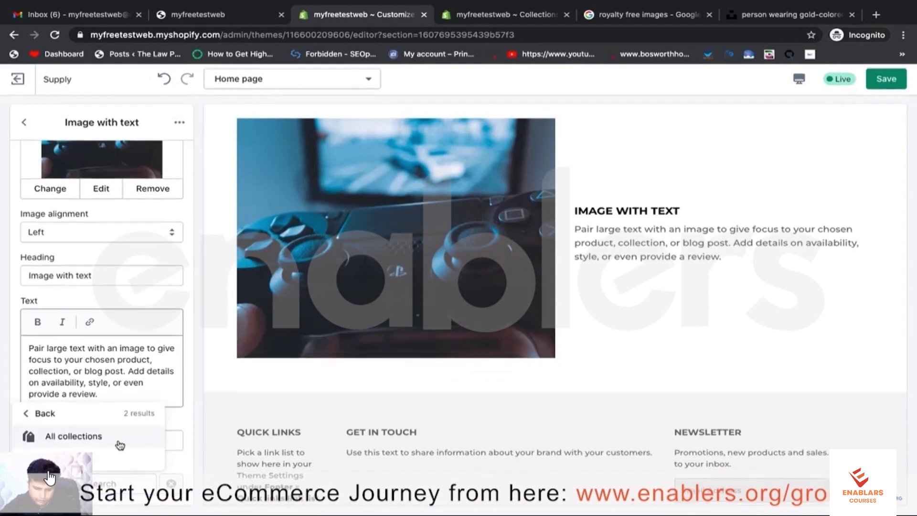
pyautogui.click(65, 437)
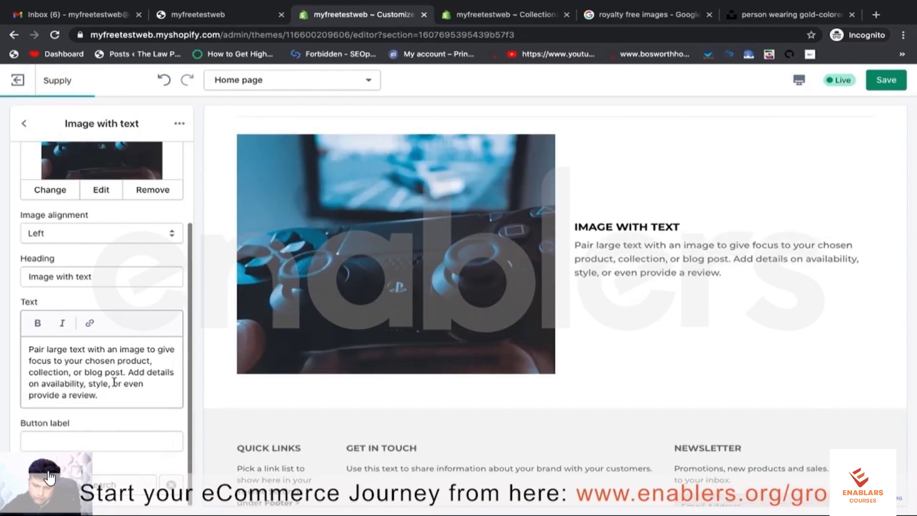
# Leave the section's button label empty and return to the home page's section list.
pyautogui.doubleClick(124, 440)
pyautogui.press('BackSpace')
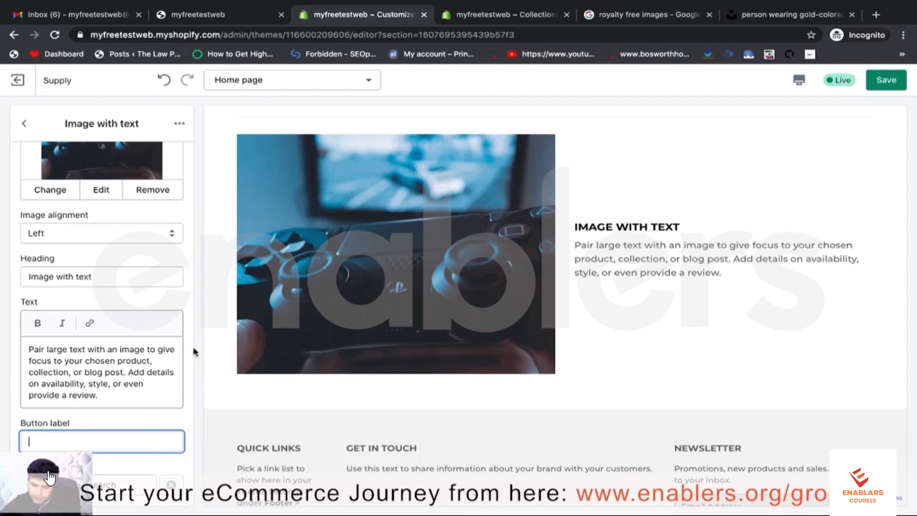
pyautogui.scroll(3, 193, 346)
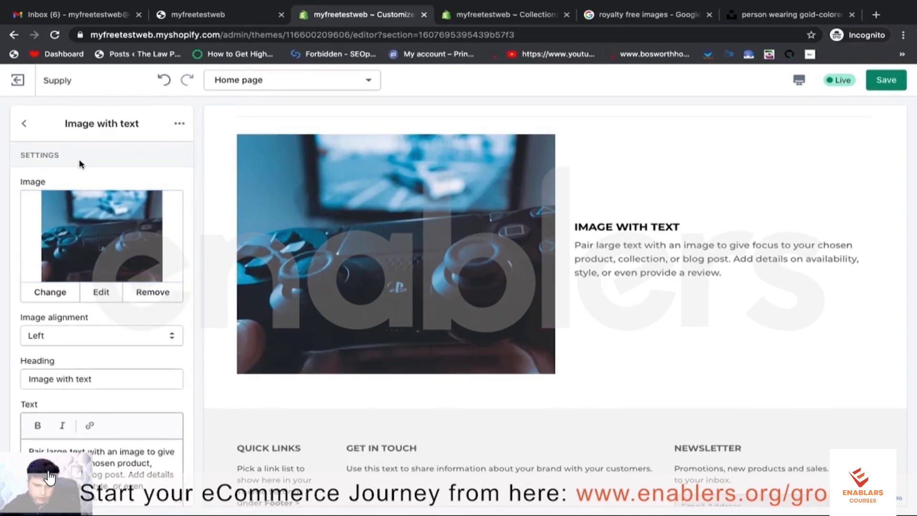
pyautogui.click(25, 127)
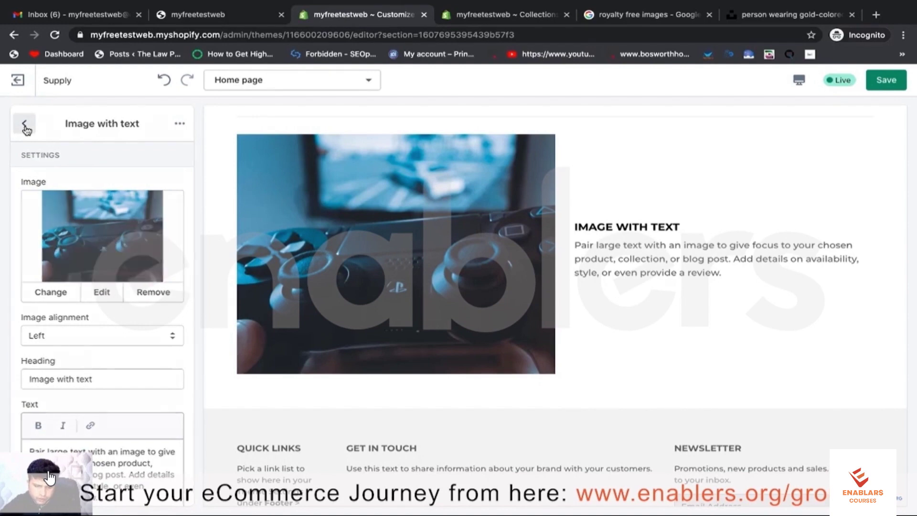
# Move the Image with text section directly below Slideshow and look over the new order in the home page preview.
pyautogui.scroll(10, 469, 322)
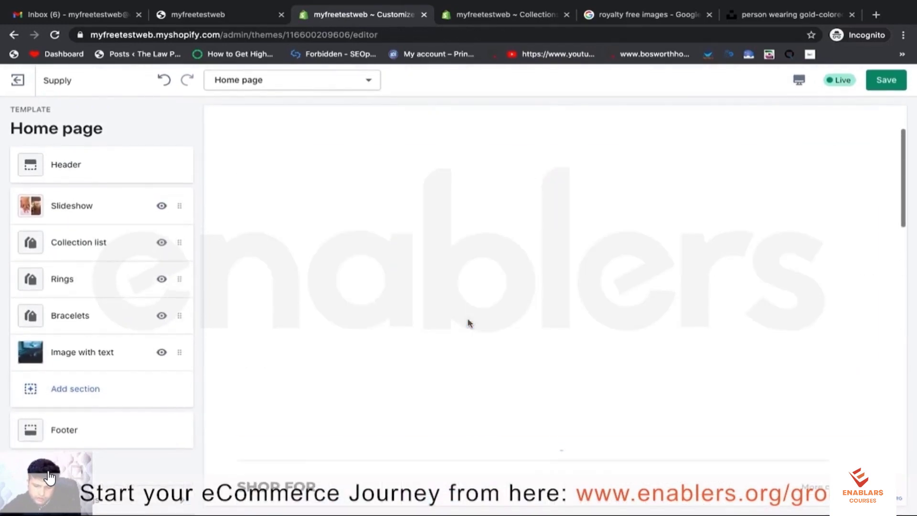
pyautogui.scroll(-5, 470, 323)
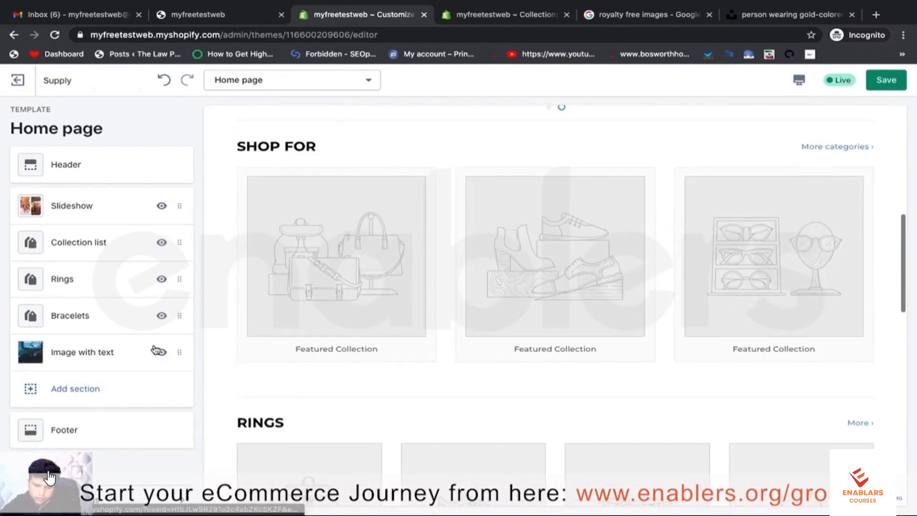
pyautogui.moveTo(180, 354); pyautogui.dragTo(176, 237)
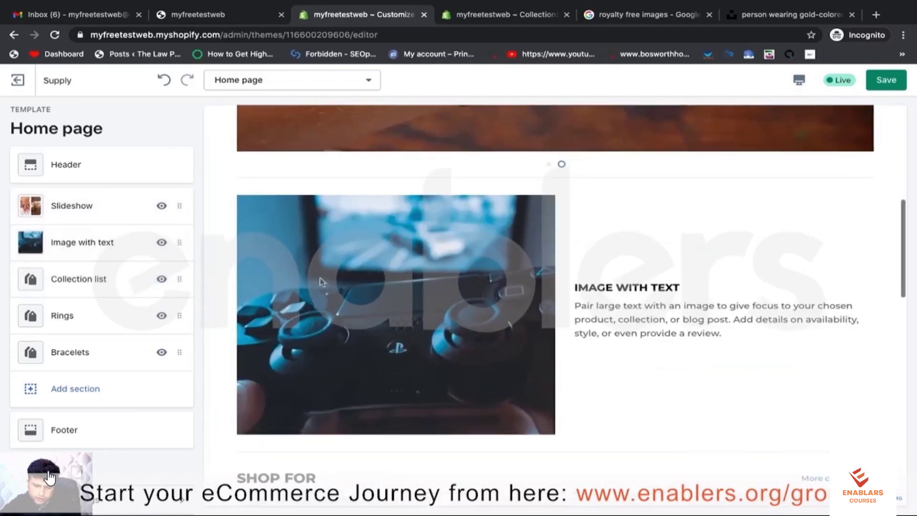
pyautogui.scroll(10, 540, 294)
pyautogui.scroll(-10, 539, 294)
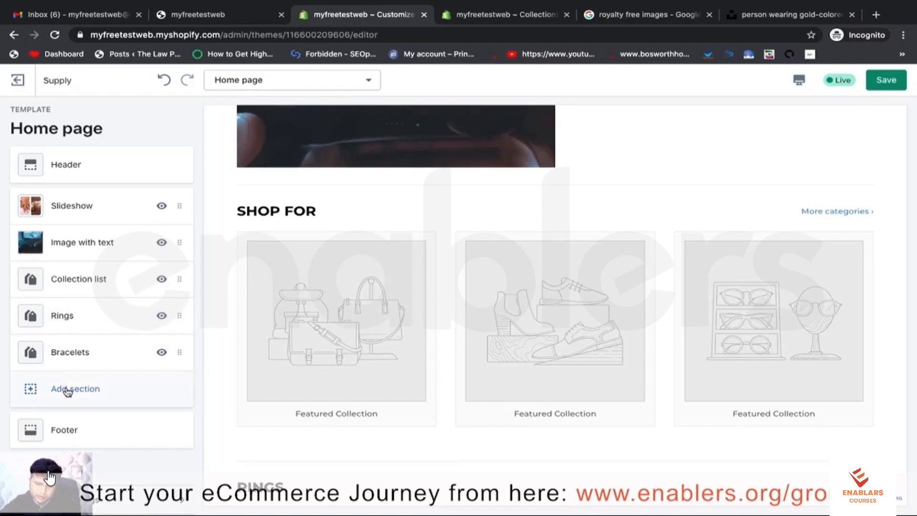
# Open the Footer settings and examine the Quick links and Get in touch columns in the preview.
pyautogui.click(68, 430)
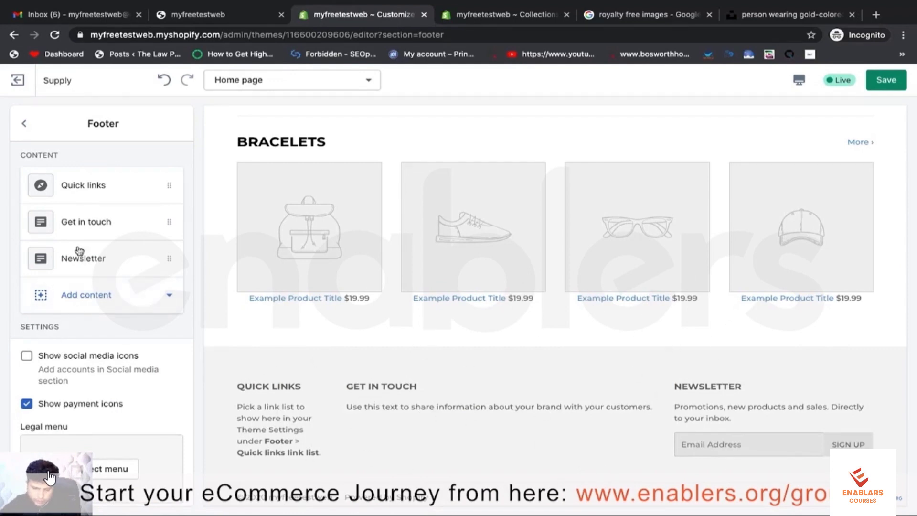
pyautogui.click(24, 123)
pyautogui.scroll(-1, 86, 329)
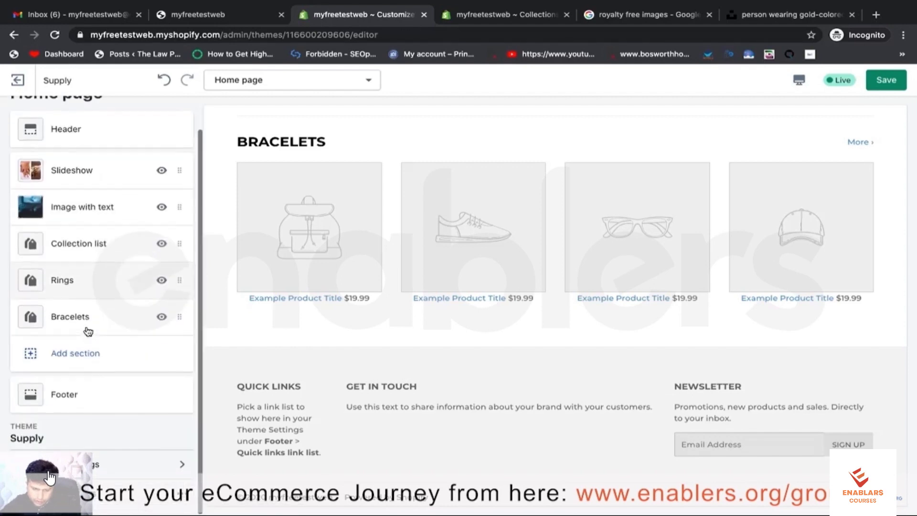
pyautogui.click(82, 388)
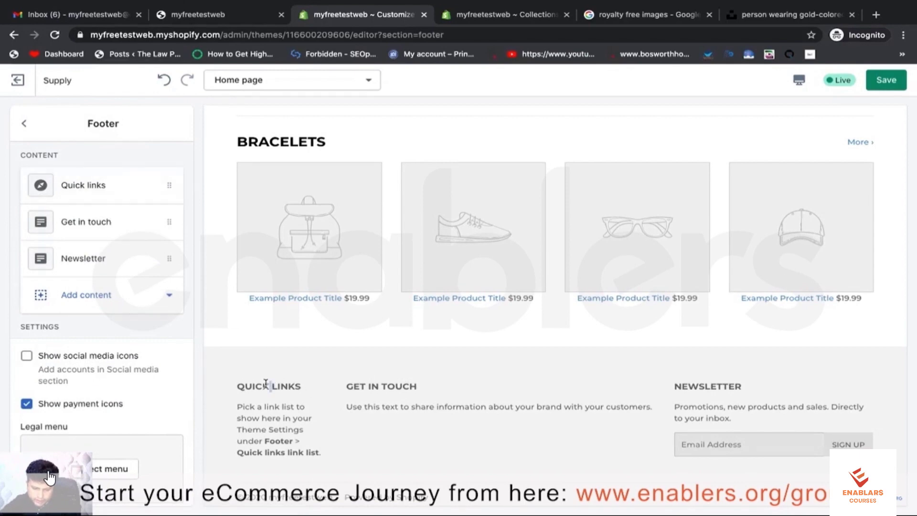
pyautogui.tripleClick(392, 387)
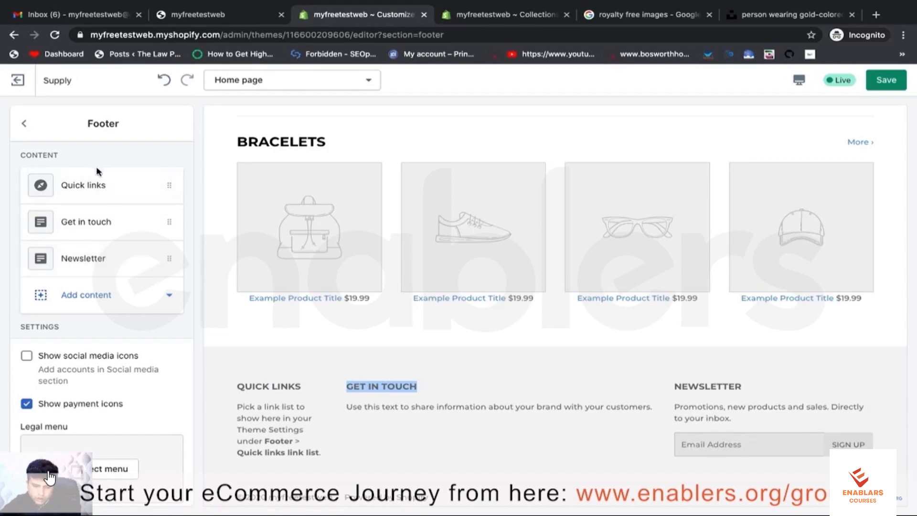
# Open the footer's Quick links block and check which menus are available to select for it.
pyautogui.click(95, 183)
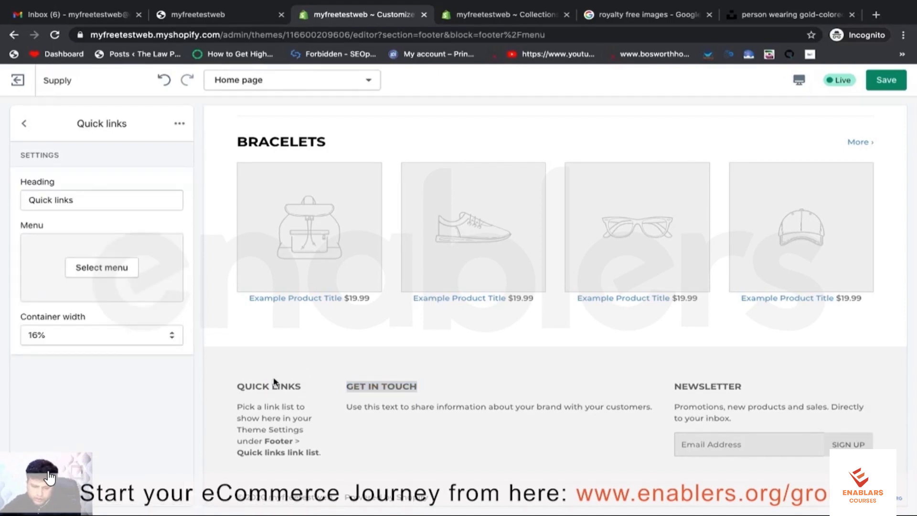
pyautogui.click(292, 437)
pyautogui.click(106, 188)
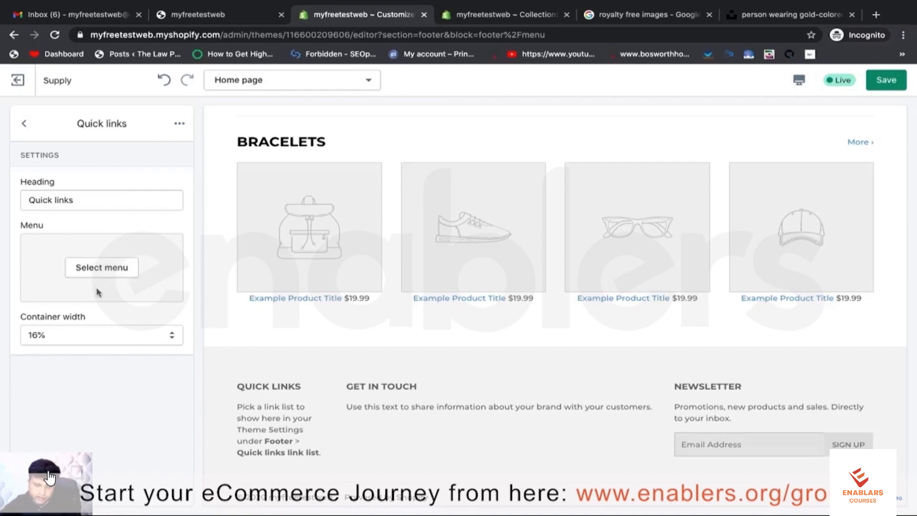
pyautogui.click(106, 270)
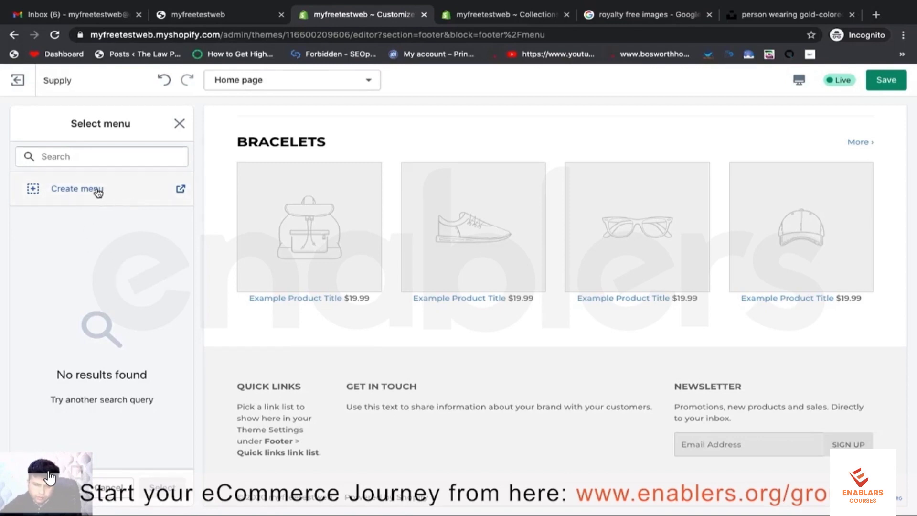
pyautogui.click(180, 125)
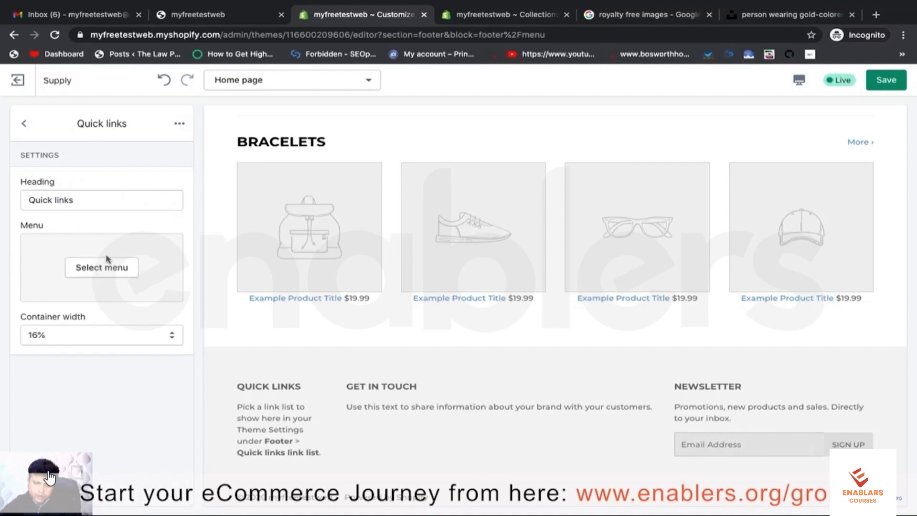
pyautogui.click(107, 264)
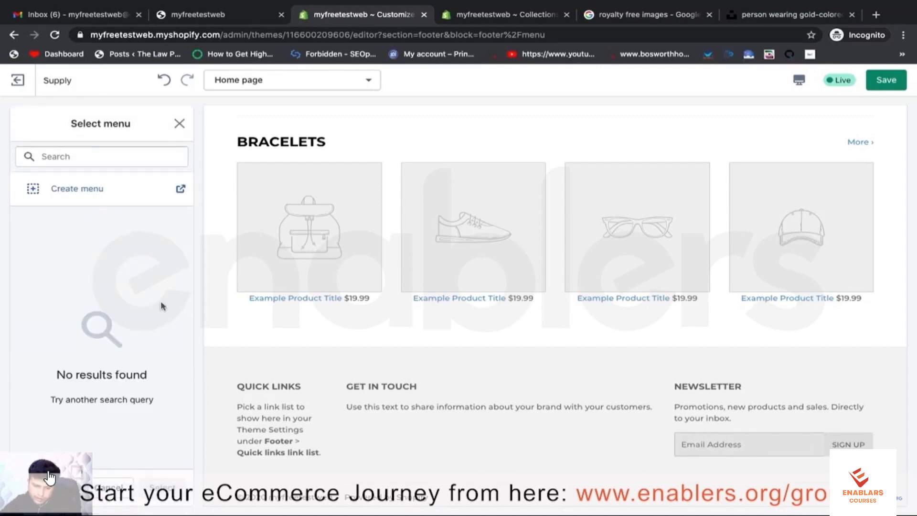
pyautogui.click(179, 123)
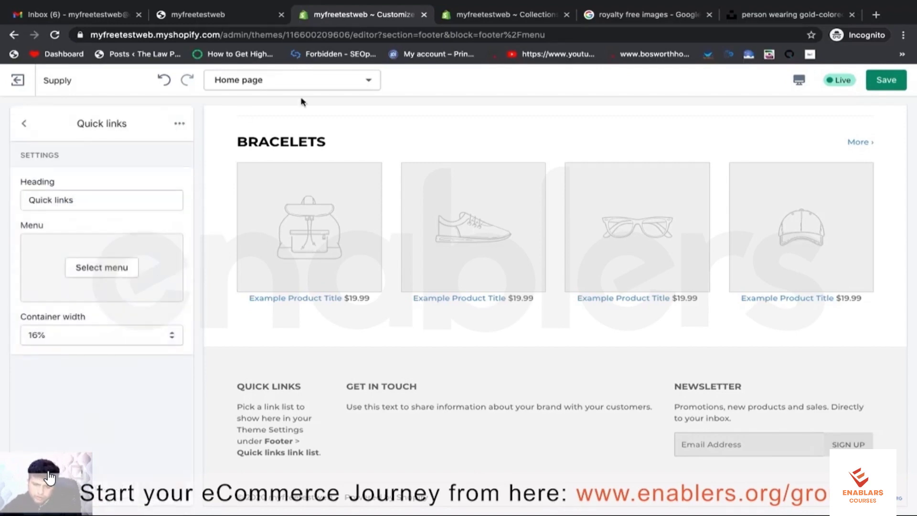
# Check the online store's Navigation menus in the store admin and return to the theme customizer.
pyautogui.click(472, 17)
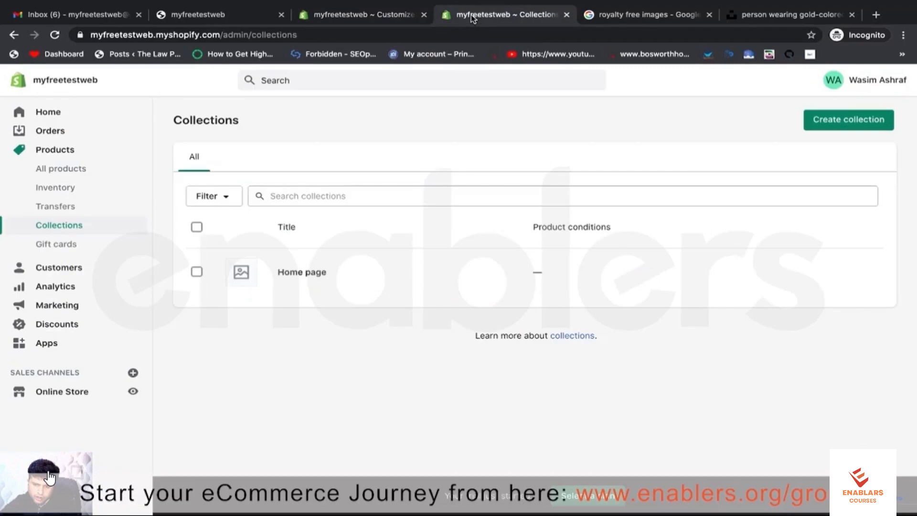
pyautogui.click(67, 396)
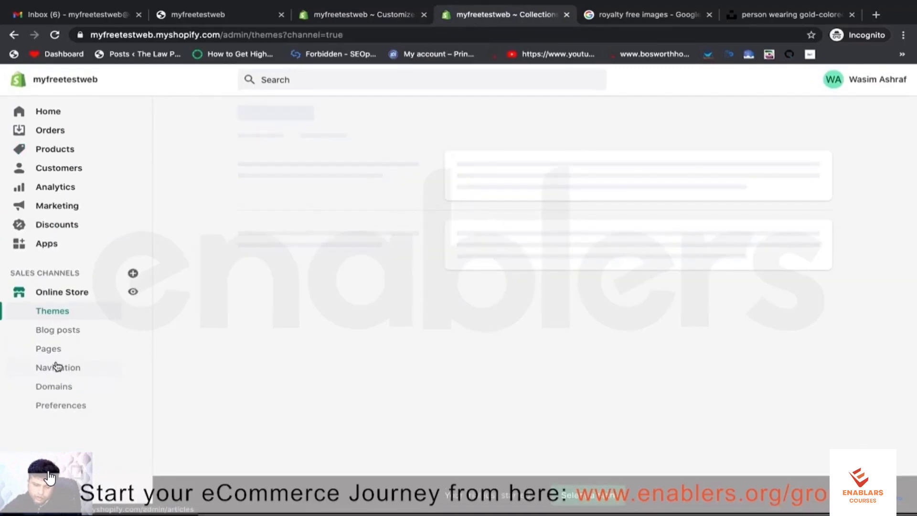
pyautogui.click(58, 374)
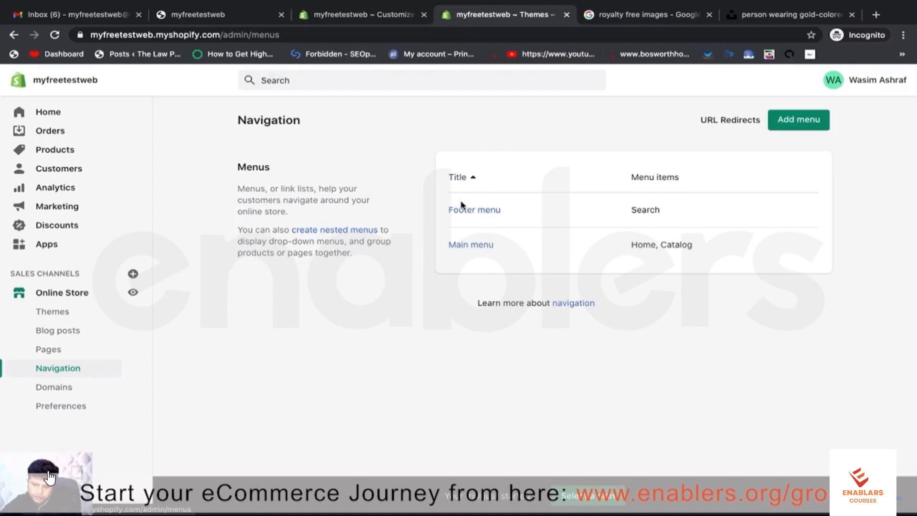
pyautogui.click(353, 22)
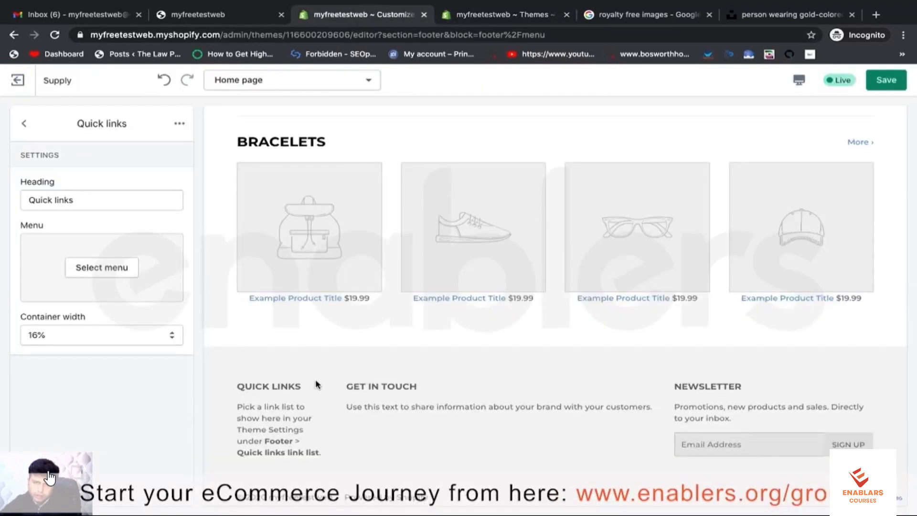
# Try a 75% container width for the footer's Get in touch block and restore it to 50%.
pyautogui.click(24, 123)
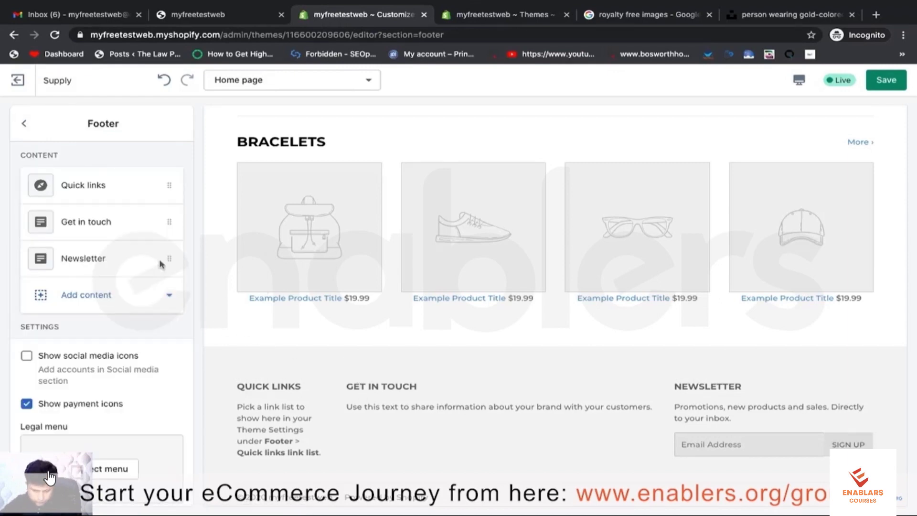
pyautogui.click(95, 221)
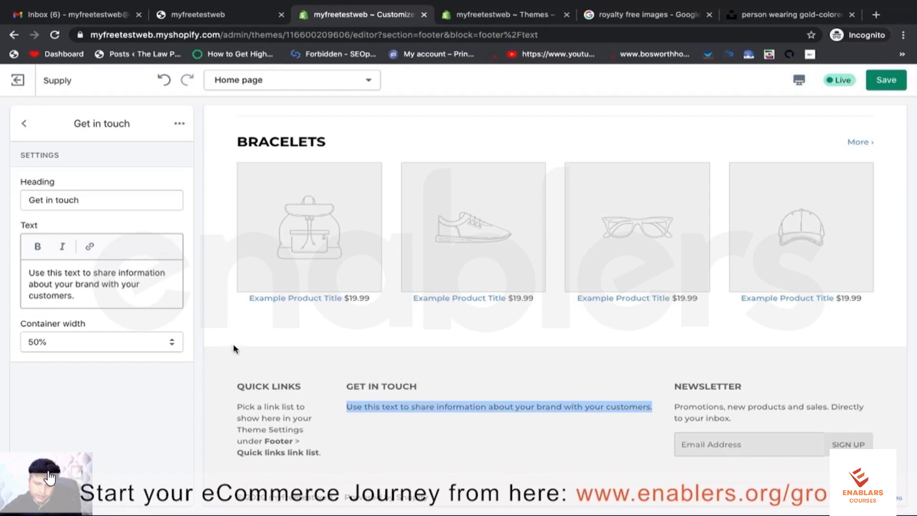
pyautogui.click(168, 342)
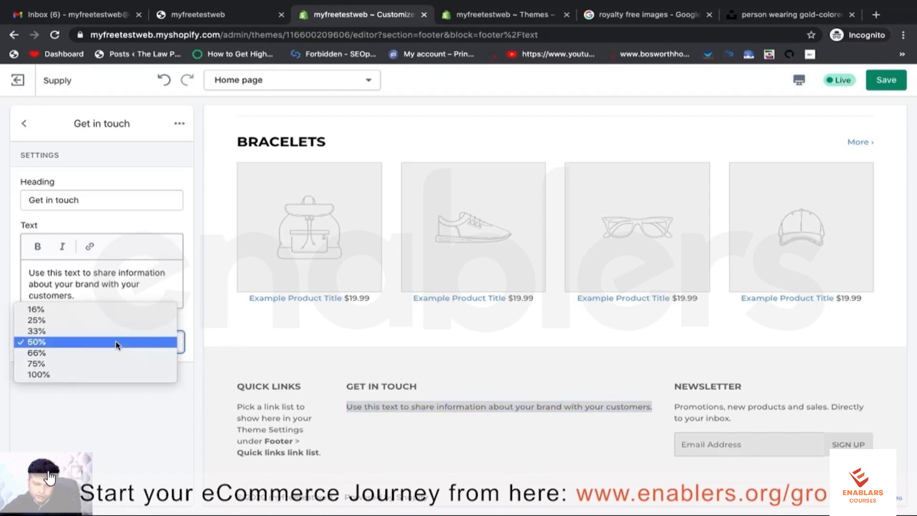
pyautogui.click(91, 365)
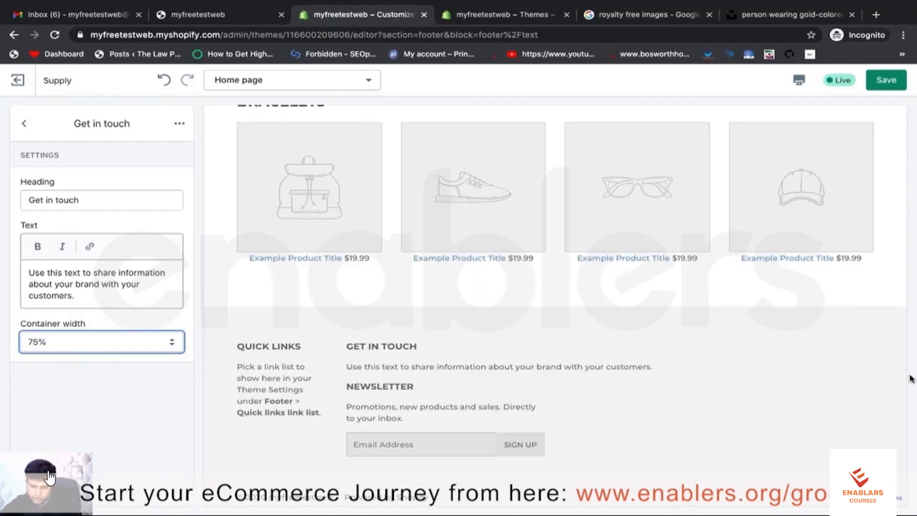
pyautogui.click(35, 348)
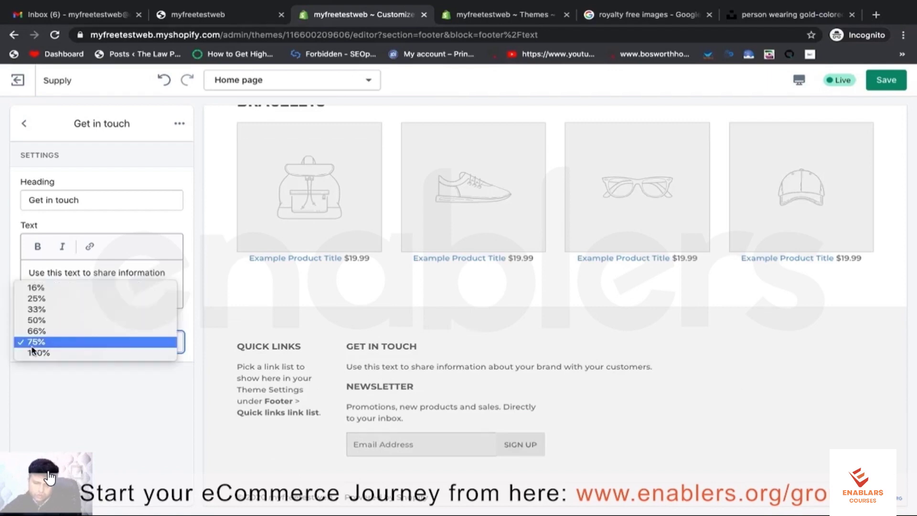
pyautogui.click(42, 320)
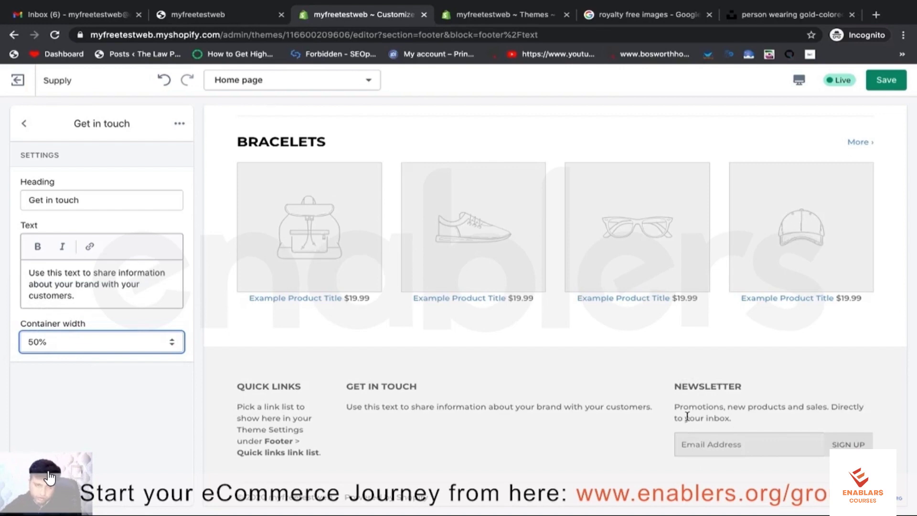
pyautogui.click(24, 123)
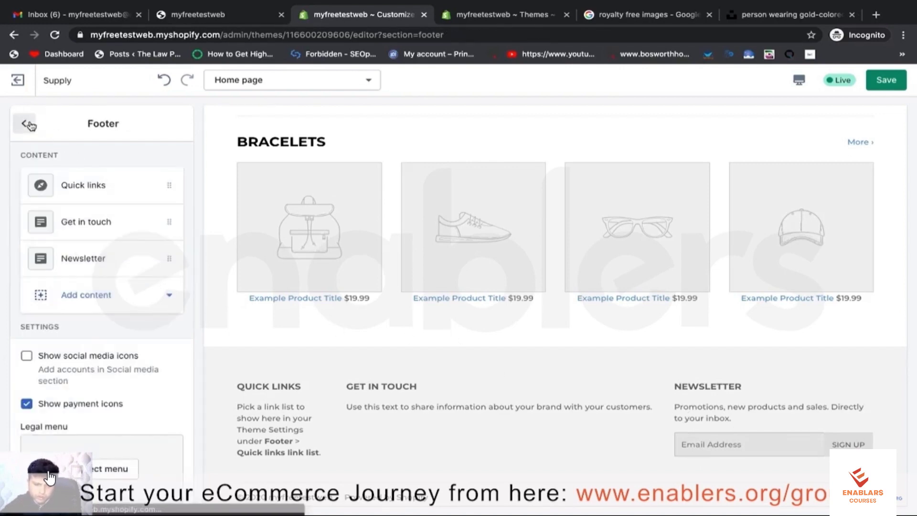
# Review the footer's Newsletter block settings, its subtext and its email sign-up field in the preview.
pyautogui.click(108, 260)
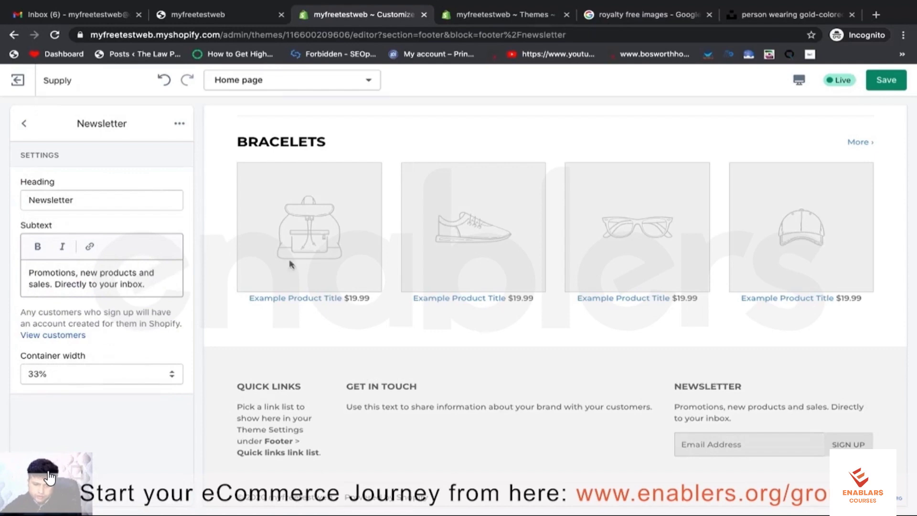
pyautogui.tripleClick(146, 288)
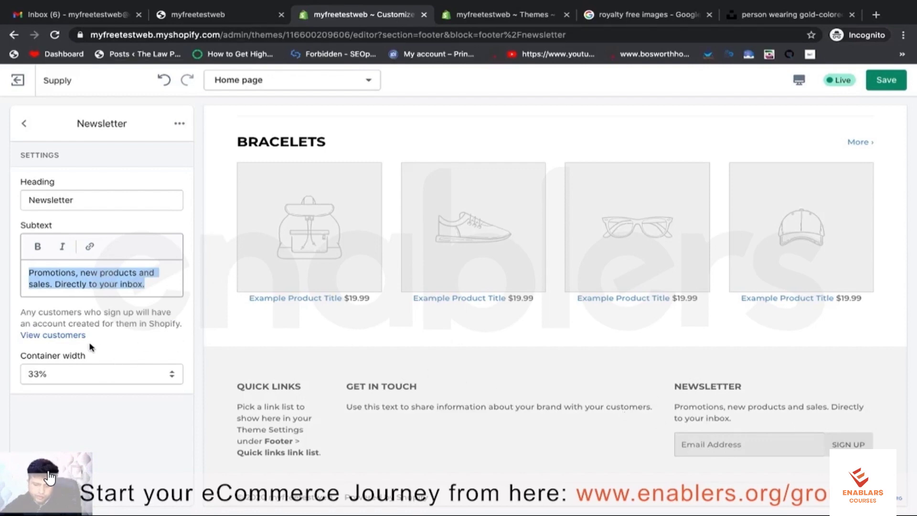
pyautogui.click(710, 443)
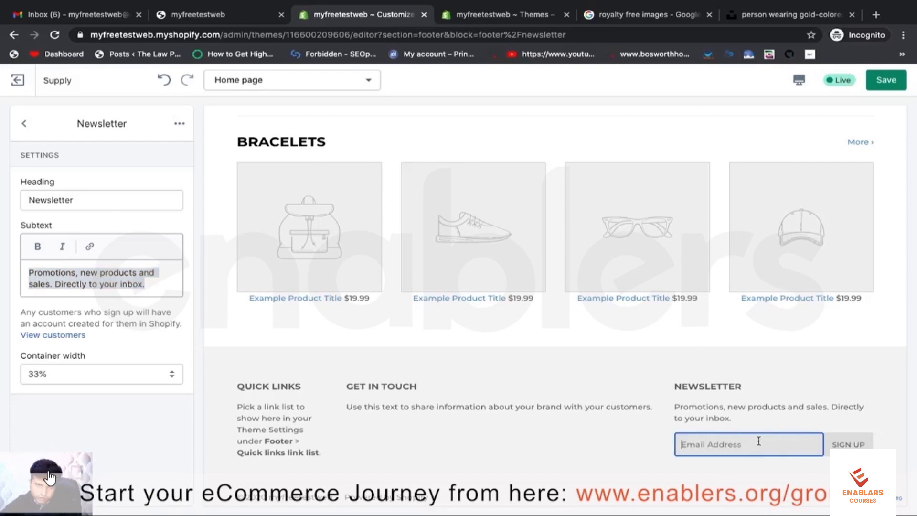
pyautogui.click(25, 123)
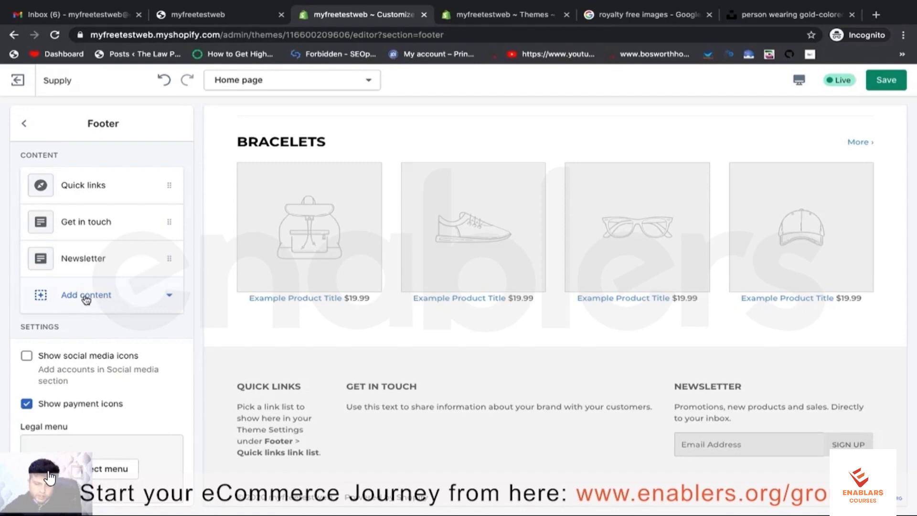
# Enable the display of social media icons in the footer.
pyautogui.scroll(-1, 116, 372)
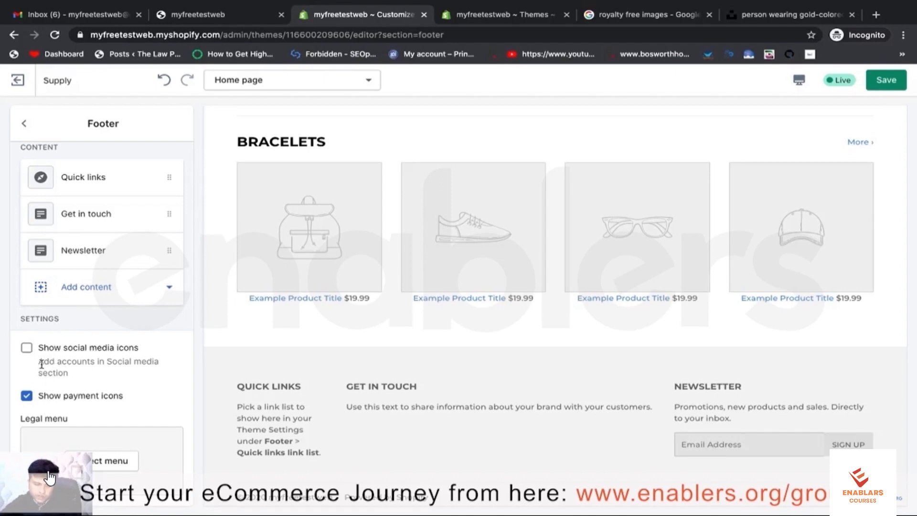
pyautogui.click(26, 349)
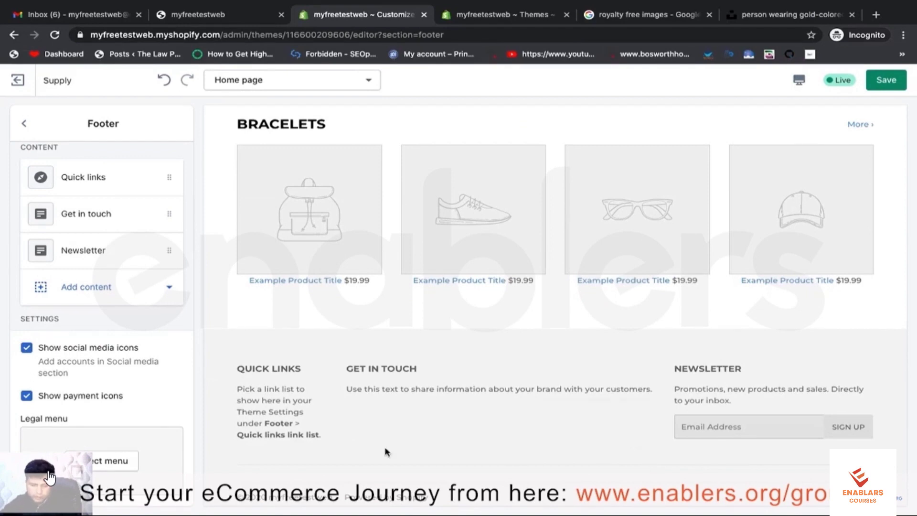
pyautogui.scroll(1, 138, 403)
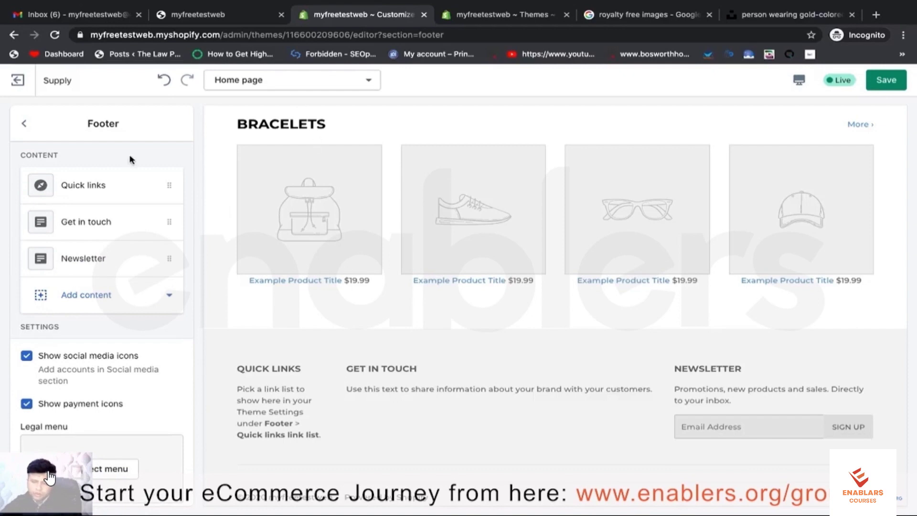
# Return to the home page's section list and look over the slideshow and Image with text sections in the preview.
pyautogui.scroll(15, 434, 244)
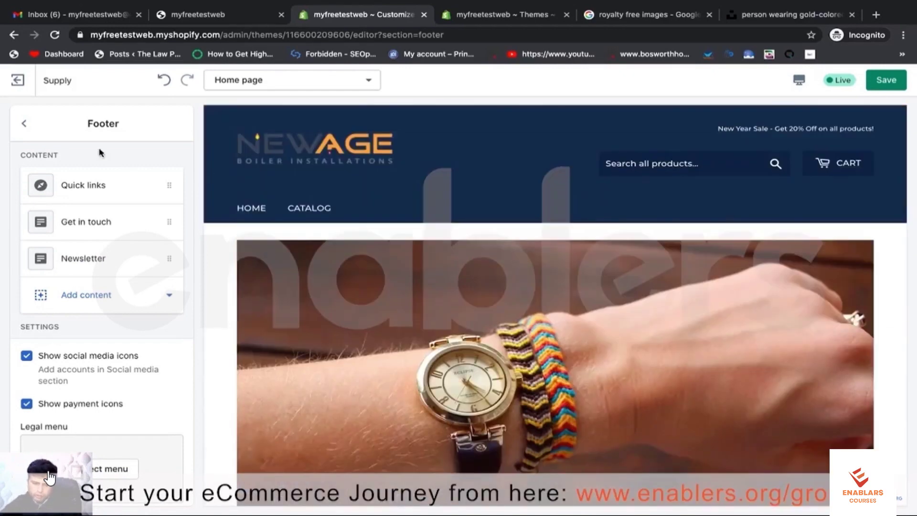
pyautogui.click(25, 125)
pyautogui.scroll(-4, 417, 266)
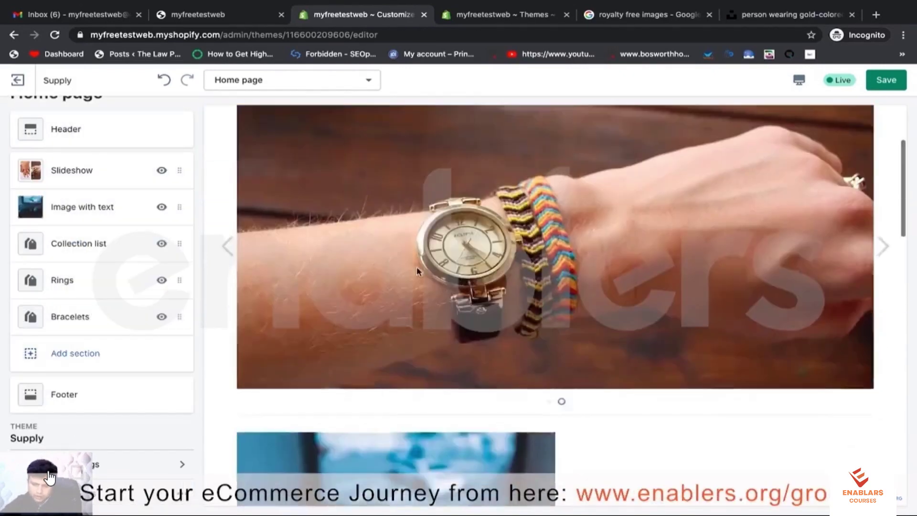
pyautogui.scroll(-5, 417, 269)
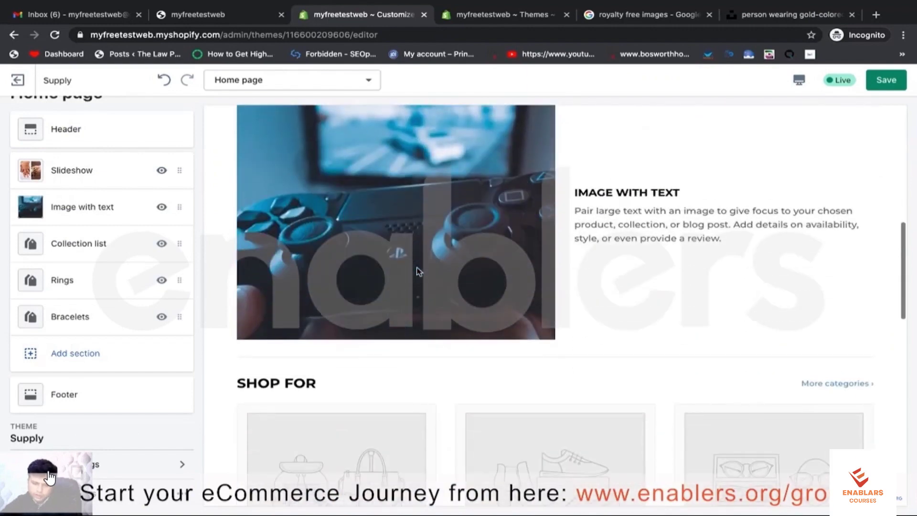
pyautogui.scroll(2, 134, 225)
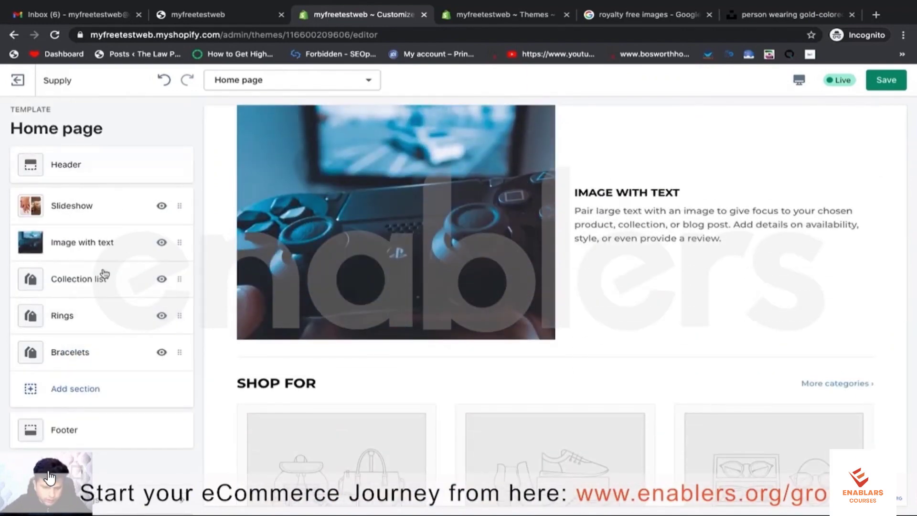
pyautogui.scroll(-2, 110, 455)
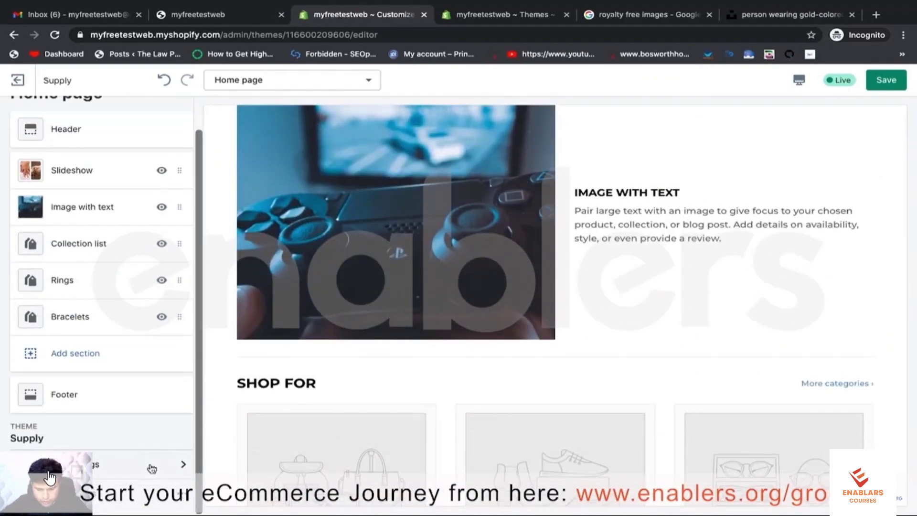
# Open the theme settings and examine the Favicon image options.
pyautogui.click(152, 468)
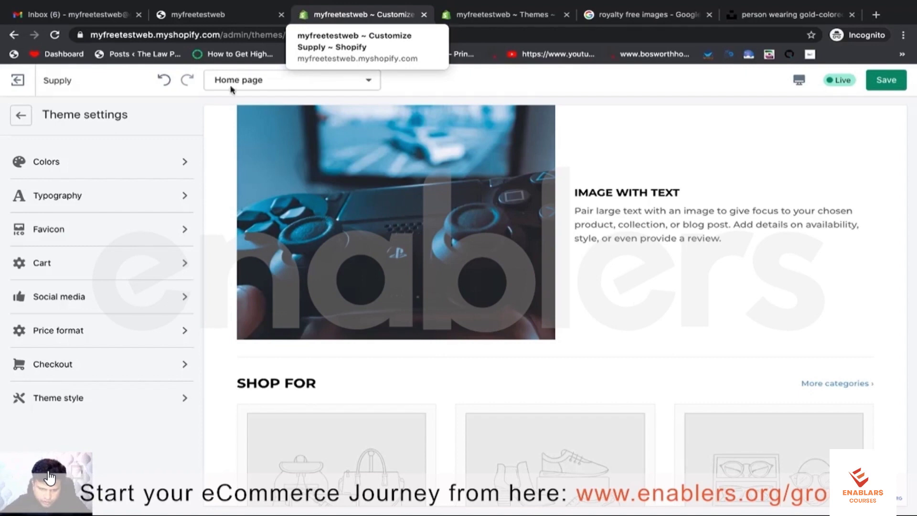
pyautogui.click(67, 235)
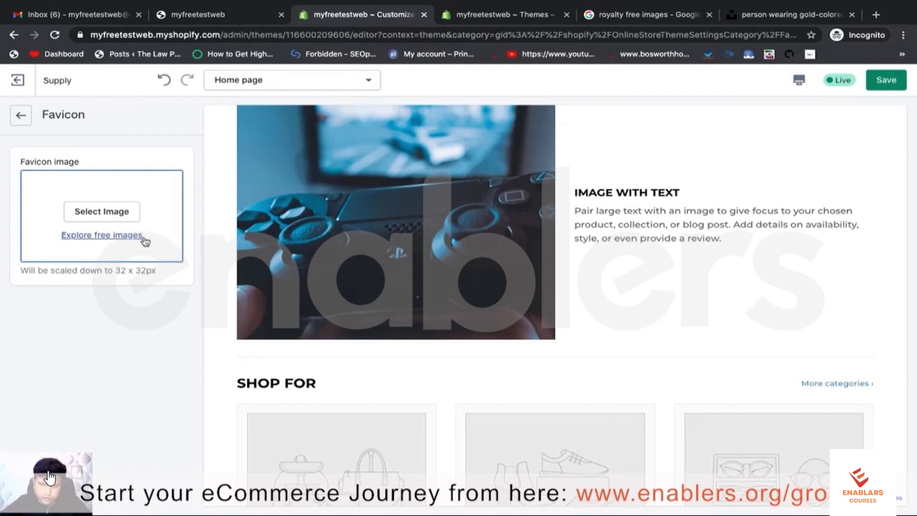
pyautogui.click(21, 118)
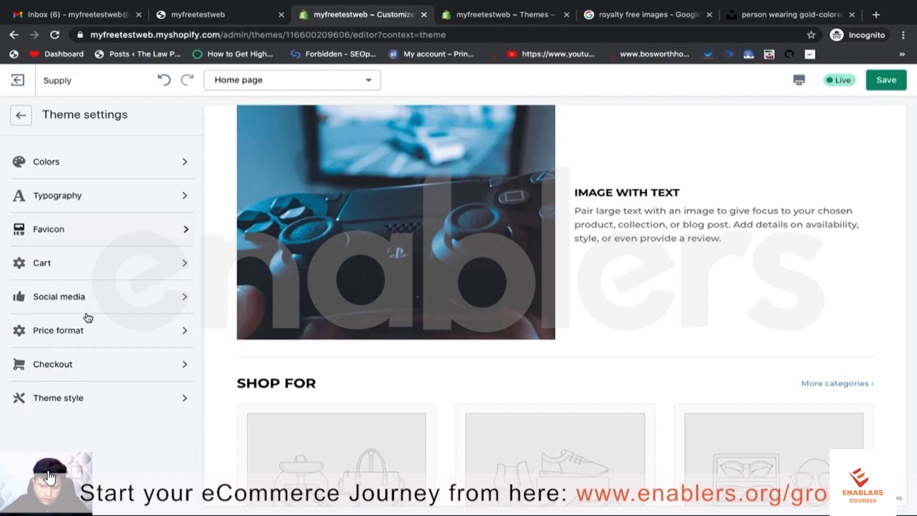
# Open the Social media theme settings and review the available account link fields.
pyautogui.click(75, 302)
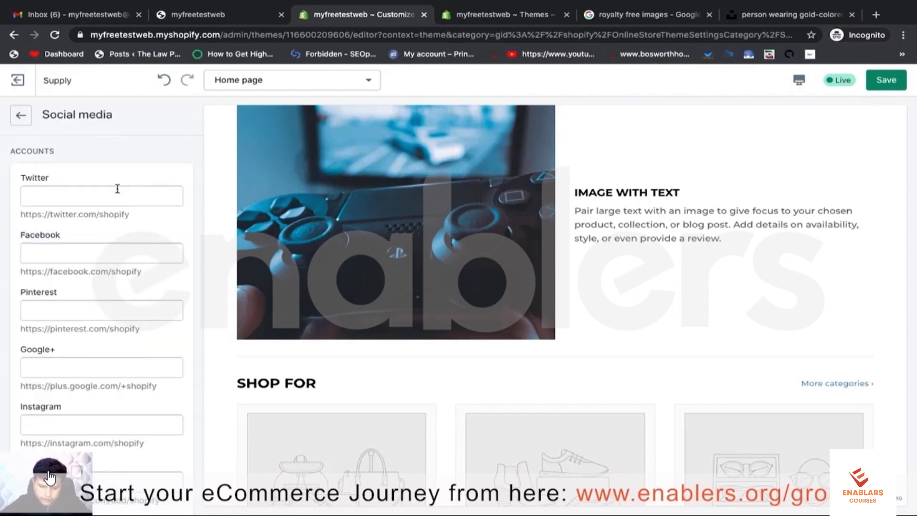
pyautogui.scroll(-1, 117, 189)
pyautogui.scroll(1, 117, 186)
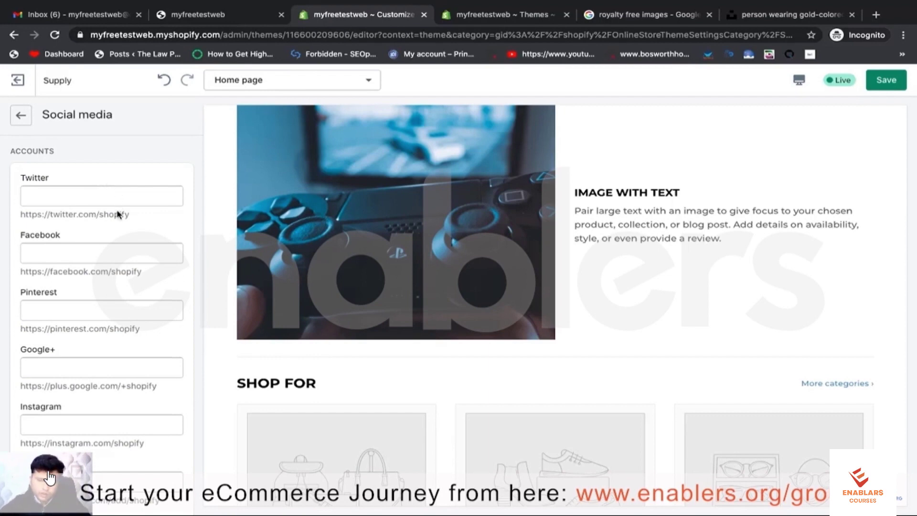
pyautogui.scroll(-3, 57, 266)
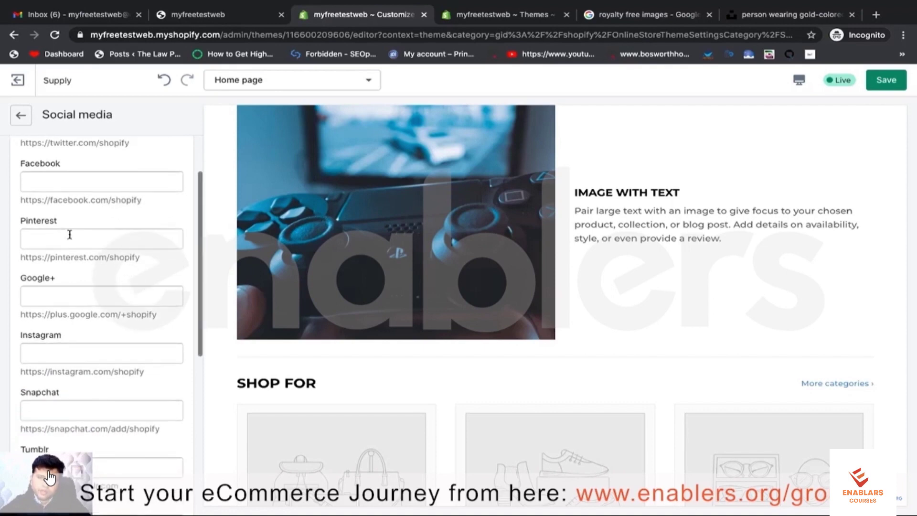
# Leave the Social media settings, look over the bottom of the home page preview, and check the Price format setting.
pyautogui.scroll(3, 70, 234)
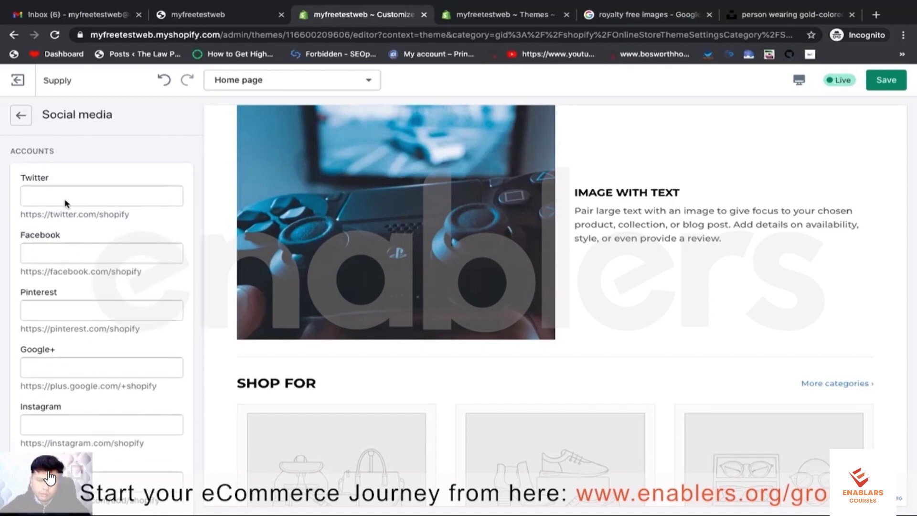
pyautogui.click(19, 117)
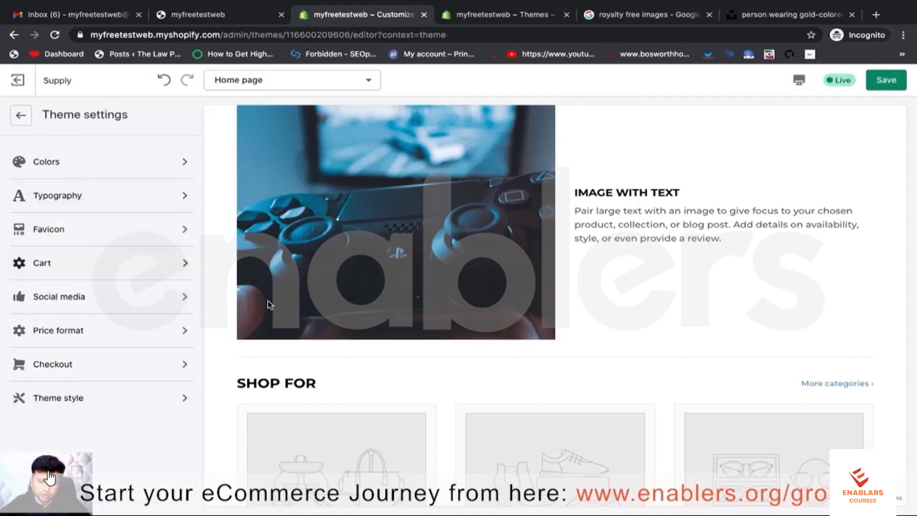
pyautogui.scroll(-1, 358, 323)
pyautogui.scroll(-10, 358, 323)
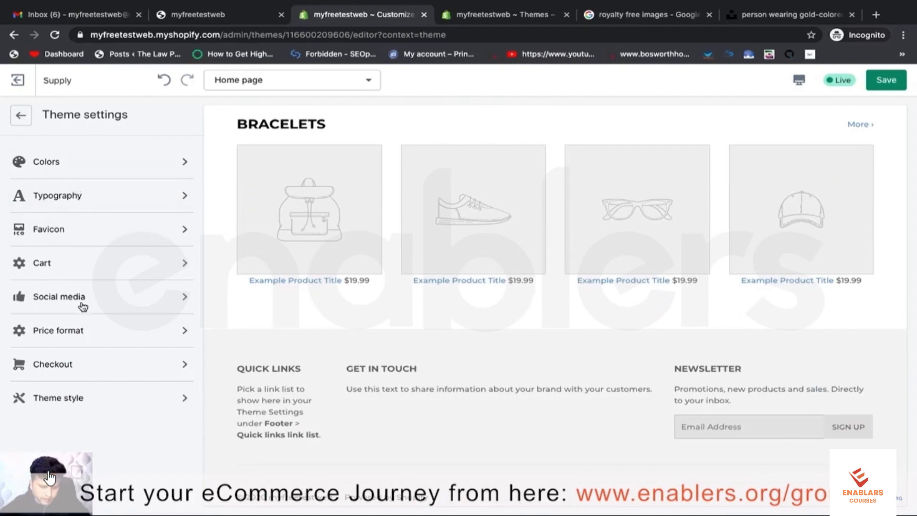
pyautogui.click(78, 333)
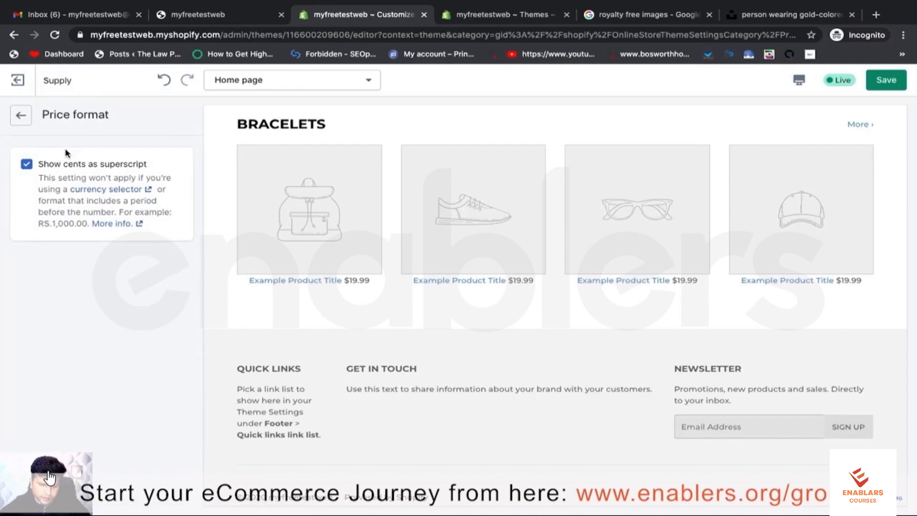
pyautogui.click(21, 116)
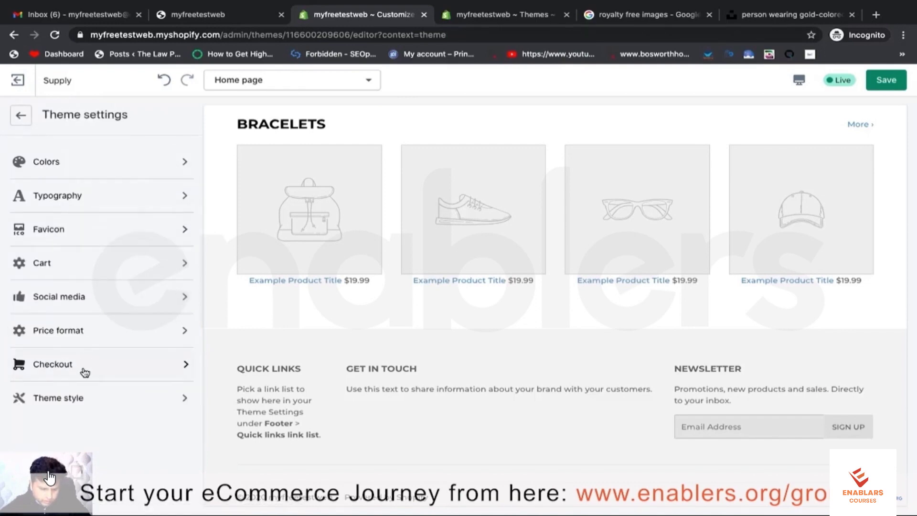
# Open the Checkout theme settings and review the banner, logo, main content area and order summary options.
pyautogui.click(58, 368)
pyautogui.scroll(-1, 114, 226)
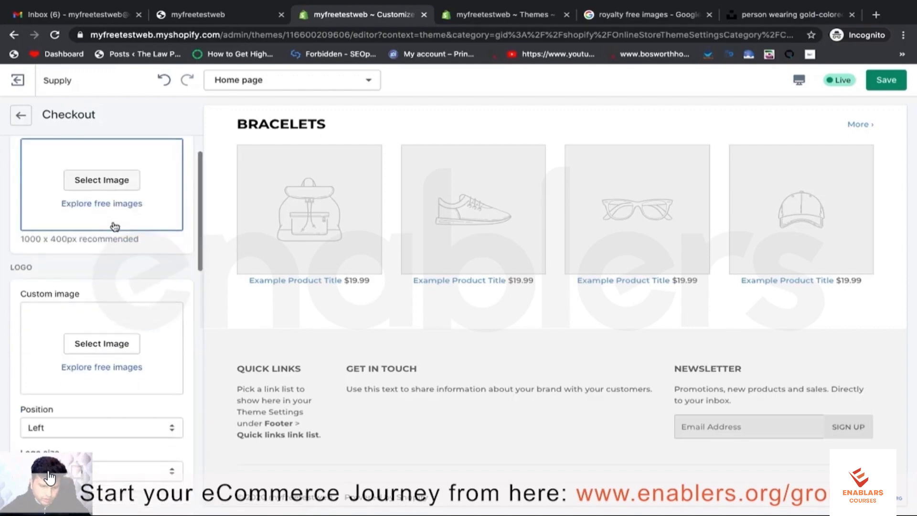
pyautogui.scroll(-3, 109, 282)
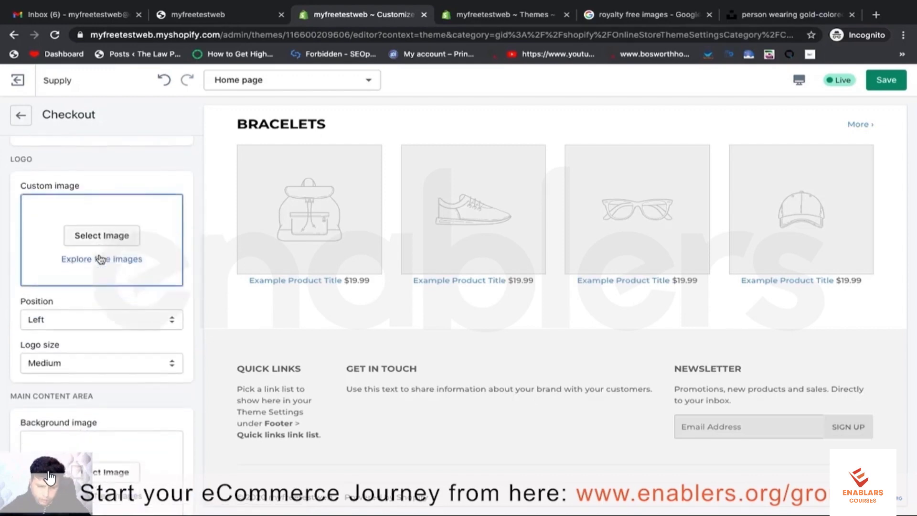
pyautogui.scroll(-5, 100, 259)
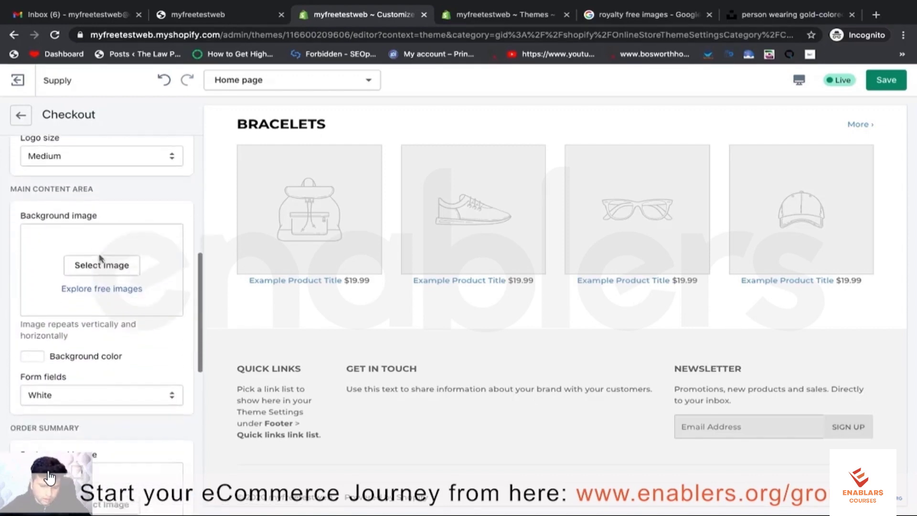
pyautogui.scroll(-3, 100, 258)
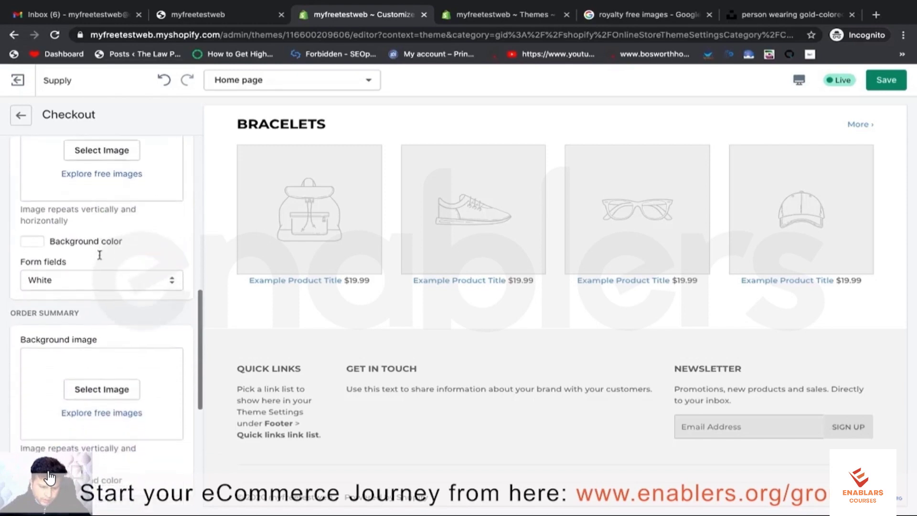